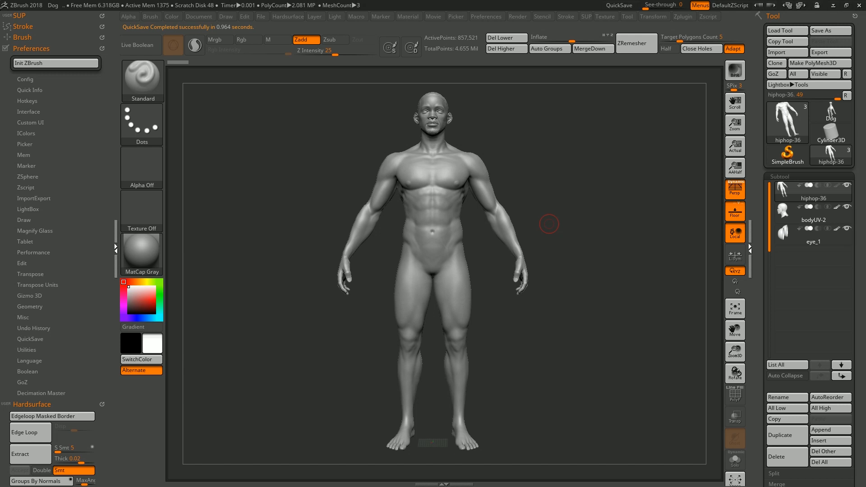
Examine the body's existing polygroups by toggling the polyframe display on the hiphop-36 subtool
{"action": "mouse_move", "coordinate": [703, 111]}
{"action": "left_mouse_down"}
{"action": "mouse_move", "coordinate": [663, 118]}
{"action": "mouse_move", "coordinate": [665, 110]}
{"action": "left_mouse_up"}
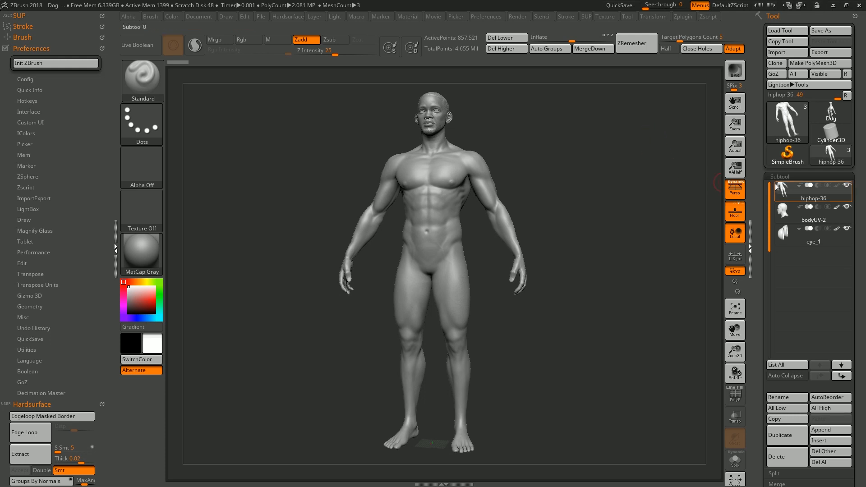
{"action": "mouse_move", "coordinate": [752, 179]}
{"action": "left_mouse_down"}
{"action": "mouse_move", "coordinate": [751, 157]}
{"action": "mouse_move", "coordinate": [752, 182]}
{"action": "left_mouse_up"}
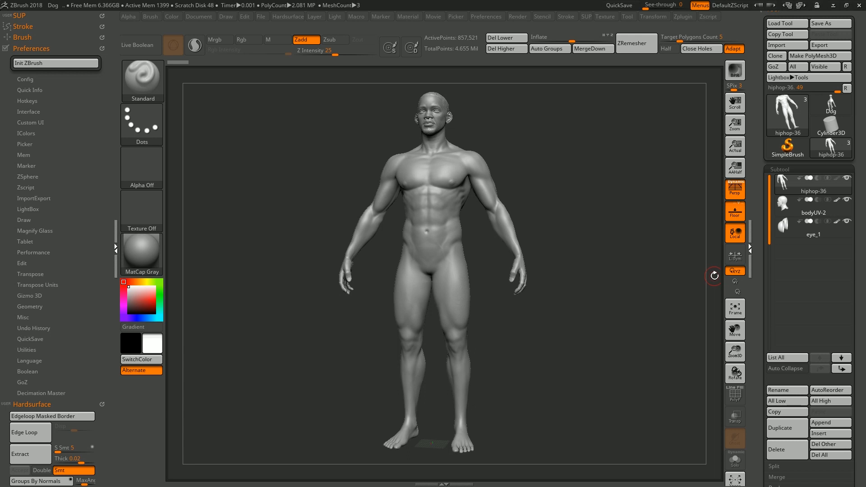
{"action": "left_click", "coordinate": [738, 399]}
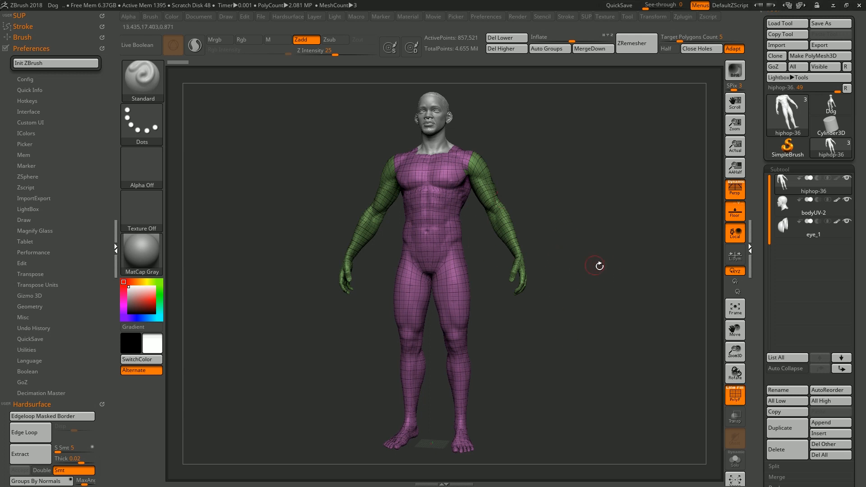
{"action": "mouse_move", "coordinate": [615, 261]}
{"action": "left_mouse_down", "text": "alt"}
{"action": "mouse_move", "coordinate": [620, 249]}
{"action": "mouse_move", "coordinate": [613, 254]}
{"action": "left_mouse_up", "text": "alt"}
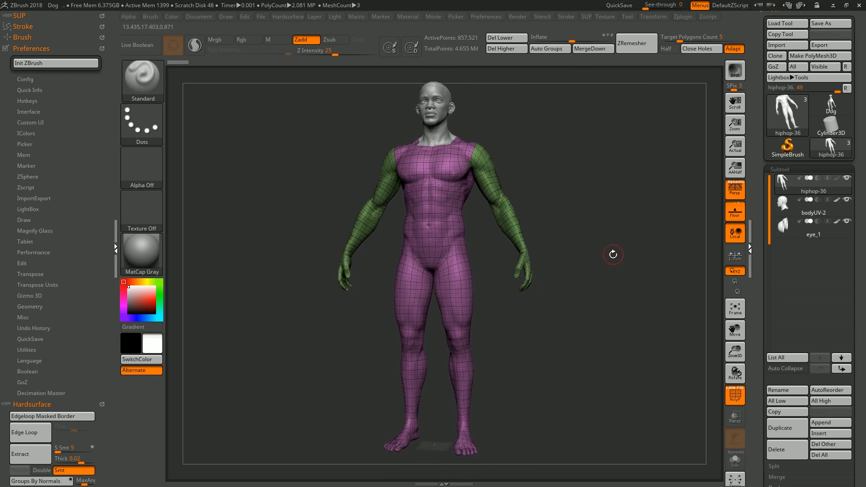
{"action": "key", "text": "shift+f"}
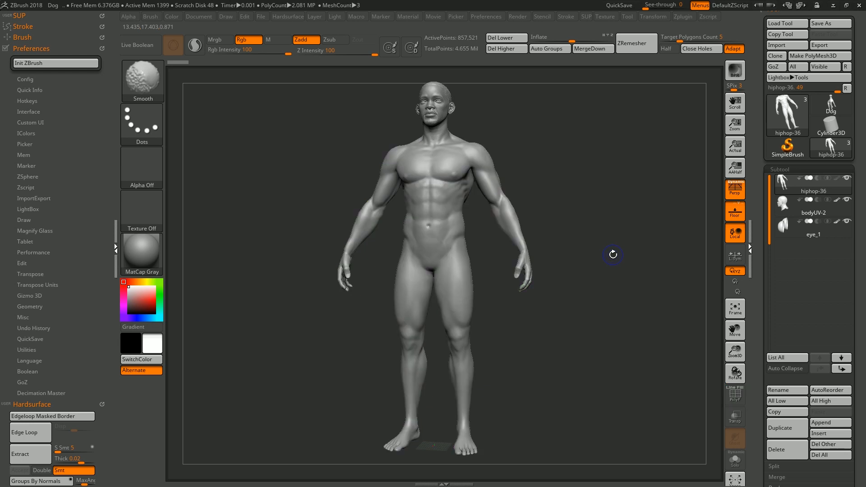
{"action": "key", "text": "shift+f"}
{"action": "key", "text": "shift+f"}
{"action": "key", "text": "shift+f"}
{"action": "key", "text": "shift+f"}
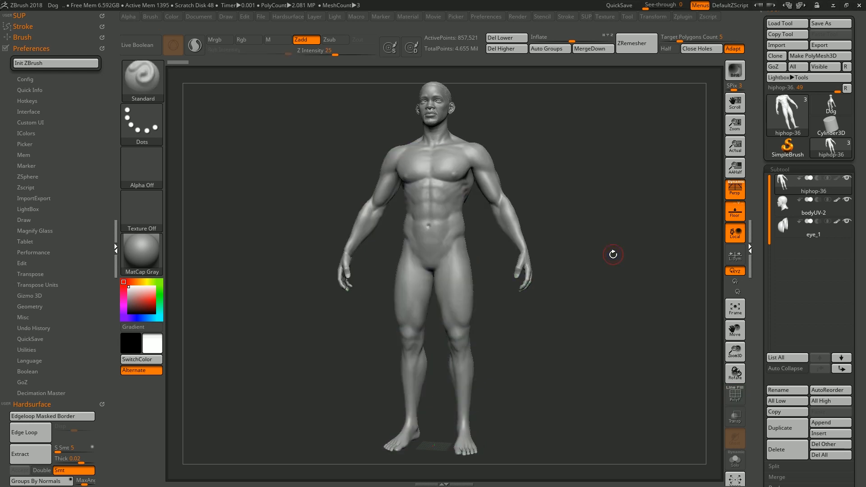
{"action": "left_click_drag", "start_coordinate": [613, 254], "coordinate": [613, 260]}
{"action": "key", "text": "shift+f"}
{"action": "key", "text": "shift+f"}
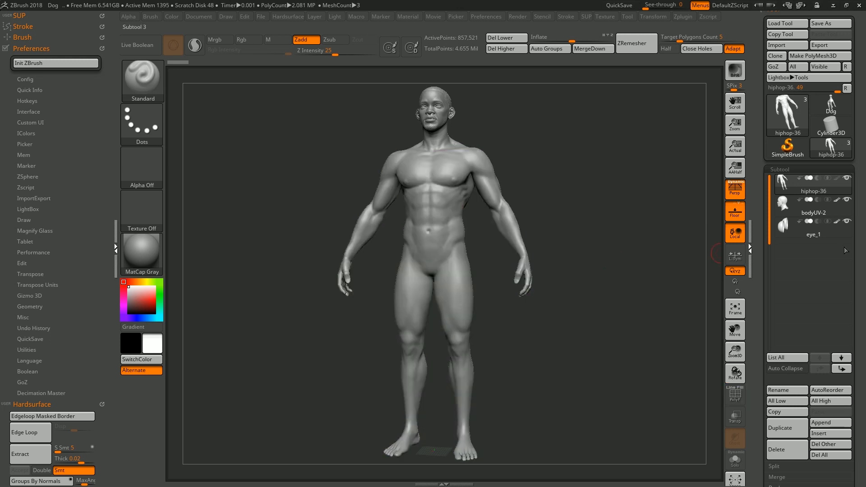
Open the Polygroups settings for the hiphop-36 subtool and turn on the polyframe display
{"action": "left_click_drag", "start_coordinate": [858, 249], "coordinate": [856, 93]}
{"action": "left_click_drag", "start_coordinate": [836, 238], "coordinate": [835, 247]}
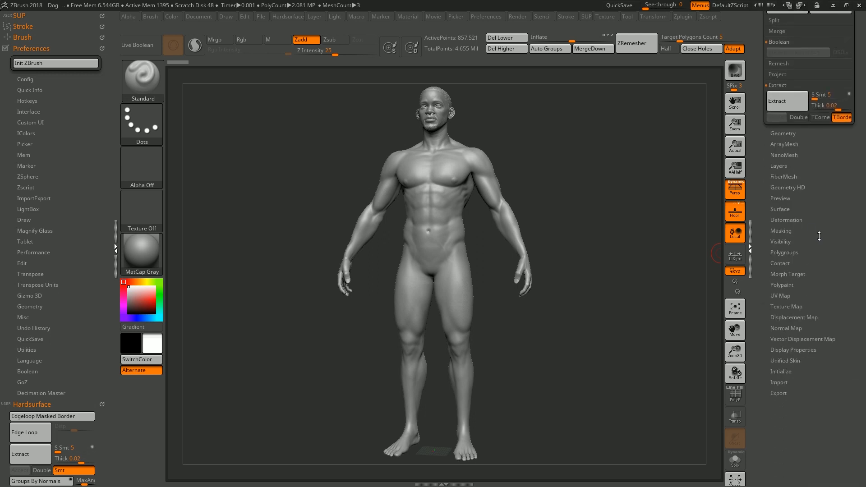
{"action": "left_click", "coordinate": [785, 252]}
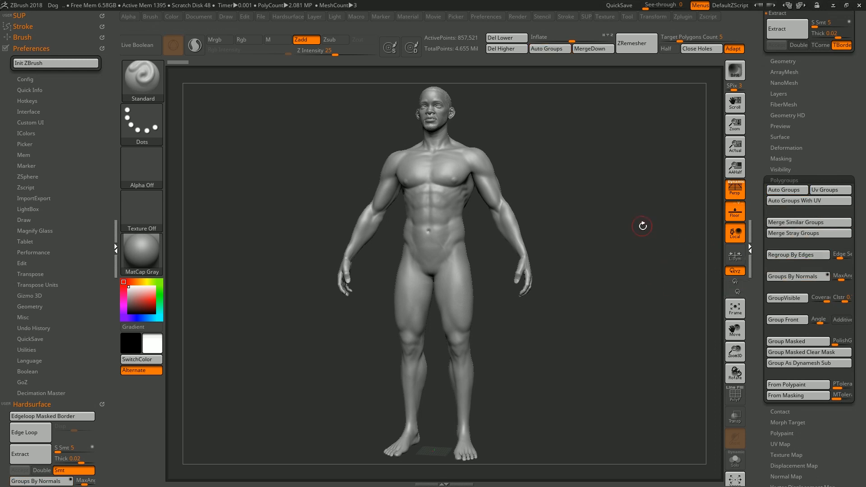
{"action": "left_click_drag", "start_coordinate": [640, 224], "coordinate": [631, 224]}
{"action": "key", "text": "shift+f"}
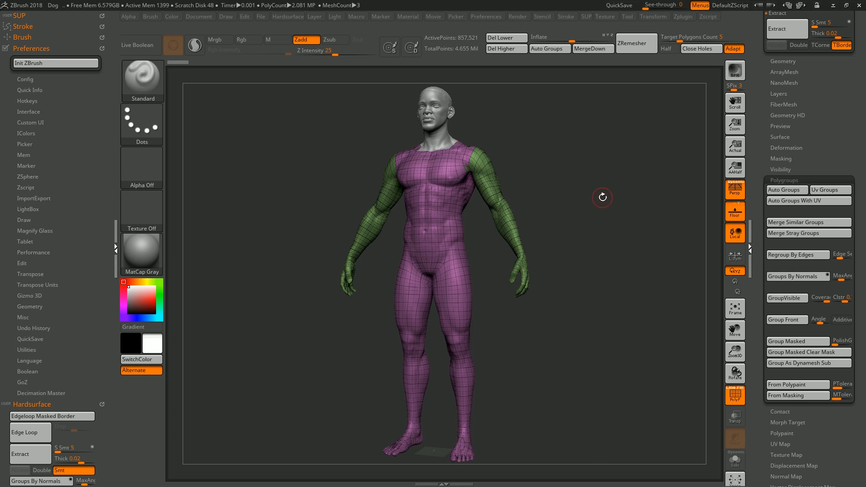
Merge the arm and torso polygroups into one group covering the whole body, reapplying Group Visible several times to change its colour
{"action": "key", "text": "ctrl"}
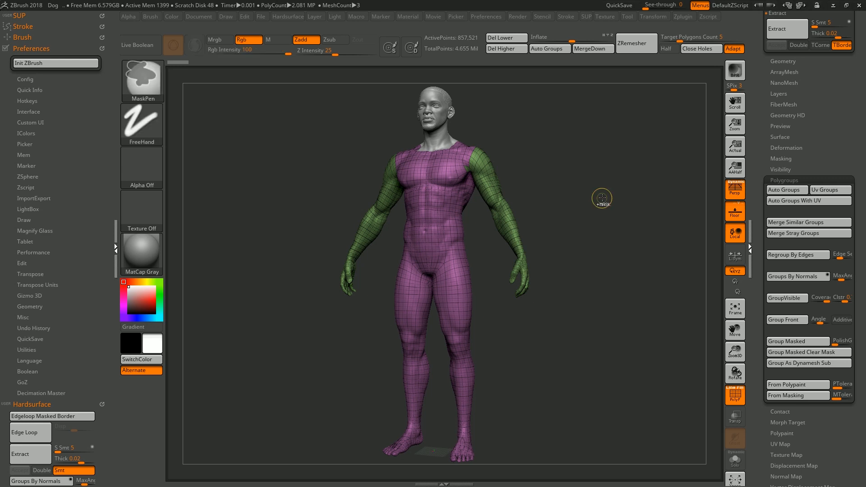
{"action": "key", "text": "ctrl+w"}
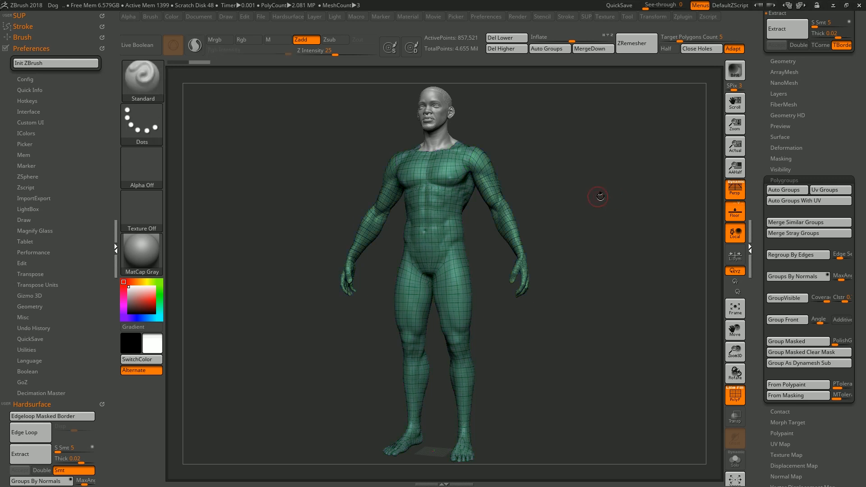
{"action": "left_click_drag", "start_coordinate": [600, 197], "coordinate": [580, 199], "text": "shift"}
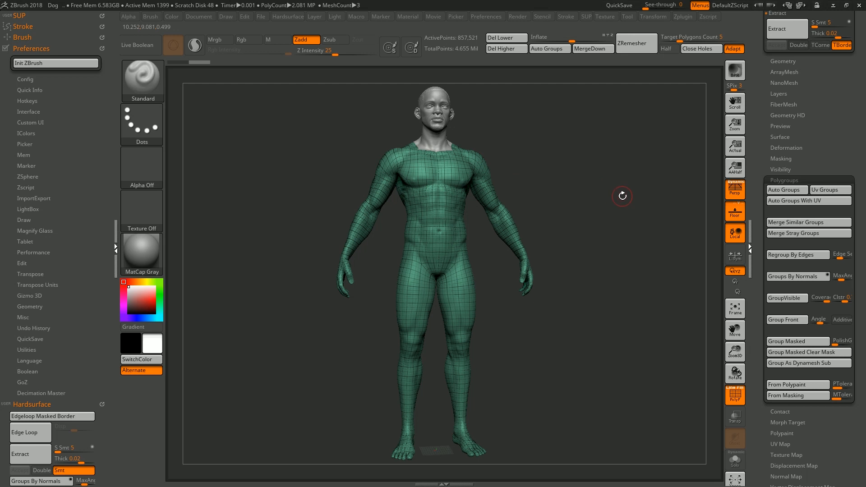
{"action": "left_click_drag", "start_coordinate": [604, 265], "coordinate": [653, 269]}
{"action": "left_click", "coordinate": [781, 300]}
{"action": "key", "text": "ctrl+w"}
{"action": "key", "text": "ctrl+w"}
{"action": "key", "text": "ctrl+w"}
{"action": "key", "text": "ctrl+w"}
{"action": "left_click_drag", "start_coordinate": [664, 275], "coordinate": [661, 270], "text": "shift"}
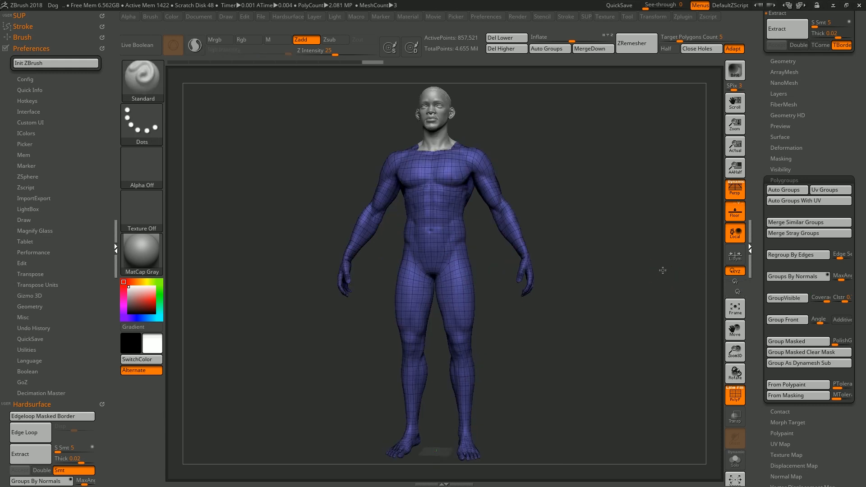
Hide the polyframe and paint a symmetrical mask over both arms from shoulders to hands, covering front and back
{"action": "key", "text": "shift+f"}
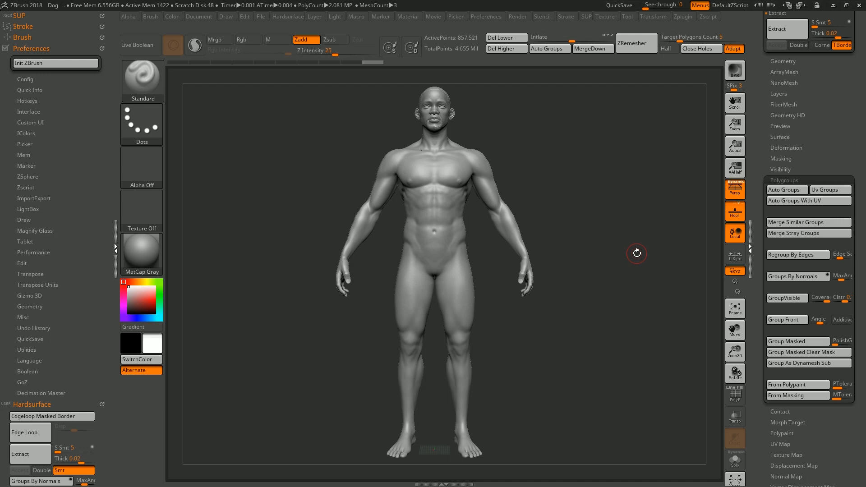
{"action": "left_click_drag", "start_coordinate": [632, 234], "coordinate": [659, 279], "text": "alt"}
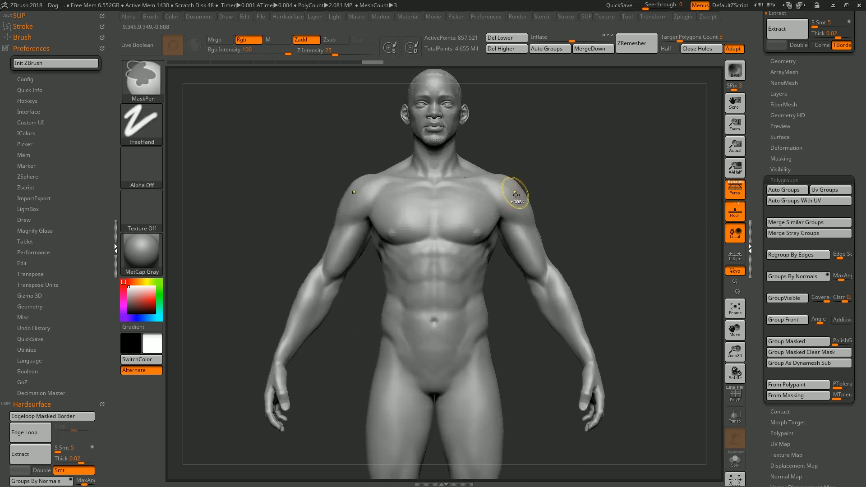
{"action": "left_click_drag", "start_coordinate": [513, 191], "coordinate": [514, 194], "text": "ctrl"}
{"action": "mouse_move", "coordinate": [589, 193]}
{"action": "left_mouse_down"}
{"action": "mouse_move", "coordinate": [513, 193]}
{"action": "mouse_move", "coordinate": [544, 212]}
{"action": "left_mouse_up"}
{"action": "left_click_drag", "start_coordinate": [608, 210], "coordinate": [492, 203]}
{"action": "mouse_move", "coordinate": [557, 181]}
{"action": "left_mouse_down", "text": "ctrl"}
{"action": "mouse_move", "coordinate": [543, 212]}
{"action": "mouse_move", "coordinate": [551, 176]}
{"action": "mouse_move", "coordinate": [569, 185]}
{"action": "left_mouse_up", "text": "ctrl"}
{"action": "left_click_drag", "start_coordinate": [473, 194], "coordinate": [618, 198]}
{"action": "mouse_move", "coordinate": [560, 203]}
{"action": "left_mouse_down", "text": "ctrl"}
{"action": "mouse_move", "coordinate": [580, 216]}
{"action": "mouse_move", "coordinate": [620, 207]}
{"action": "mouse_move", "coordinate": [595, 193]}
{"action": "mouse_move", "coordinate": [541, 190]}
{"action": "mouse_move", "coordinate": [536, 201]}
{"action": "mouse_move", "coordinate": [546, 243]}
{"action": "mouse_move", "coordinate": [532, 261]}
{"action": "mouse_move", "coordinate": [581, 289]}
{"action": "mouse_move", "coordinate": [599, 397]}
{"action": "left_mouse_up", "text": "ctrl"}
{"action": "mouse_move", "coordinate": [641, 374]}
{"action": "left_mouse_down"}
{"action": "mouse_move", "coordinate": [412, 323]}
{"action": "mouse_move", "coordinate": [416, 388]}
{"action": "mouse_move", "coordinate": [452, 350]}
{"action": "mouse_move", "coordinate": [454, 307]}
{"action": "mouse_move", "coordinate": [442, 291]}
{"action": "left_mouse_up"}
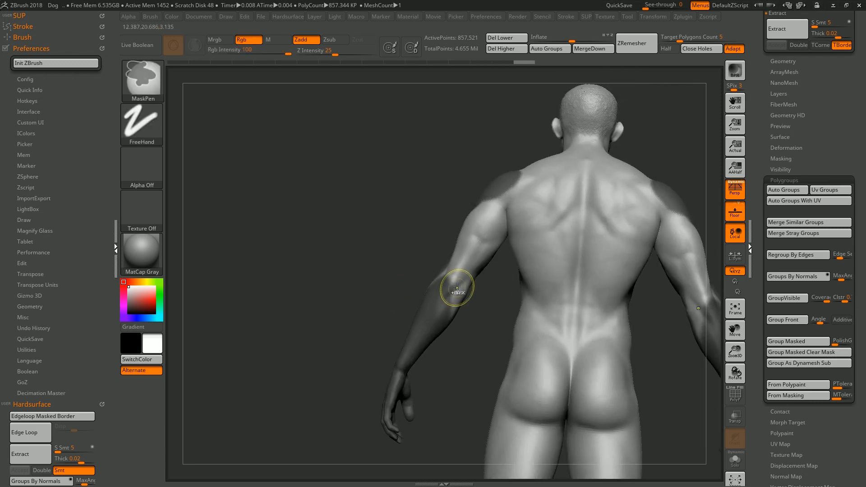
{"action": "mouse_move", "coordinate": [458, 286]}
{"action": "left_mouse_down", "text": "ctrl"}
{"action": "mouse_move", "coordinate": [468, 274]}
{"action": "mouse_move", "coordinate": [446, 280]}
{"action": "mouse_move", "coordinate": [496, 201]}
{"action": "mouse_move", "coordinate": [521, 181]}
{"action": "mouse_move", "coordinate": [475, 218]}
{"action": "left_mouse_up", "text": "ctrl"}
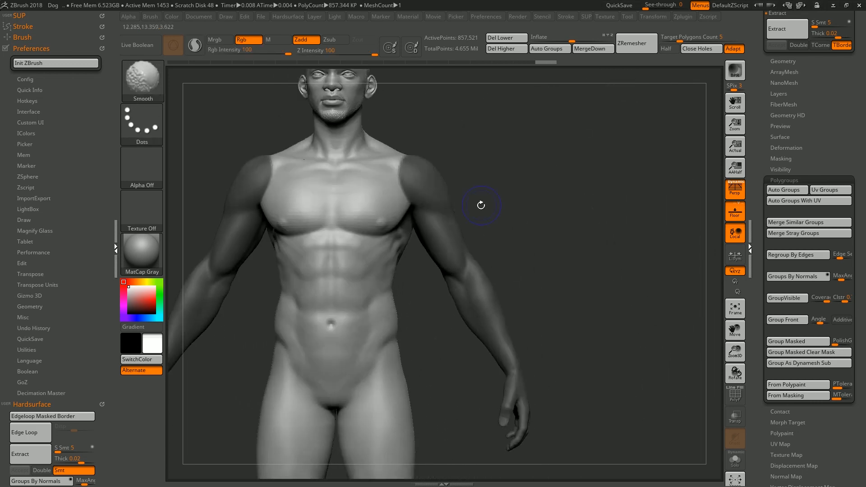
Convert the masked arms into their own polygroup and check the grouping by toggling the polyframe display
{"action": "key", "text": "ctrl"}
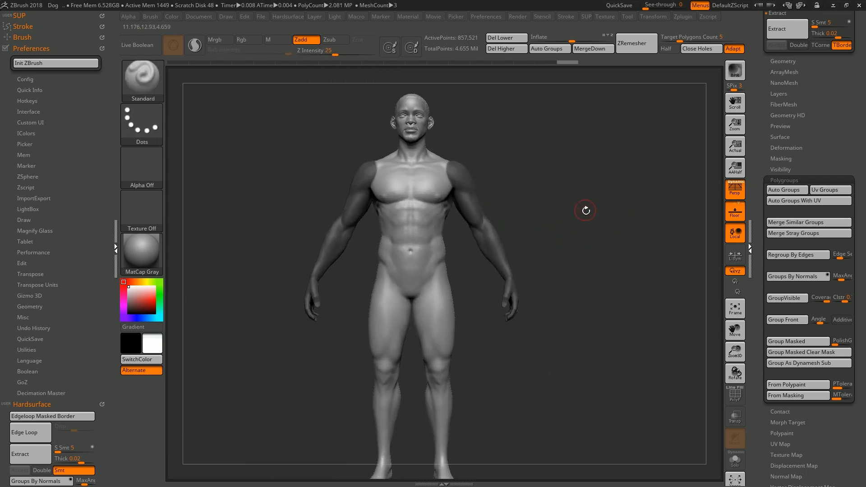
{"action": "key", "text": "shift+f"}
{"action": "mouse_move", "coordinate": [594, 218]}
{"action": "left_mouse_down"}
{"action": "mouse_move", "coordinate": [592, 228]}
{"action": "mouse_move", "coordinate": [592, 211]}
{"action": "left_mouse_up"}
{"action": "key", "text": "ctrl+w"}
{"action": "left_click_drag", "start_coordinate": [591, 213], "coordinate": [610, 216], "text": "shift"}
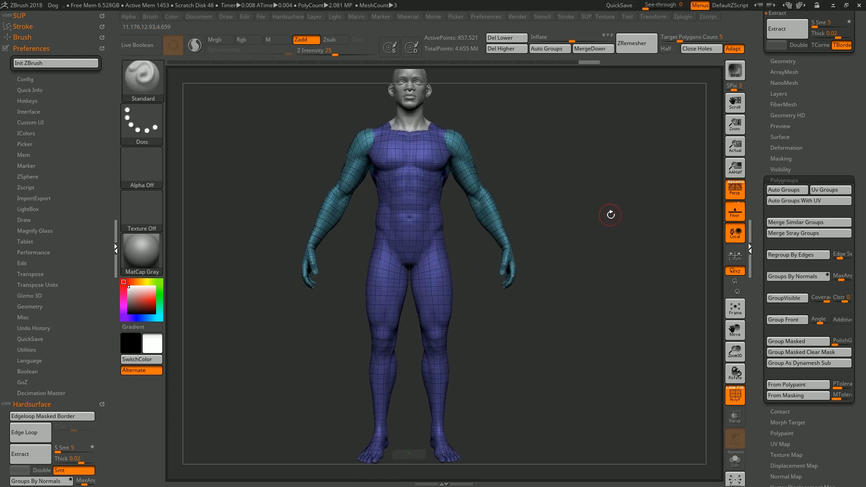
{"action": "key", "text": "shift+f"}
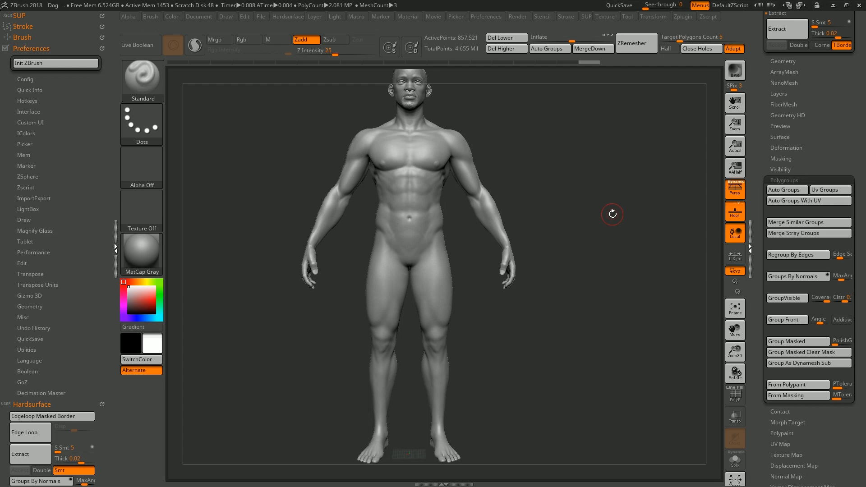
{"action": "key", "text": "shift+f"}
{"action": "mouse_move", "coordinate": [612, 214]}
{"action": "left_mouse_down"}
{"action": "mouse_move", "coordinate": [597, 214]}
{"action": "mouse_move", "coordinate": [610, 224]}
{"action": "left_mouse_up"}
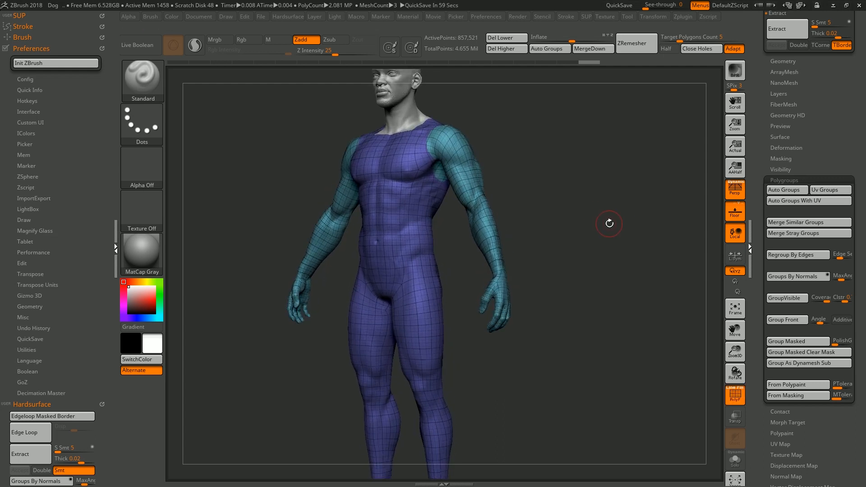
Isolate the arm polygroup and hide the bodyUV-2 and eye_1 subtools so only the arms are displayed
{"action": "key", "text": "ctrl+shift"}
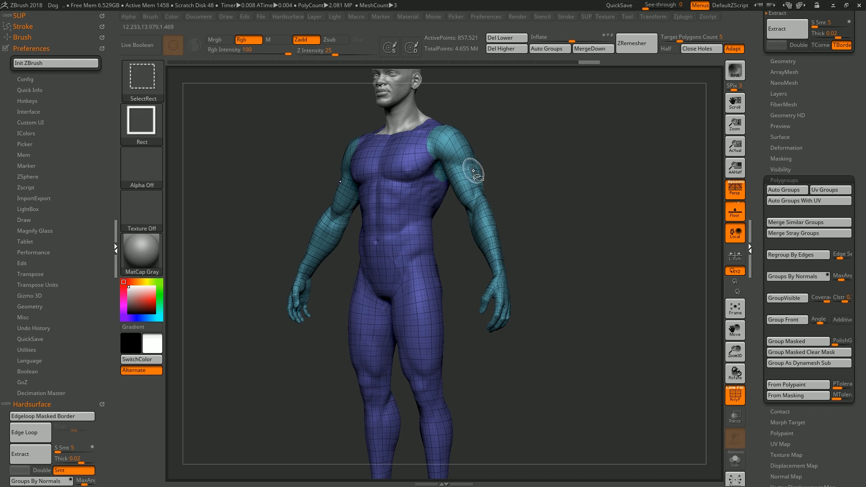
{"action": "left_click", "coordinate": [473, 171], "text": "ctrl+shift"}
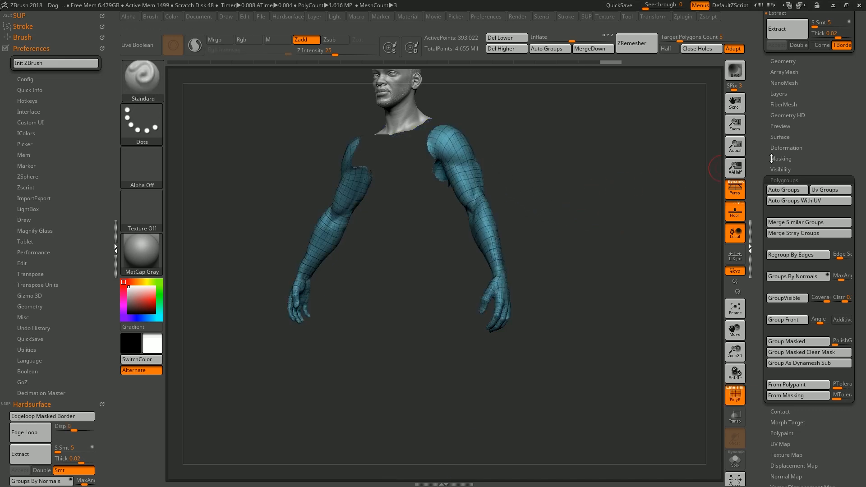
{"action": "scroll", "coordinate": [819, 187], "scroll_direction": "up", "scroll_amount": 3}
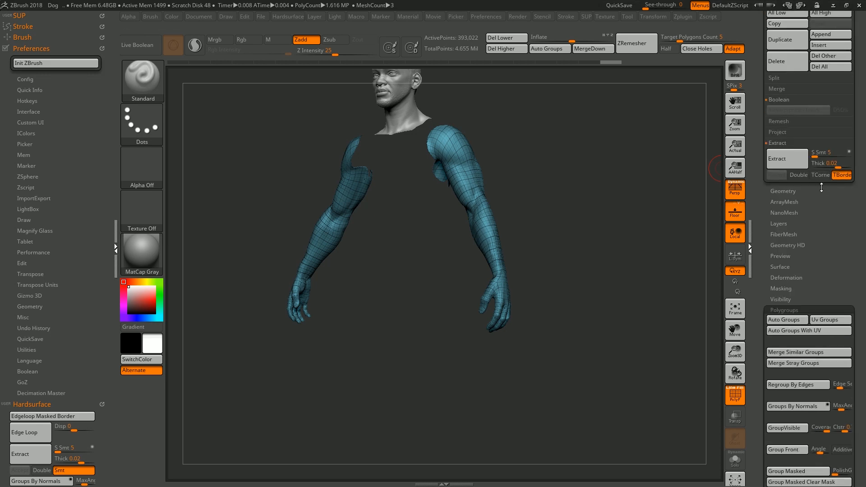
{"action": "scroll", "coordinate": [830, 217], "scroll_direction": "up", "scroll_amount": 5}
{"action": "scroll", "coordinate": [839, 167], "scroll_direction": "up", "scroll_amount": 4}
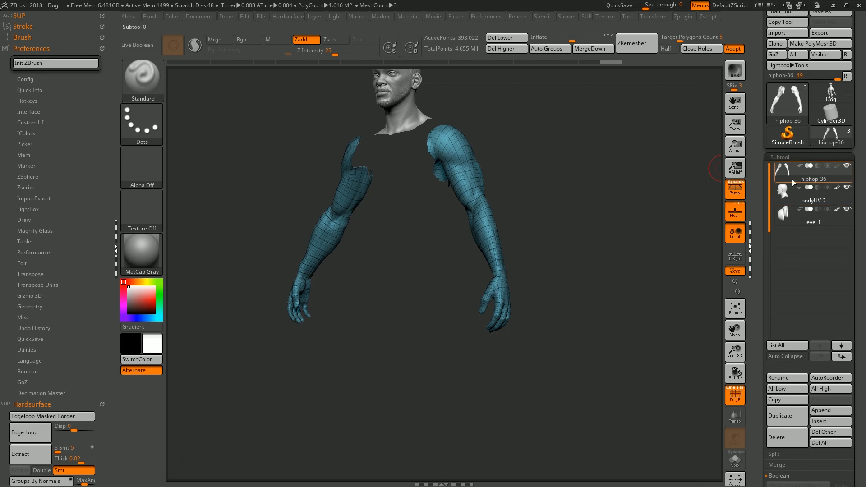
{"action": "left_click", "coordinate": [848, 190]}
{"action": "left_click_drag", "start_coordinate": [607, 178], "coordinate": [602, 204], "text": "alt"}
{"action": "left_click", "coordinate": [846, 209]}
{"action": "mouse_move", "coordinate": [607, 164]}
{"action": "left_mouse_down", "text": "alt"}
{"action": "mouse_move", "coordinate": [626, 179]}
{"action": "mouse_move", "coordinate": [532, 160]}
{"action": "mouse_move", "coordinate": [593, 185]}
{"action": "mouse_move", "coordinate": [469, 190]}
{"action": "mouse_move", "coordinate": [611, 201]}
{"action": "left_mouse_up", "text": "alt"}
{"action": "key", "text": "shift+f"}
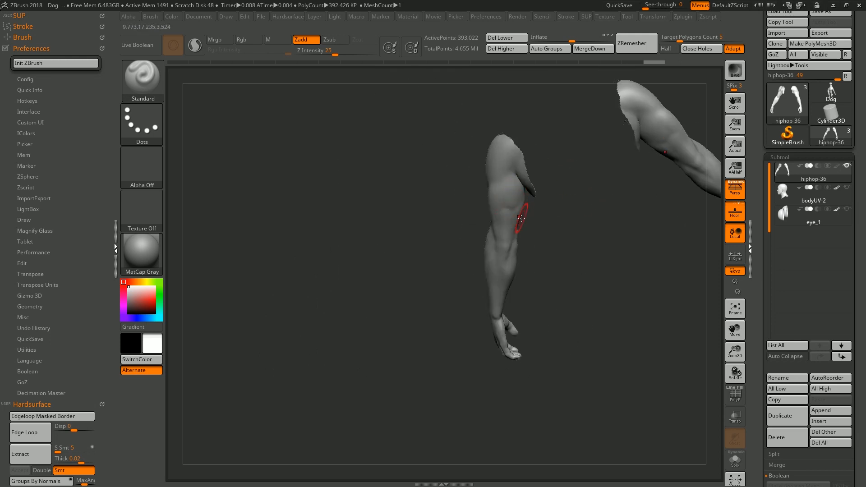
{"action": "left_click_drag", "start_coordinate": [565, 223], "coordinate": [603, 210], "text": "shift"}
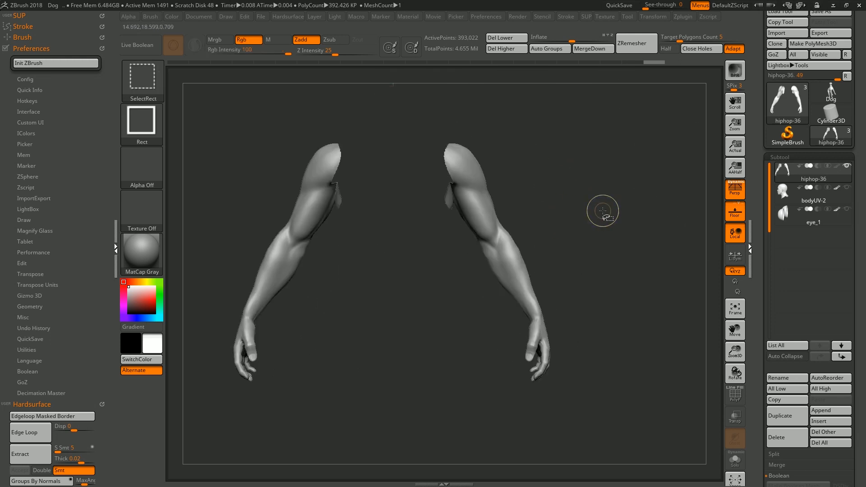
Switch the visible part from the arms to the torso-and-legs polygroup, and restore the full body's visibility
{"action": "left_click", "coordinate": [628, 231], "text": "ctrl+shift"}
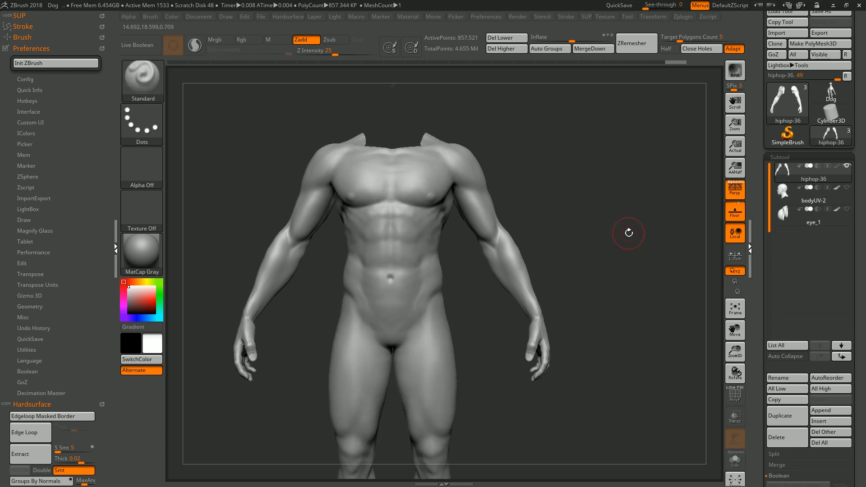
{"action": "left_click_drag", "start_coordinate": [629, 233], "coordinate": [617, 193]}
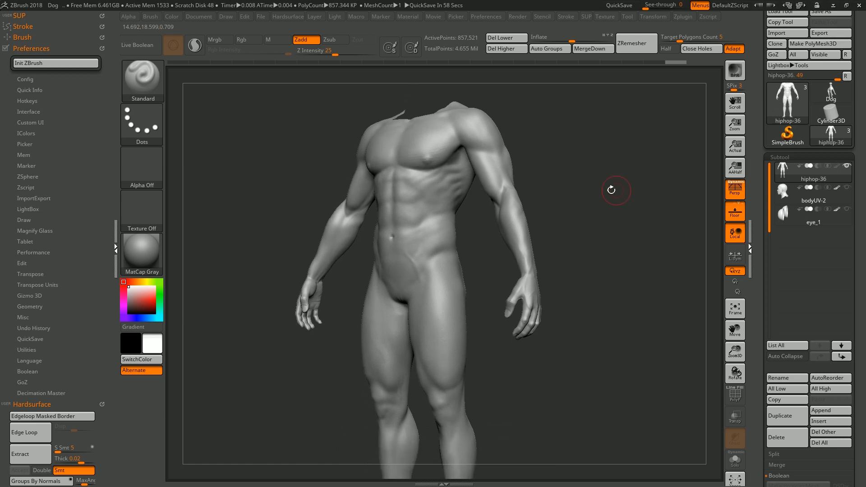
{"action": "key", "text": "ctrl+shift"}
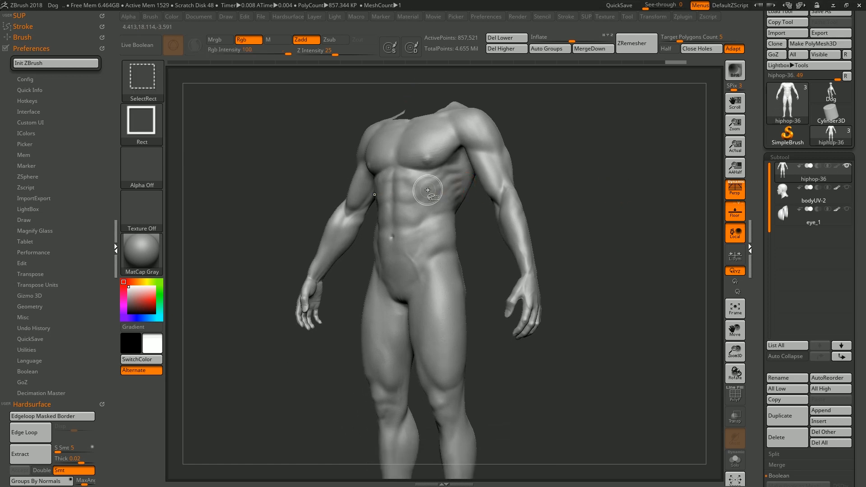
{"action": "left_click", "coordinate": [427, 190], "text": "ctrl+shift"}
{"action": "left_click_drag", "start_coordinate": [474, 193], "coordinate": [426, 171]}
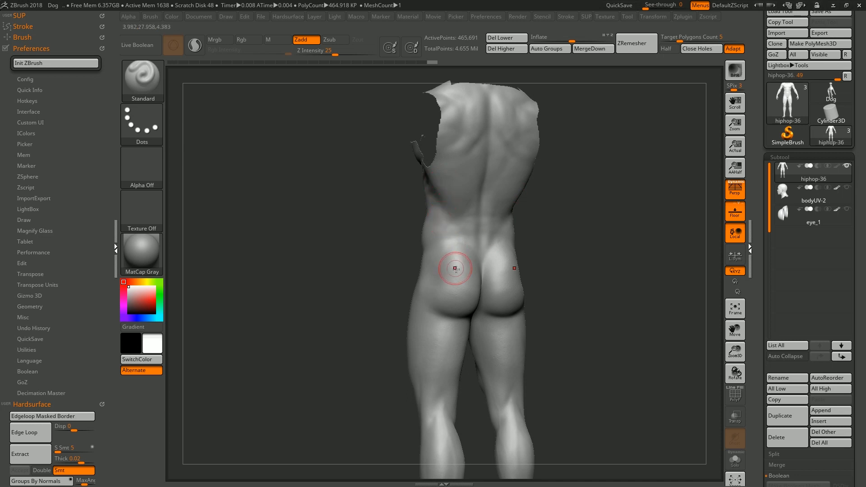
{"action": "left_click_drag", "start_coordinate": [601, 245], "coordinate": [595, 199]}
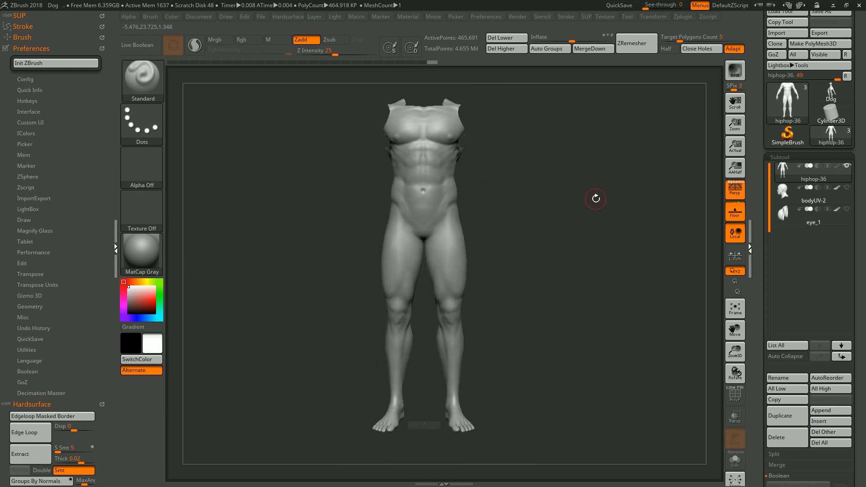
{"action": "left_click", "coordinate": [596, 199], "text": "ctrl+shift"}
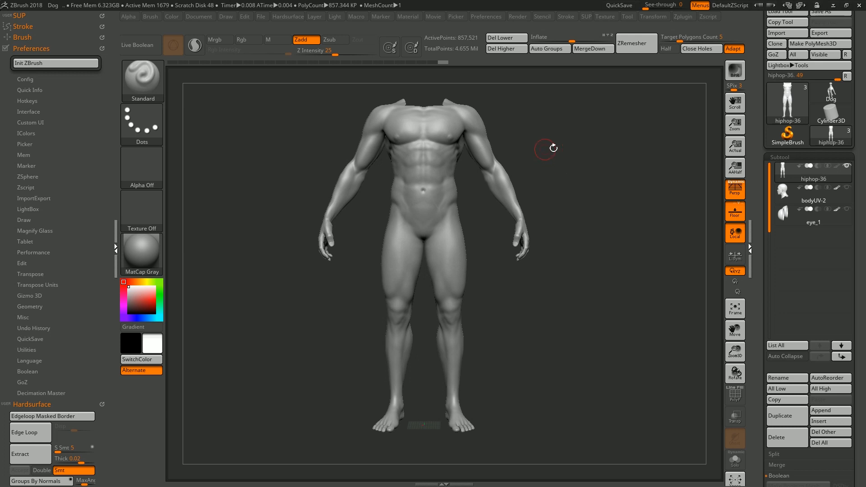
Isolate the arm areas with a rectangular selection and assign the visible mesh to a new polygroup with the polyframe shown
{"action": "left_click_drag", "start_coordinate": [554, 148], "coordinate": [555, 162], "text": "alt"}
{"action": "mouse_move", "coordinate": [476, 96]}
{"action": "left_mouse_down", "text": "ctrl+shift"}
{"action": "mouse_move", "coordinate": [518, 178]}
{"action": "mouse_move", "coordinate": [609, 310]}
{"action": "mouse_move", "coordinate": [628, 311]}
{"action": "mouse_move", "coordinate": [602, 303]}
{"action": "mouse_move", "coordinate": [610, 299]}
{"action": "left_mouse_up", "text": "ctrl+shift"}
{"action": "key", "text": "shift+f"}
{"action": "key", "text": "ctrl+w"}
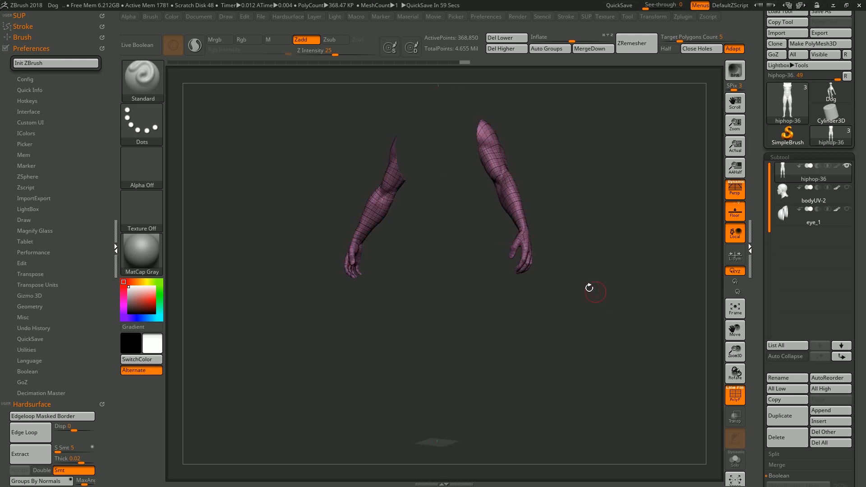
Restore the full body, isolate the shoulder polygroup between arms and torso, and show the whole mesh again
{"action": "left_click_drag", "start_coordinate": [620, 192], "coordinate": [618, 223], "text": "shift"}
{"action": "left_click", "coordinate": [629, 192], "text": "ctrl+shift"}
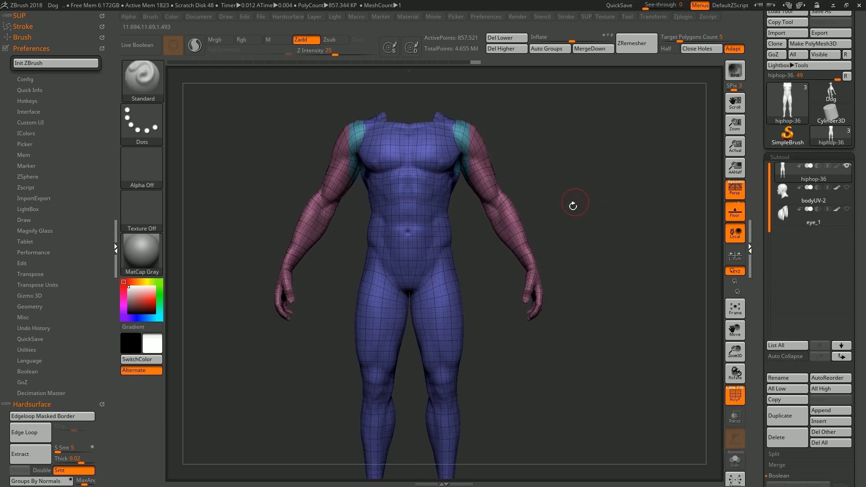
{"action": "left_click", "coordinate": [462, 131], "text": "ctrl+shift"}
{"action": "mouse_move", "coordinate": [601, 170]}
{"action": "left_mouse_down"}
{"action": "mouse_move", "coordinate": [545, 174]}
{"action": "mouse_move", "coordinate": [591, 174]}
{"action": "left_mouse_up"}
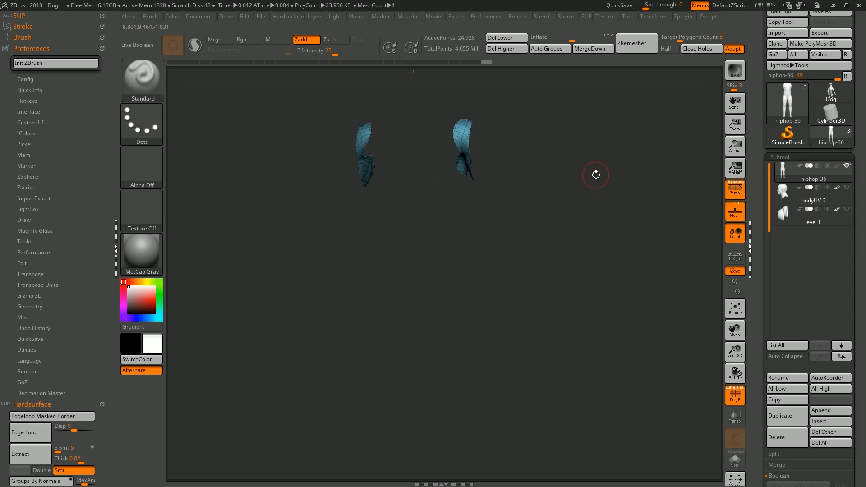
{"action": "left_click", "coordinate": [595, 175], "text": "ctrl+shift"}
Regroup the headless body mesh by topology continuity with Auto Groups
{"action": "scroll", "coordinate": [854, 205], "scroll_direction": "down", "scroll_amount": 10}
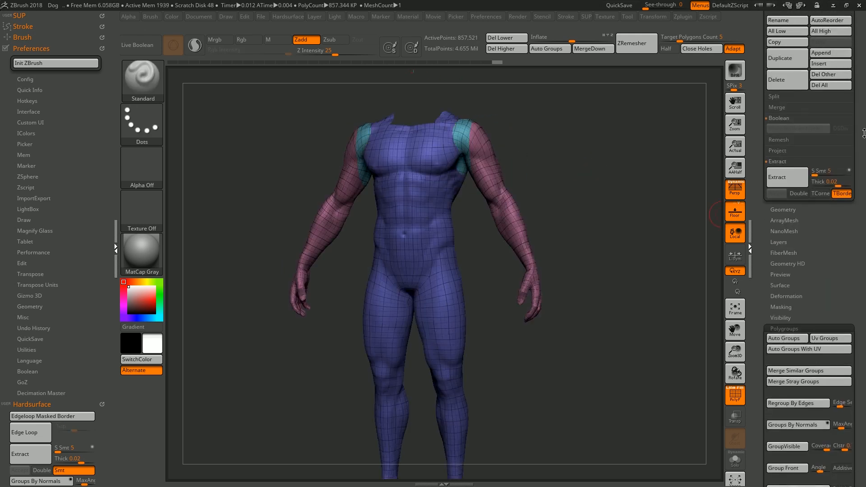
{"action": "left_click_drag", "start_coordinate": [653, 213], "coordinate": [646, 207]}
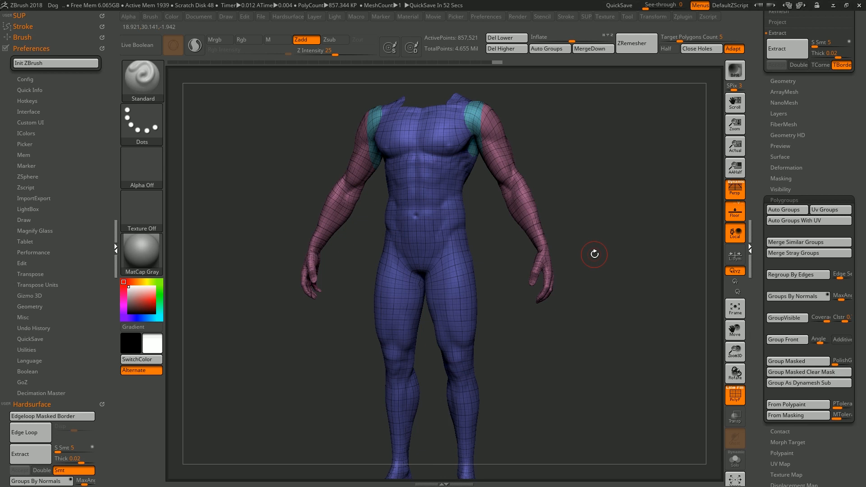
{"action": "left_click", "coordinate": [781, 210]}
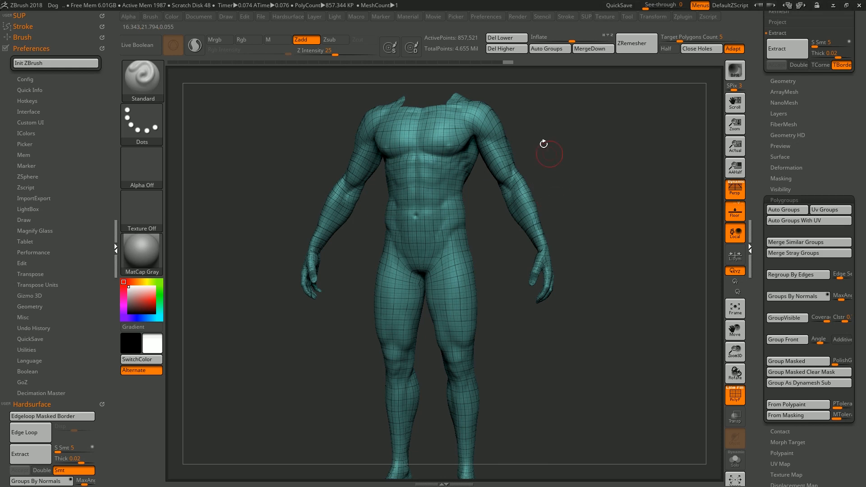
{"action": "right_click_drag", "start_coordinate": [627, 224], "coordinate": [605, 213], "text": "ctrl"}
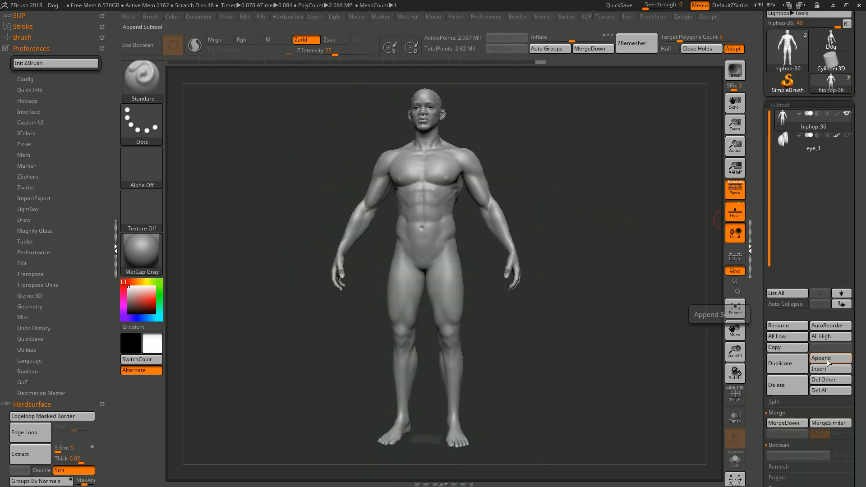
Append a cylinder to the full-body character and merge it with the hiphop-36 body into one subtool
{"action": "left_click", "coordinate": [828, 361]}
{"action": "left_click", "coordinate": [474, 300]}
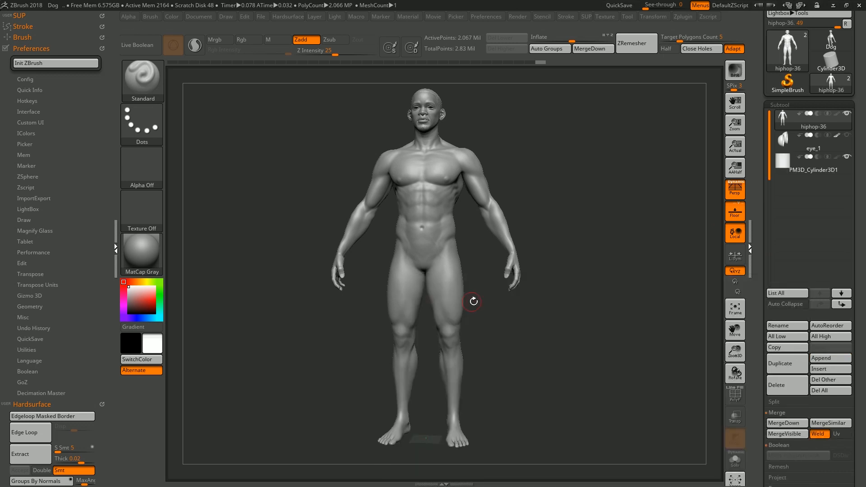
{"action": "left_click", "coordinate": [812, 164]}
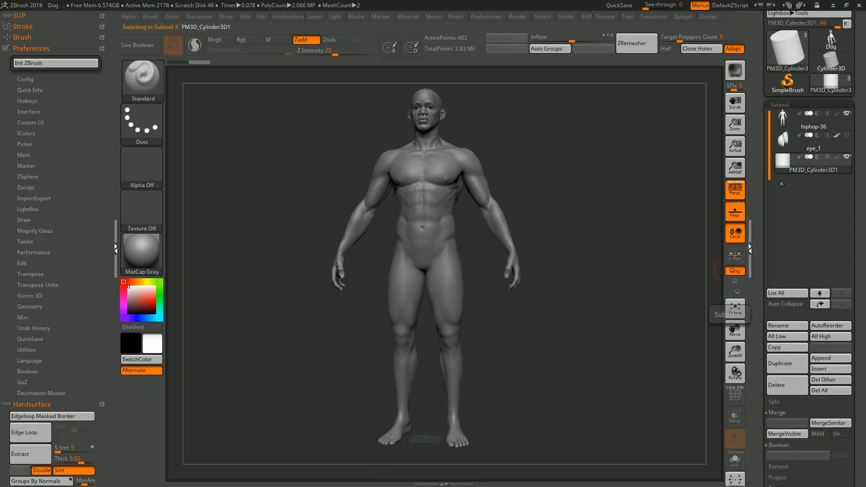
{"action": "scroll", "coordinate": [824, 197], "scroll_direction": "down", "scroll_amount": 5}
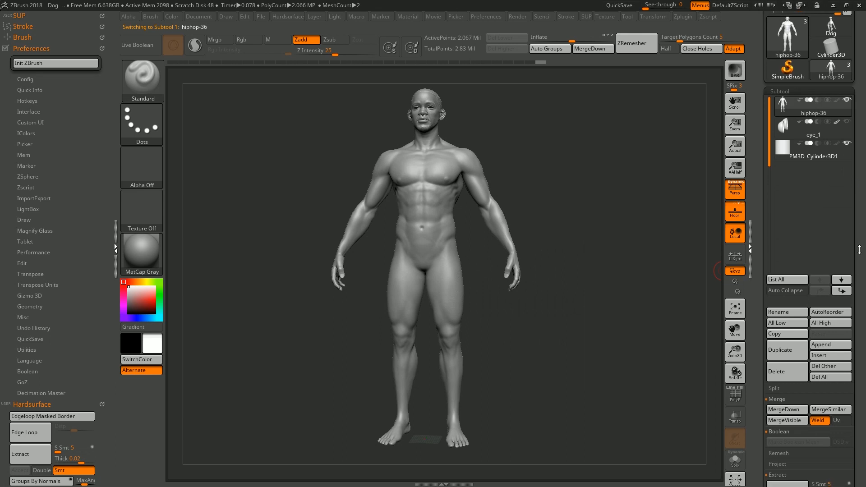
{"action": "left_click", "coordinate": [782, 321]}
{"action": "left_click", "coordinate": [704, 339]}
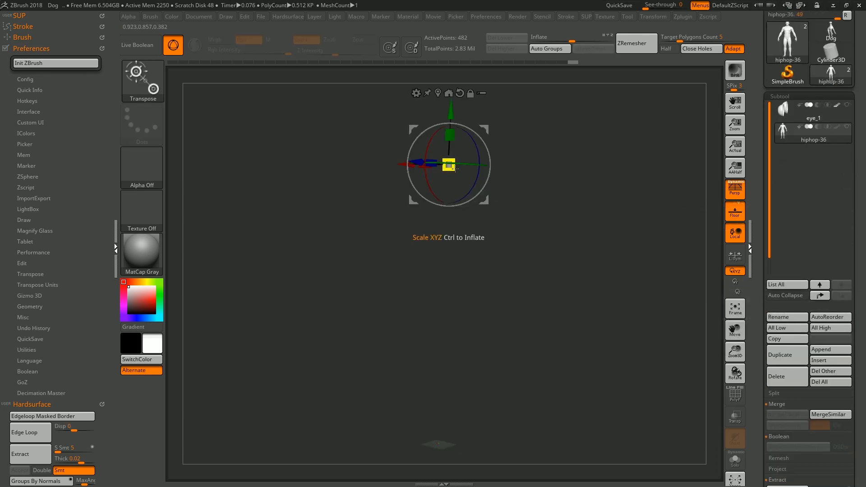
Move the merged cylinder from the head down around the hips while the body stays masked
{"action": "left_click_drag", "start_coordinate": [448, 164], "coordinate": [619, 181]}
{"action": "left_click", "coordinate": [603, 193], "text": "ctrl+shift"}
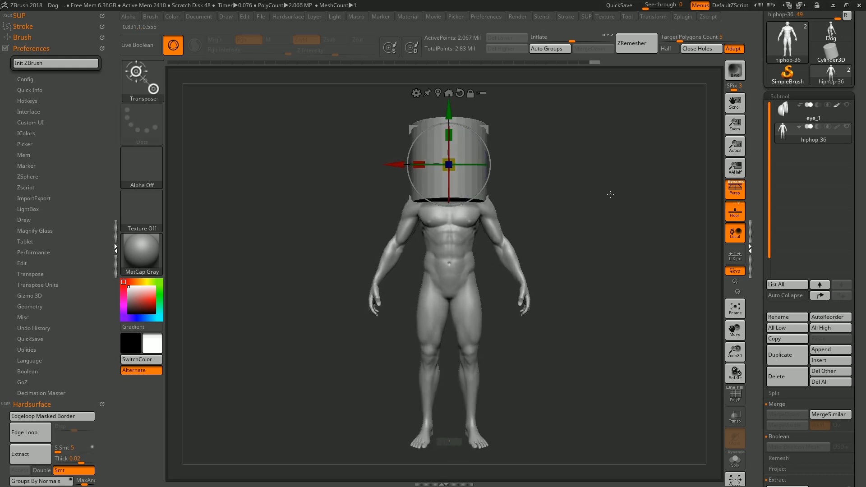
{"action": "left_click_drag", "start_coordinate": [471, 152], "coordinate": [492, 263]}
{"action": "left_click_drag", "start_coordinate": [613, 227], "coordinate": [606, 228]}
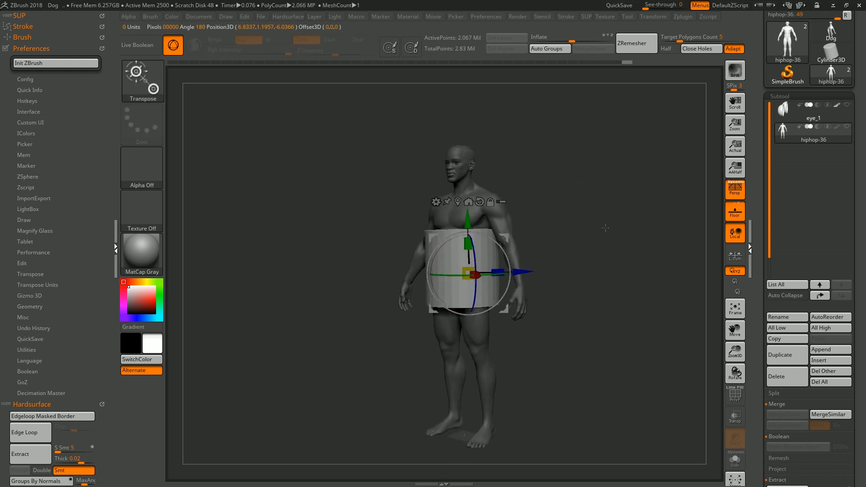
Shrink the cylinder and position it in front of the character's chest
{"action": "left_click_drag", "start_coordinate": [573, 245], "coordinate": [494, 267]}
{"action": "left_click_drag", "start_coordinate": [444, 275], "coordinate": [423, 275]}
{"action": "key", "text": "q"}
{"action": "left_click_drag", "start_coordinate": [528, 228], "coordinate": [543, 228]}
{"action": "key", "text": "w"}
{"action": "left_click_drag", "start_coordinate": [444, 226], "coordinate": [444, 215]}
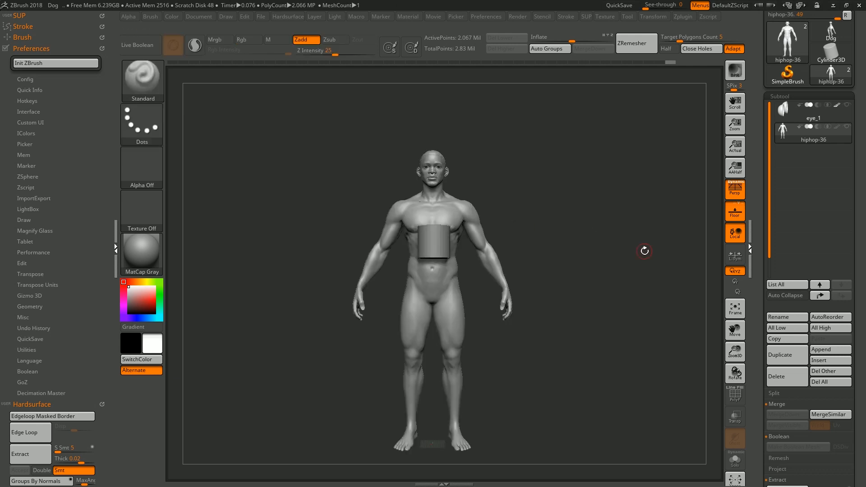
Run Auto Groups on the merged body and cylinder with the polyframe shown, repeating it to reassign the group colors
{"action": "left_click_drag", "start_coordinate": [861, 239], "coordinate": [862, 163]}
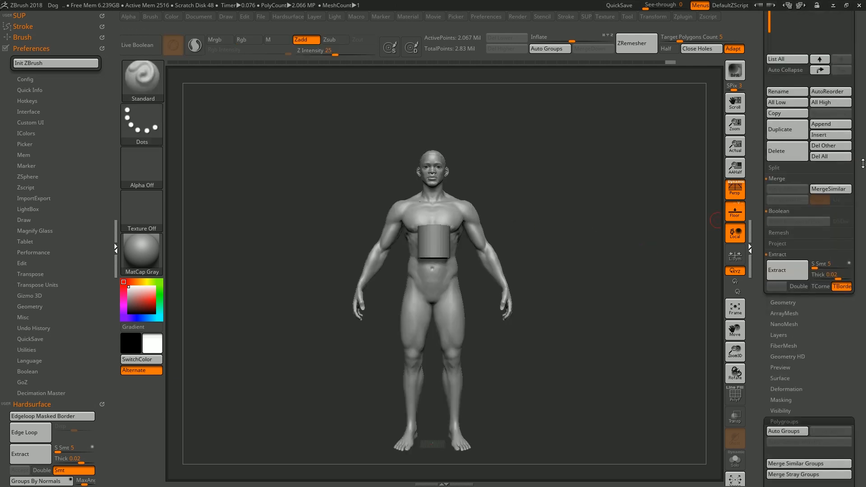
{"action": "left_click_drag", "start_coordinate": [862, 260], "coordinate": [862, 205]}
{"action": "left_click", "coordinate": [799, 266]}
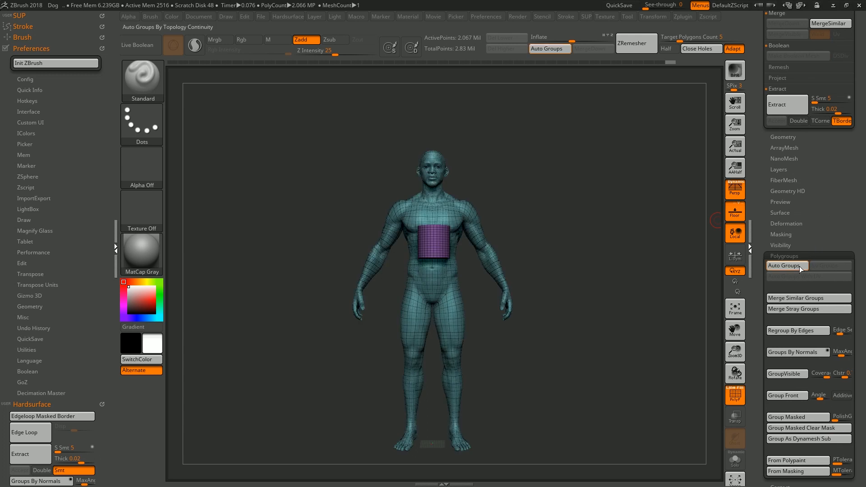
{"action": "left_click_drag", "start_coordinate": [657, 263], "coordinate": [564, 255]}
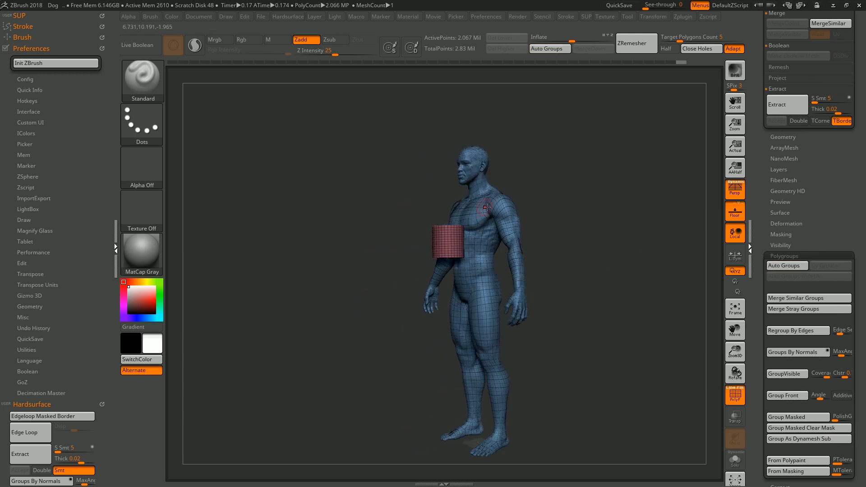
{"action": "left_click", "coordinate": [791, 267]}
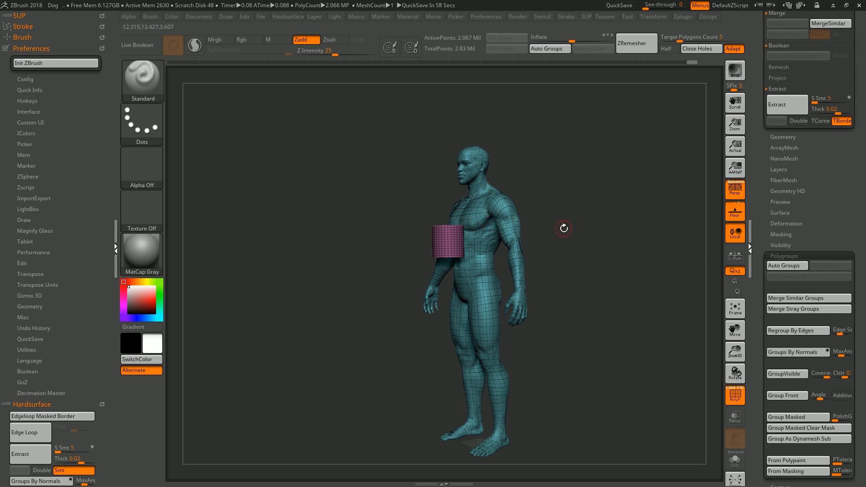
{"action": "left_click", "coordinate": [787, 266]}
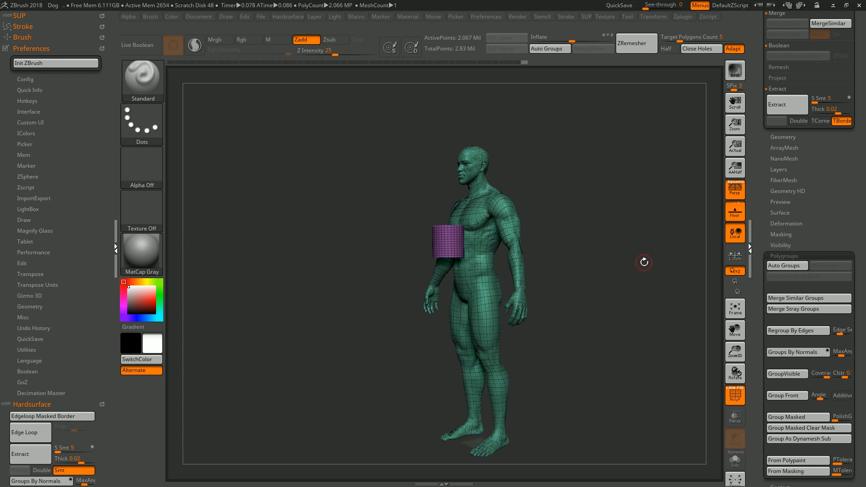
Hide the polyframe and relocate the transform gizmo to the empty space beside the character
{"action": "key", "text": "w"}
{"action": "key", "text": "shift+f"}
{"action": "key", "text": "shift+f"}
{"action": "left_click_drag", "start_coordinate": [629, 246], "coordinate": [631, 231], "text": "alt"}
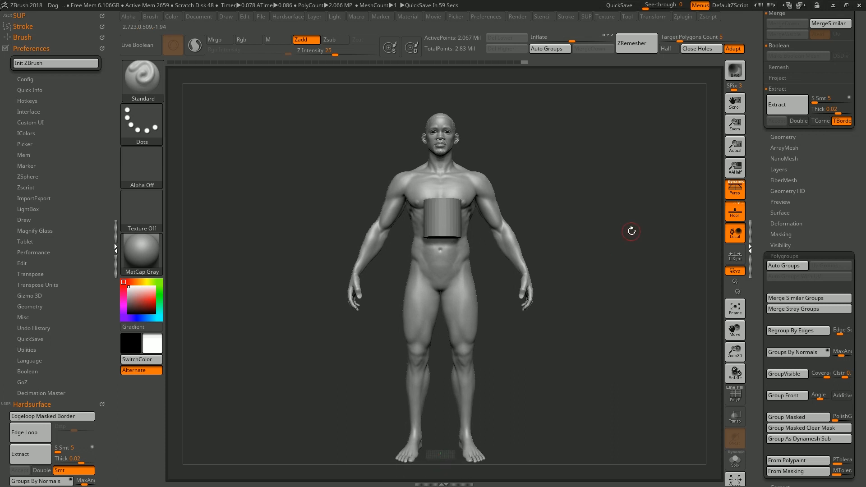
{"action": "key", "text": "w"}
{"action": "left_click_drag", "start_coordinate": [630, 228], "coordinate": [615, 230]}
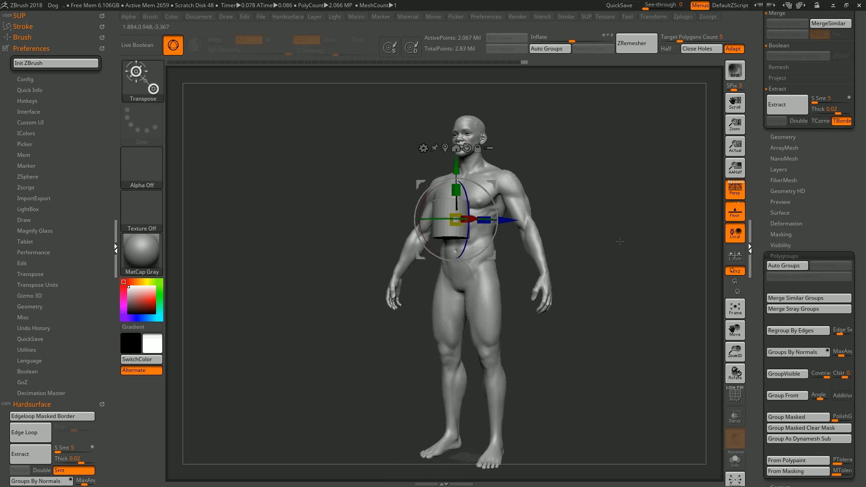
{"action": "left_click_drag", "start_coordinate": [617, 236], "coordinate": [572, 230]}
{"action": "left_click_drag", "start_coordinate": [491, 184], "coordinate": [609, 171], "text": "alt"}
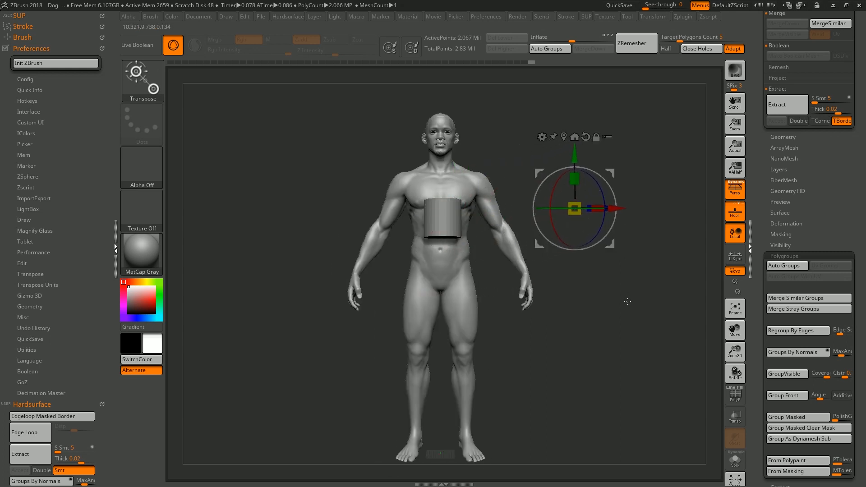
{"action": "left_click_drag", "start_coordinate": [627, 301], "coordinate": [564, 293]}
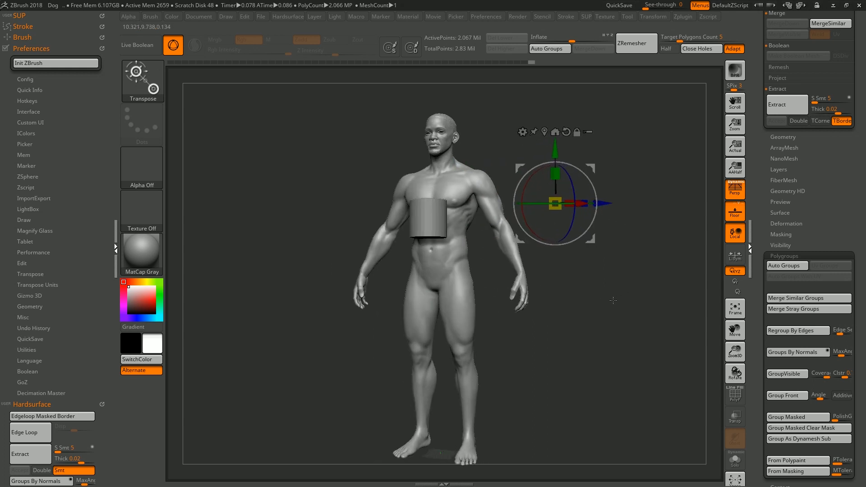
Mask everything except the cylinder, move the cylinder above the character's shoulder, and clear the mask
{"action": "left_click", "coordinate": [426, 222]}
{"action": "left_click_drag", "start_coordinate": [554, 267], "coordinate": [478, 244]}
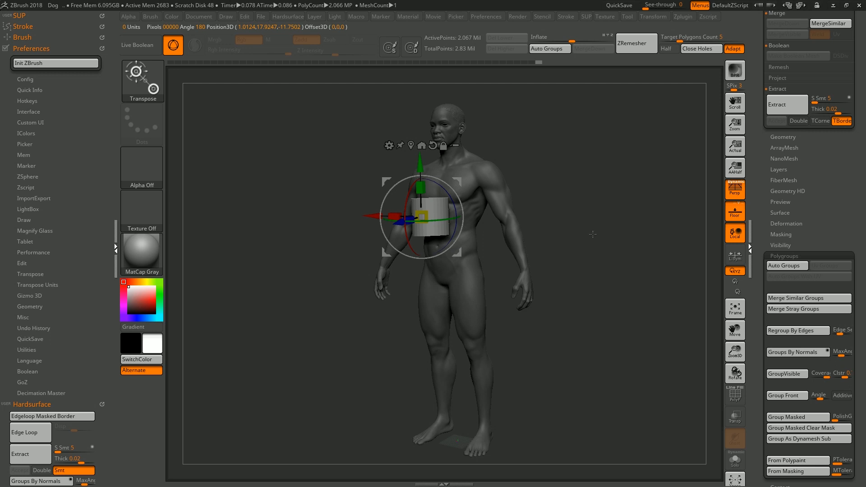
{"action": "left_click_drag", "start_coordinate": [592, 234], "coordinate": [606, 235], "text": "shift"}
{"action": "left_click_drag", "start_coordinate": [369, 215], "coordinate": [445, 218]}
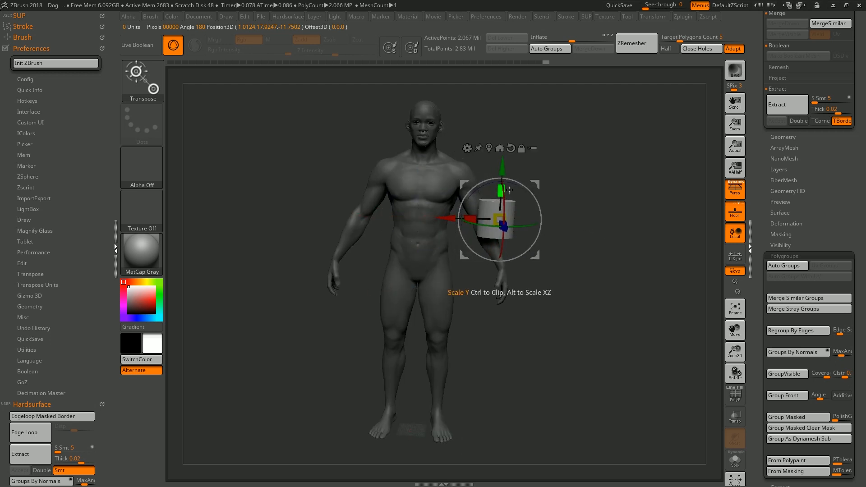
{"action": "left_click_drag", "start_coordinate": [502, 167], "coordinate": [505, 98]}
{"action": "left_click_drag", "start_coordinate": [602, 161], "coordinate": [528, 153]}
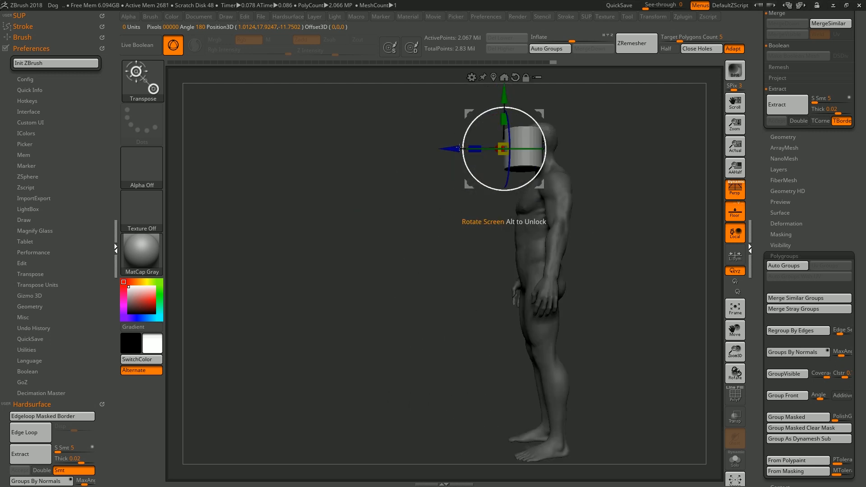
{"action": "left_click_drag", "start_coordinate": [459, 147], "coordinate": [485, 148]}
{"action": "key", "text": "q"}
{"action": "mouse_move", "coordinate": [626, 188]}
{"action": "left_mouse_down"}
{"action": "mouse_move", "coordinate": [654, 196]}
{"action": "mouse_move", "coordinate": [628, 175]}
{"action": "left_mouse_up"}
{"action": "left_click", "coordinate": [514, 208], "text": "alt"}
{"action": "left_click_drag", "start_coordinate": [626, 213], "coordinate": [616, 212]}
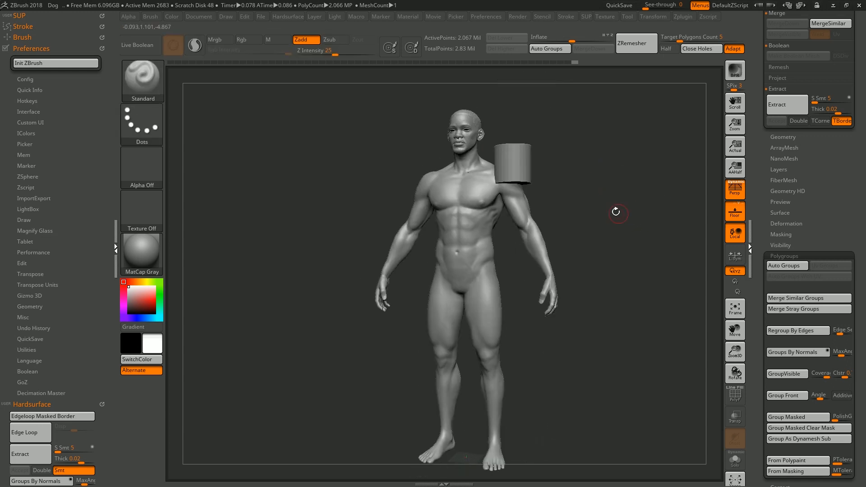
Switch to the Move brush and try pulling the mesh where the cylinder meets the shoulder
{"action": "key", "text": "b"}
{"action": "key", "text": "m"}
{"action": "key", "text": "v"}
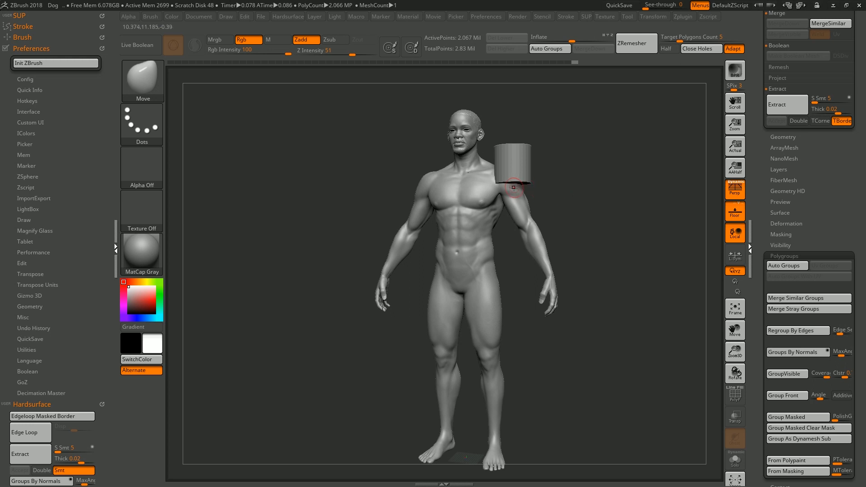
{"action": "left_click_drag", "start_coordinate": [504, 179], "coordinate": [498, 183]}
{"action": "left_click_drag", "start_coordinate": [541, 187], "coordinate": [599, 204]}
Show the polyframe and mask the body with the gizmo so only the cylinder polygroup stays unmasked
{"action": "key", "text": "w"}
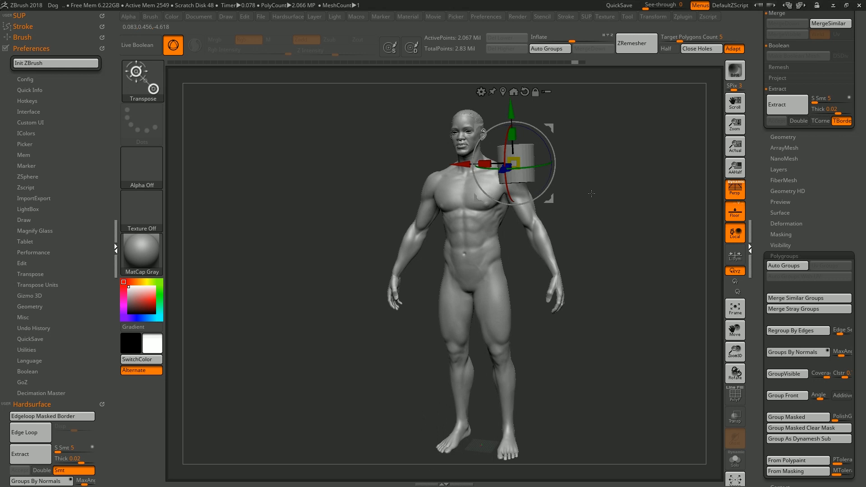
{"action": "key", "text": "shift+f"}
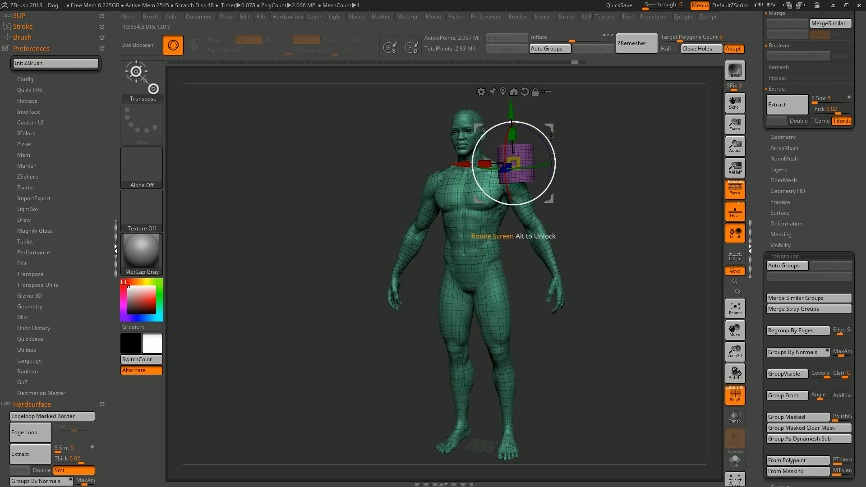
{"action": "left_click_drag", "start_coordinate": [597, 171], "coordinate": [647, 156], "text": "shift"}
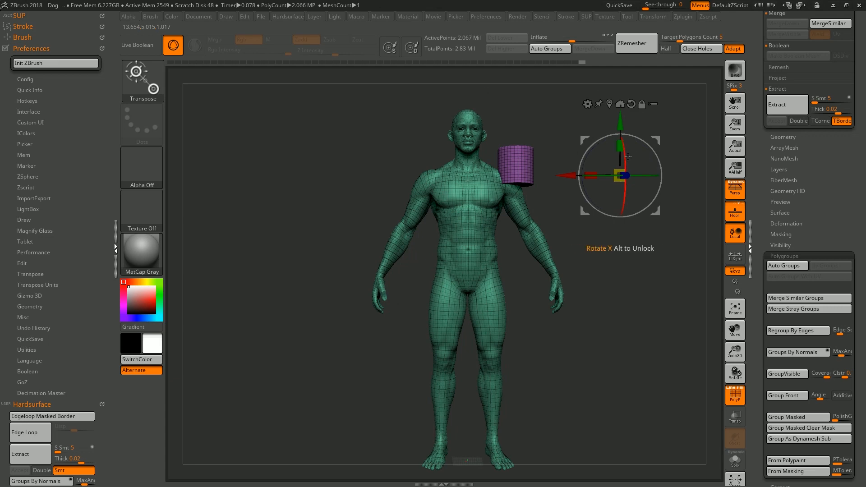
{"action": "left_click", "coordinate": [520, 163]}
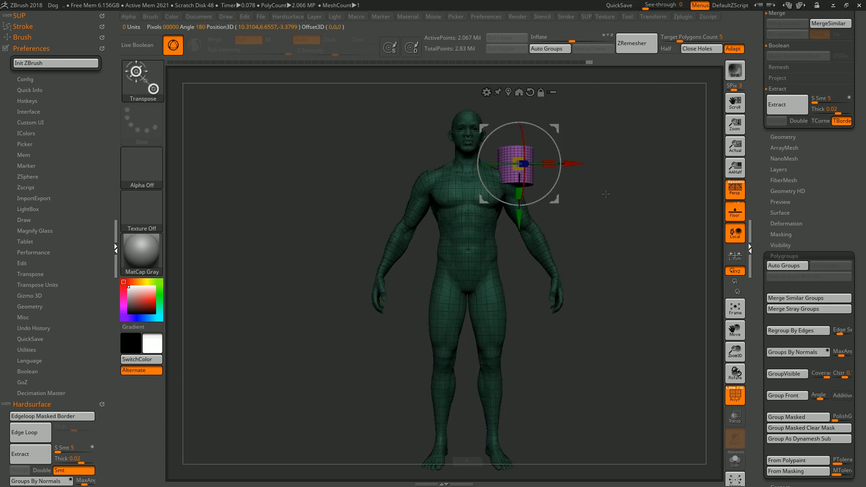
{"action": "left_click_drag", "start_coordinate": [538, 177], "coordinate": [586, 185]}
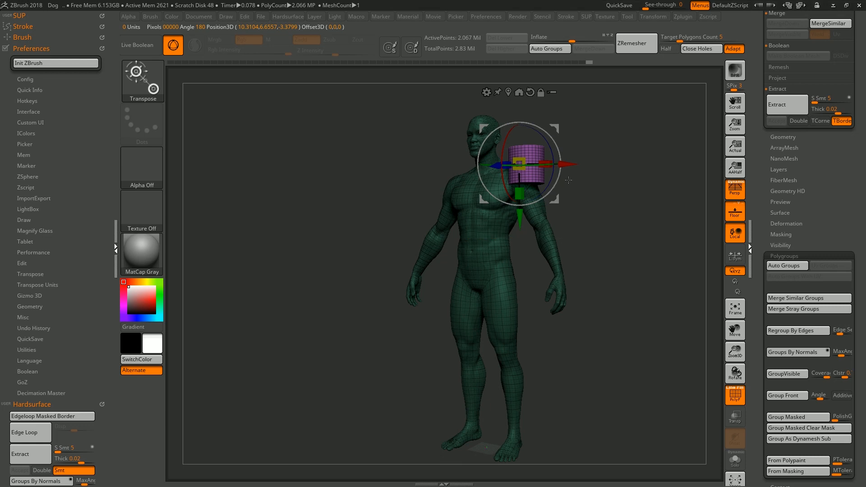
{"action": "key", "text": "q"}
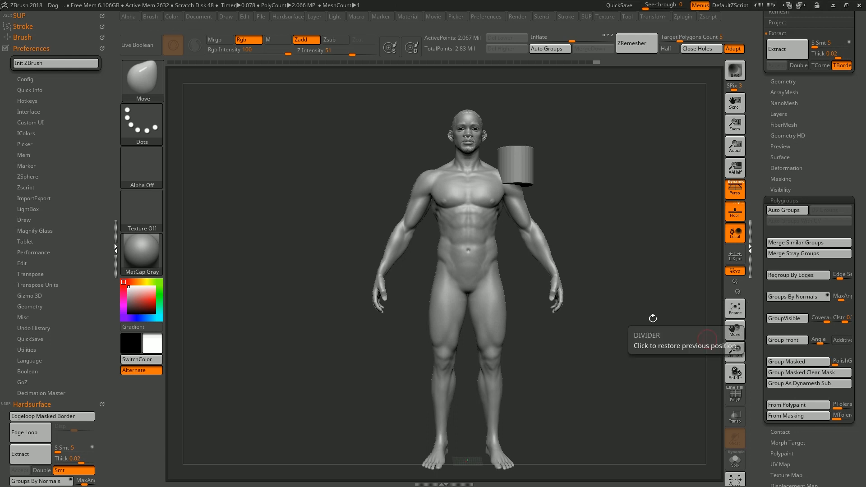
Mask a patch on the forearm and convert it into its own polygroup with the polyframe shown
{"action": "key", "text": "ctrl"}
{"action": "key", "text": "shift+f"}
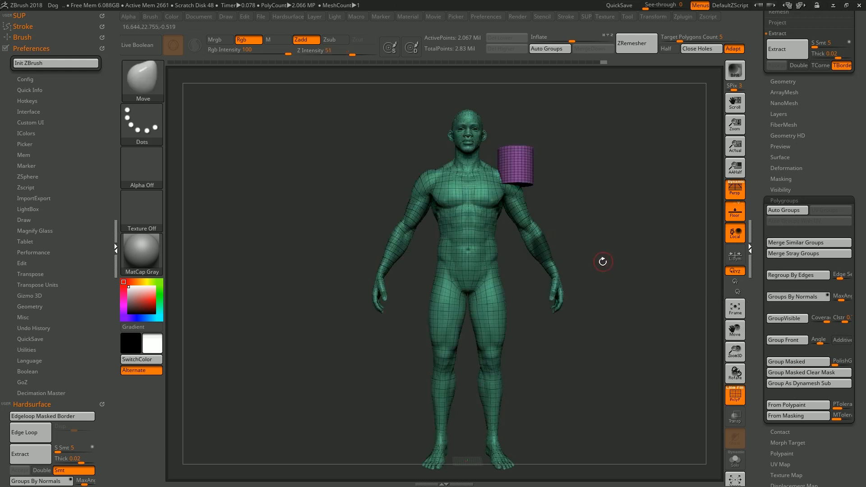
{"action": "left_click_drag", "start_coordinate": [601, 257], "coordinate": [553, 236]}
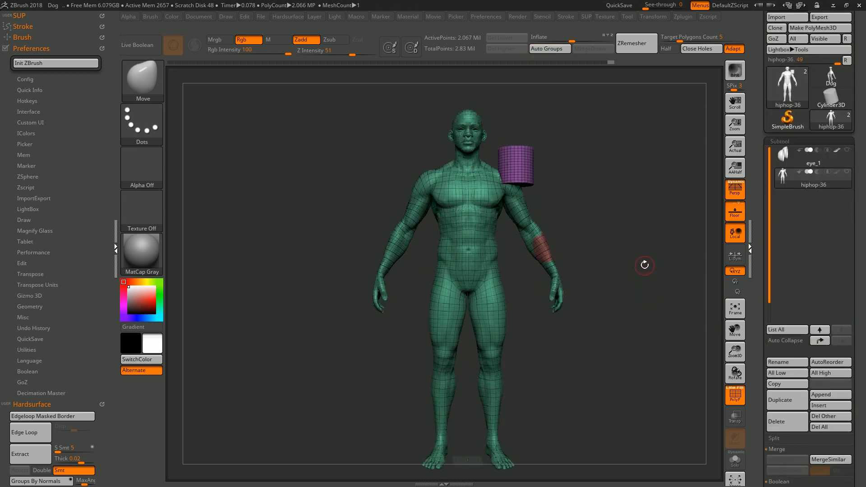
Isolate the cylinder polygroup by hiding the rest of the merged mesh, with the polyframe shown
{"action": "key", "text": "shift+f"}
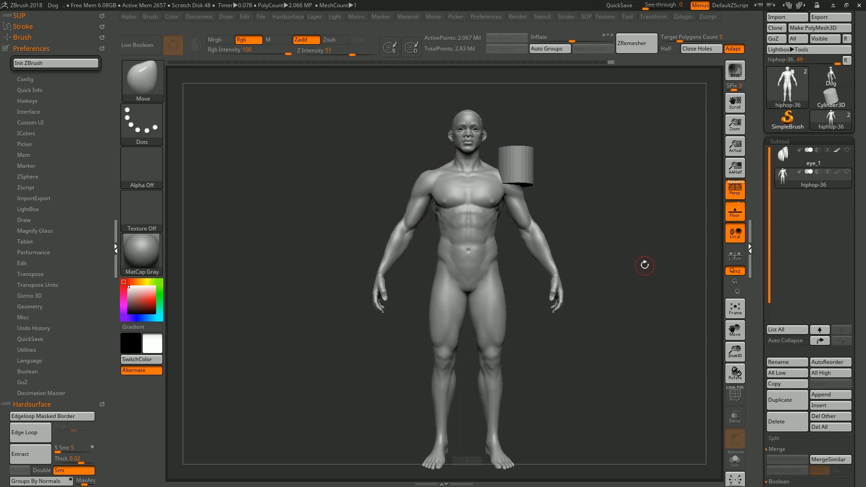
{"action": "key", "text": "shift+f"}
{"action": "left_click_drag", "start_coordinate": [644, 261], "coordinate": [638, 245], "text": "alt"}
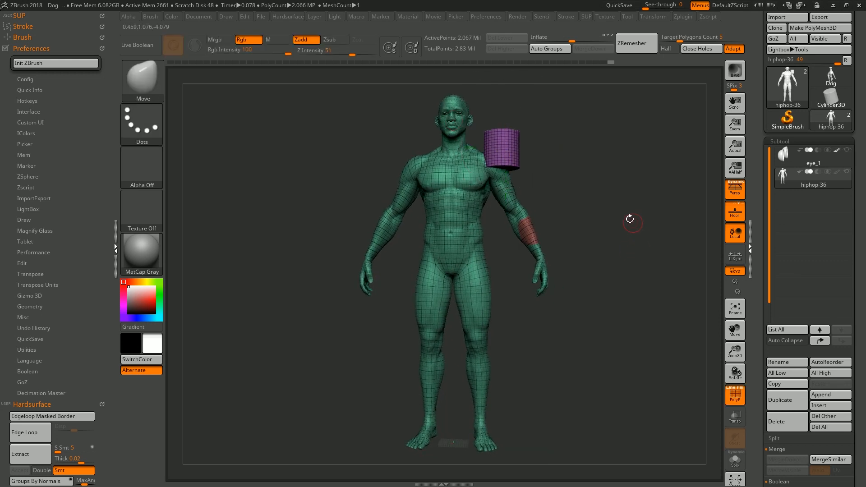
{"action": "key", "text": "ctrl+shift"}
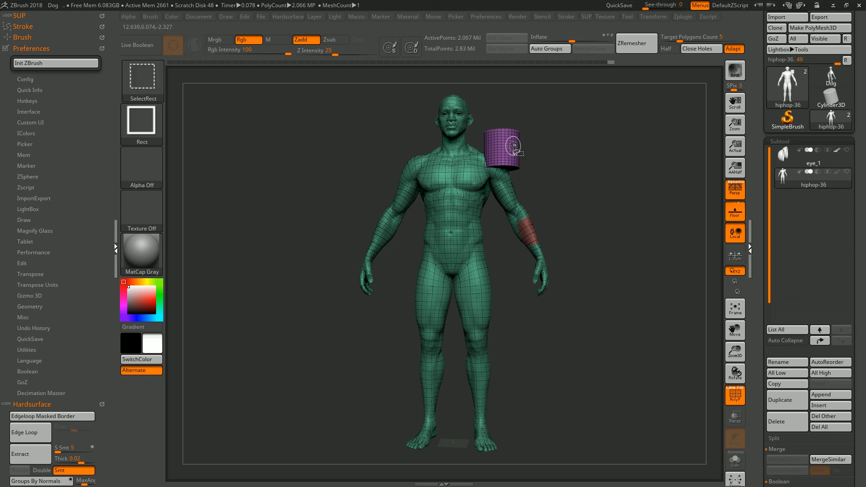
{"action": "left_click", "coordinate": [514, 146], "text": "ctrl+shift"}
{"action": "left_click_drag", "start_coordinate": [586, 195], "coordinate": [600, 227]}
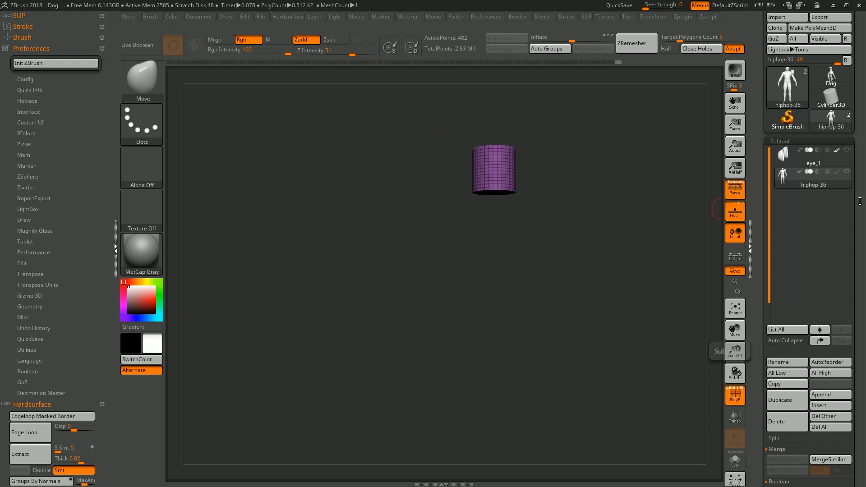
Expand the subtool's Split options and examine the Split Hidden command
{"action": "scroll", "coordinate": [859, 202], "scroll_direction": "down", "scroll_amount": 5}
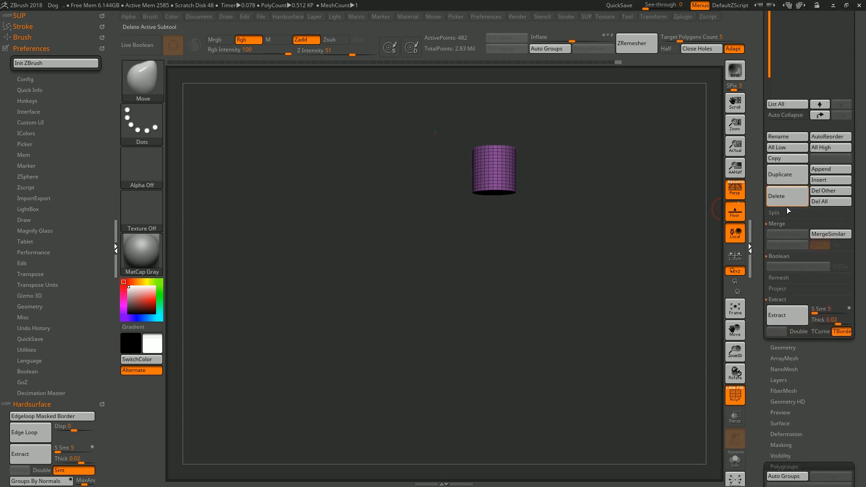
{"action": "left_click", "coordinate": [786, 211]}
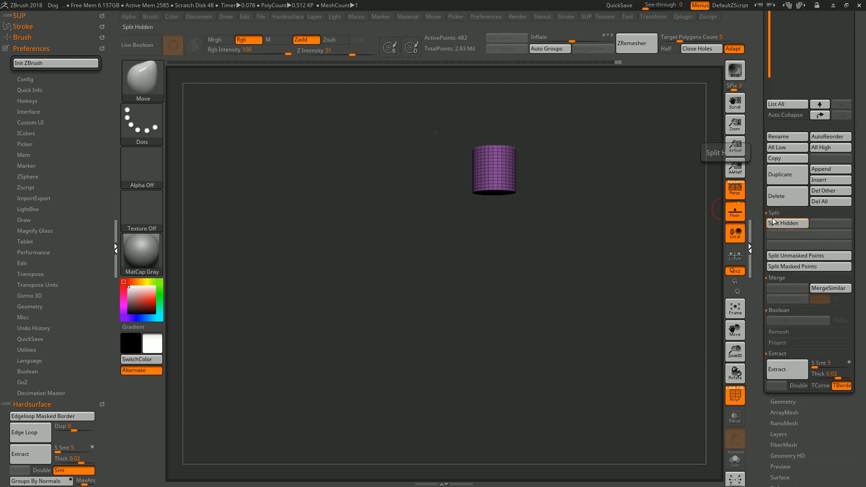
{"action": "left_click_drag", "start_coordinate": [862, 202], "coordinate": [862, 290]}
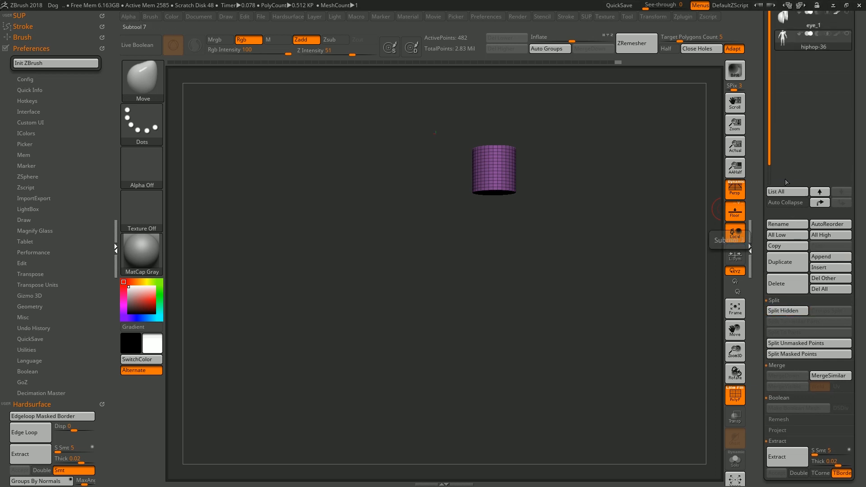
{"action": "scroll", "coordinate": [814, 154], "scroll_direction": "up", "scroll_amount": 5}
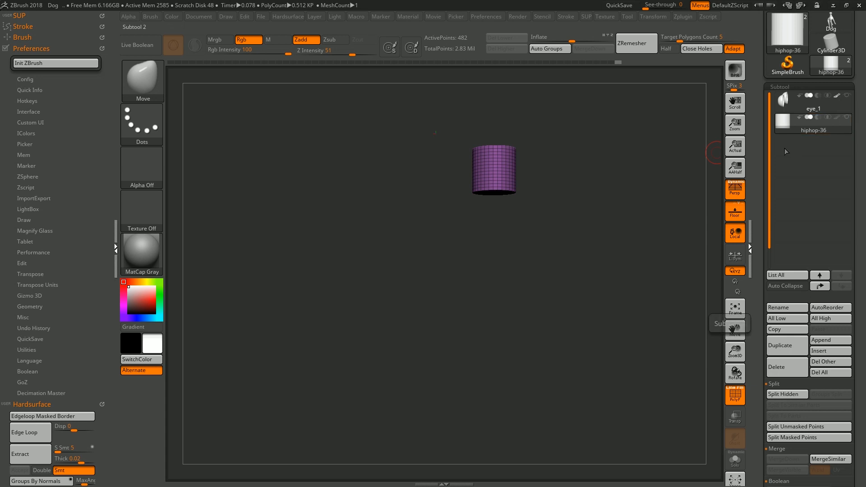
{"action": "left_click_drag", "start_coordinate": [858, 190], "coordinate": [863, 123]}
Open the Geometry settings and locate the Del Hidden command among the Modify Topology options
{"action": "left_click_drag", "start_coordinate": [857, 310], "coordinate": [858, 235]}
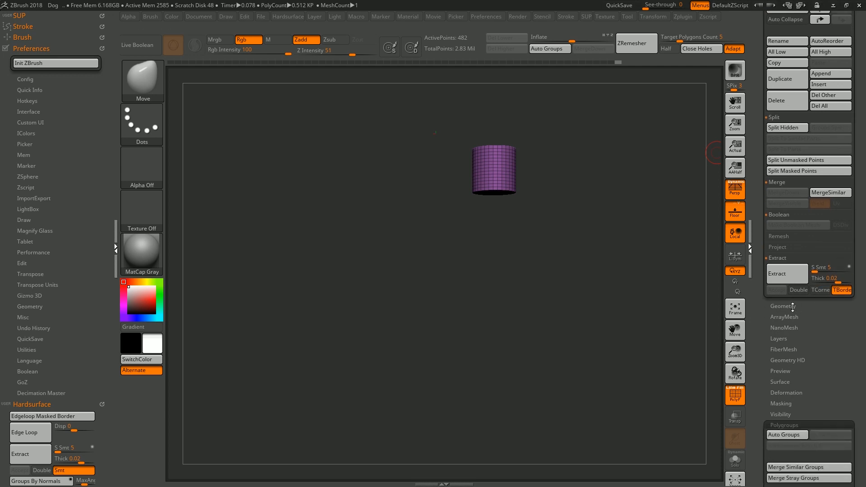
{"action": "left_click", "coordinate": [792, 307]}
{"action": "left_click_drag", "start_coordinate": [859, 292], "coordinate": [864, 200]}
{"action": "left_click_drag", "start_coordinate": [856, 260], "coordinate": [855, 201]}
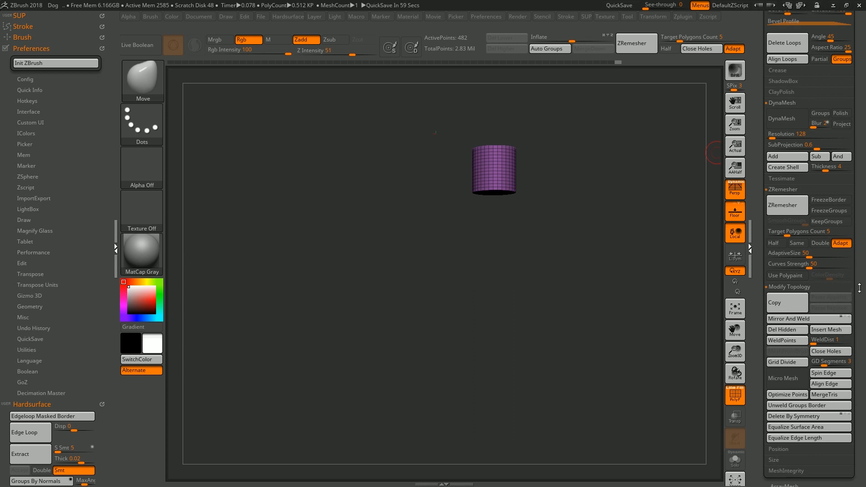
{"action": "left_click_drag", "start_coordinate": [859, 287], "coordinate": [859, 220]}
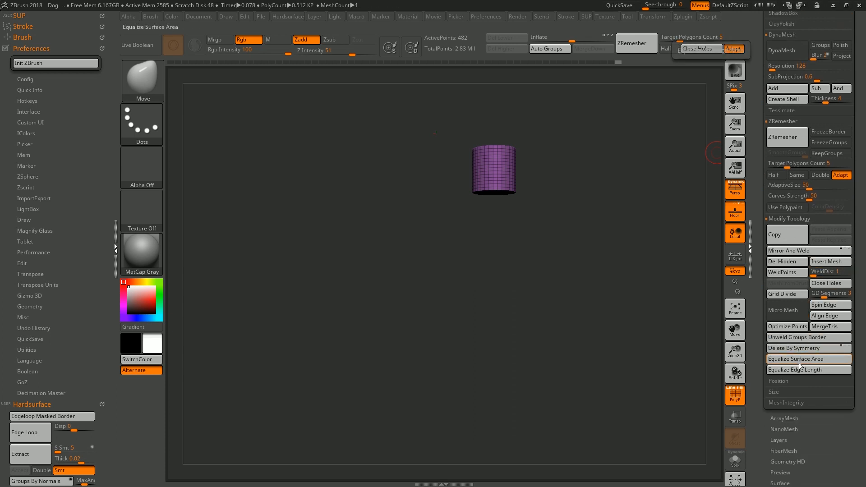
{"action": "left_click_drag", "start_coordinate": [827, 388], "coordinate": [827, 363]}
{"action": "left_click", "coordinate": [785, 237]}
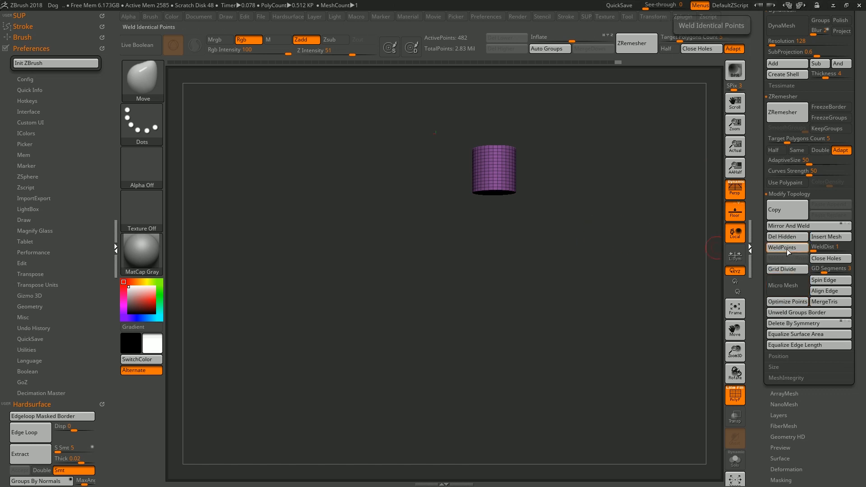
{"action": "left_click_drag", "start_coordinate": [859, 216], "coordinate": [859, 243]}
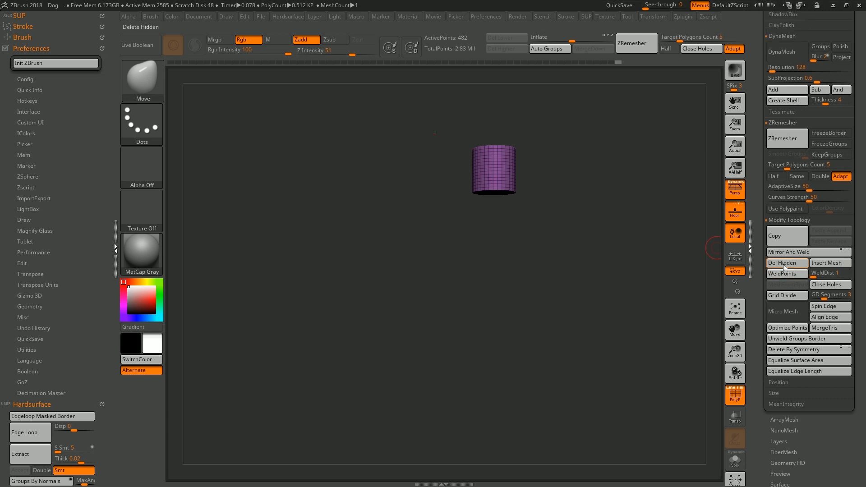
Examine the custom popup menu for its Split Hidden and Del Hidden commands
{"action": "left_click_drag", "start_coordinate": [605, 228], "coordinate": [599, 220]}
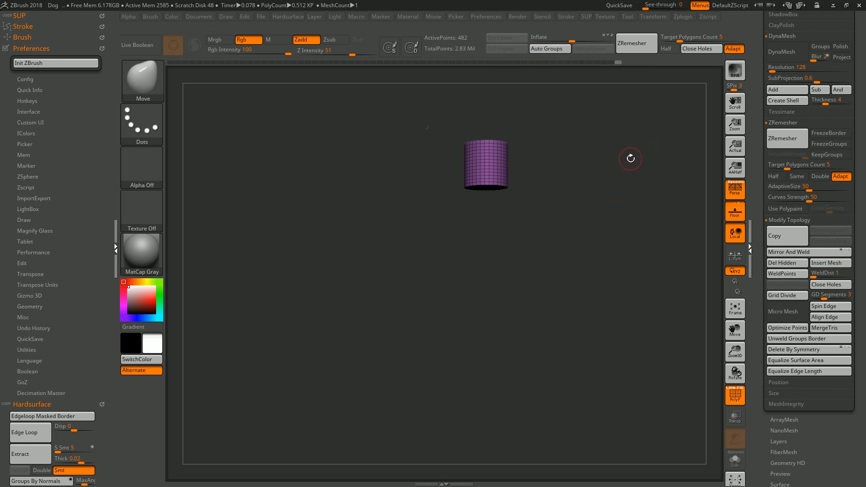
{"action": "key", "text": "1"}
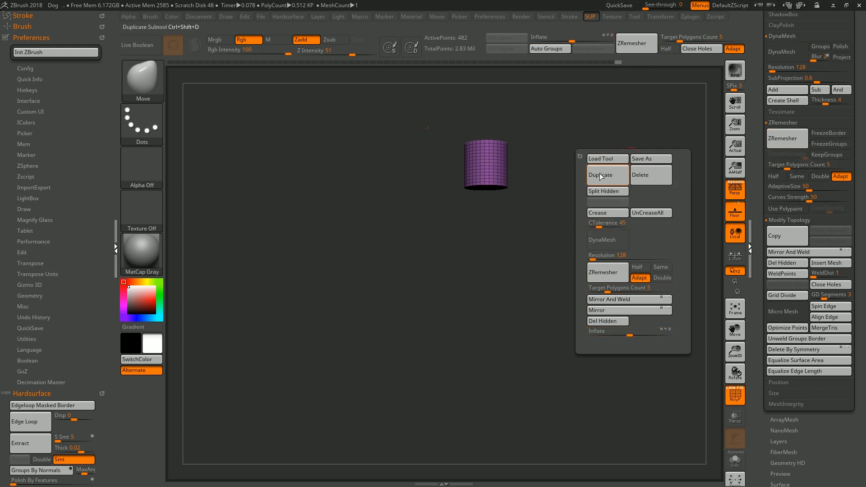
{"action": "left_click", "coordinate": [636, 178]}
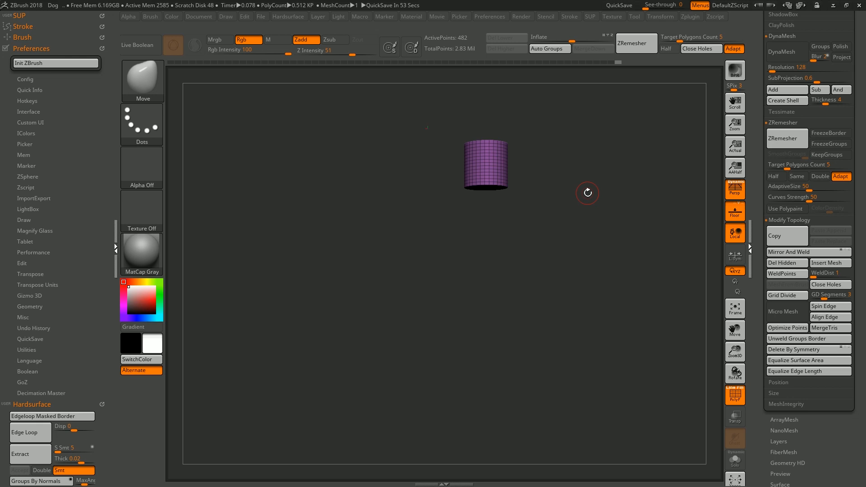
{"action": "key", "text": "h"}
{"action": "left_click_drag", "start_coordinate": [611, 129], "coordinate": [615, 149]}
Split the hidden body off from the visible cylinder into its own subtool with Split Hidden
{"action": "left_click_drag", "start_coordinate": [862, 189], "coordinate": [863, 279]}
{"action": "left_click_drag", "start_coordinate": [802, 148], "coordinate": [791, 331]}
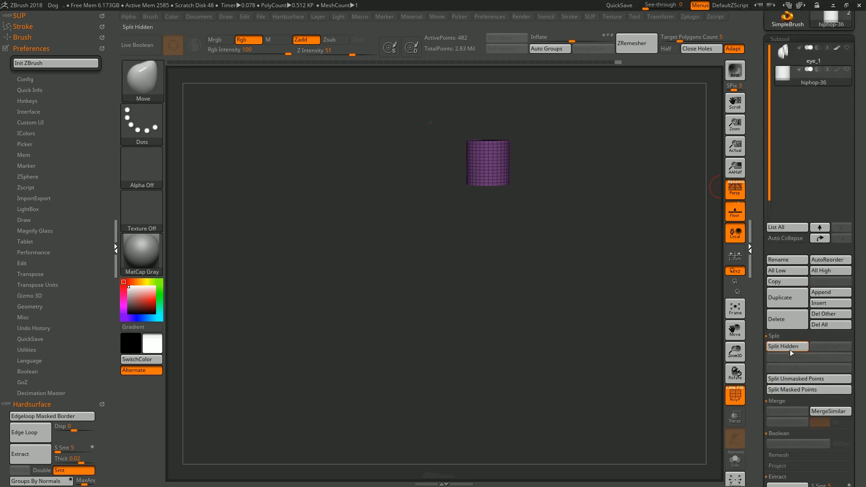
{"action": "left_click", "coordinate": [786, 346]}
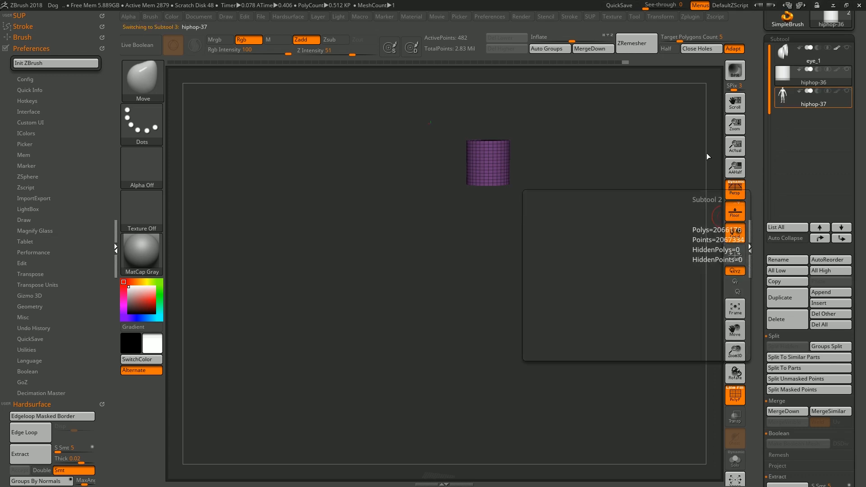
Select the split-off body subtool and turn on the visibility of the cylinder subtool
{"action": "left_click", "coordinate": [782, 106]}
{"action": "left_click_drag", "start_coordinate": [634, 198], "coordinate": [613, 213]}
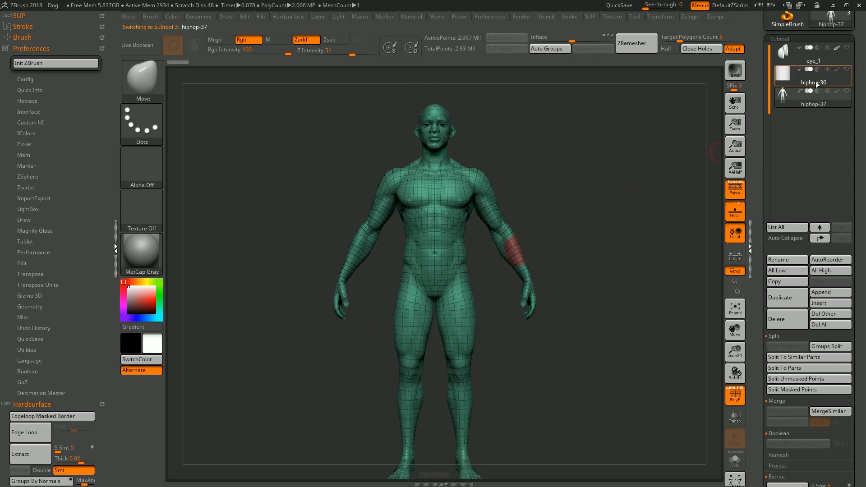
{"action": "left_click", "coordinate": [847, 70]}
{"action": "left_click_drag", "start_coordinate": [638, 145], "coordinate": [656, 145]}
{"action": "key", "text": "w"}
{"action": "key", "text": "q"}
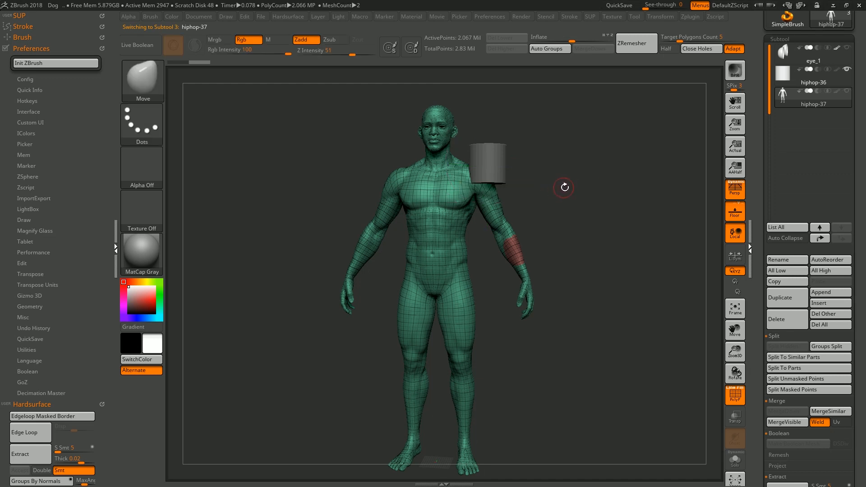
Hide the polyframe and inspect from below where the cylinder meets the character's shoulder
{"action": "key", "text": "shift+f"}
{"action": "key", "text": "s"}
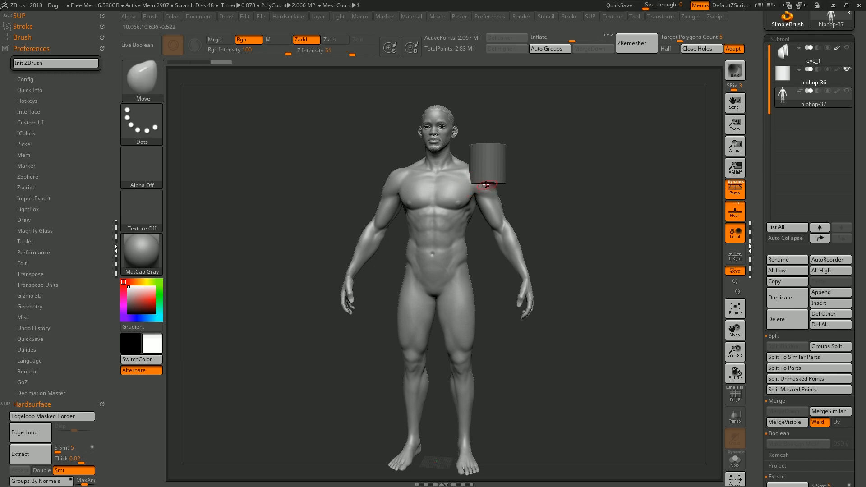
{"action": "left_click_drag", "start_coordinate": [596, 220], "coordinate": [591, 253]}
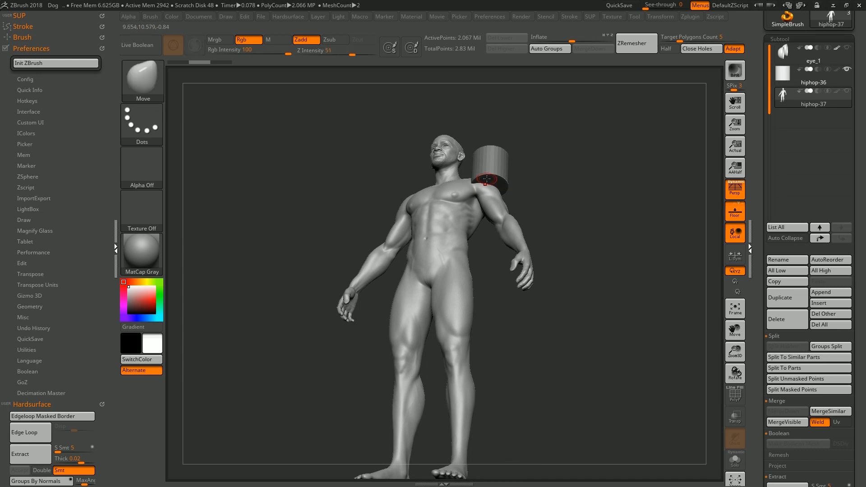
{"action": "left_click_drag", "start_coordinate": [559, 194], "coordinate": [569, 173], "text": "shift"}
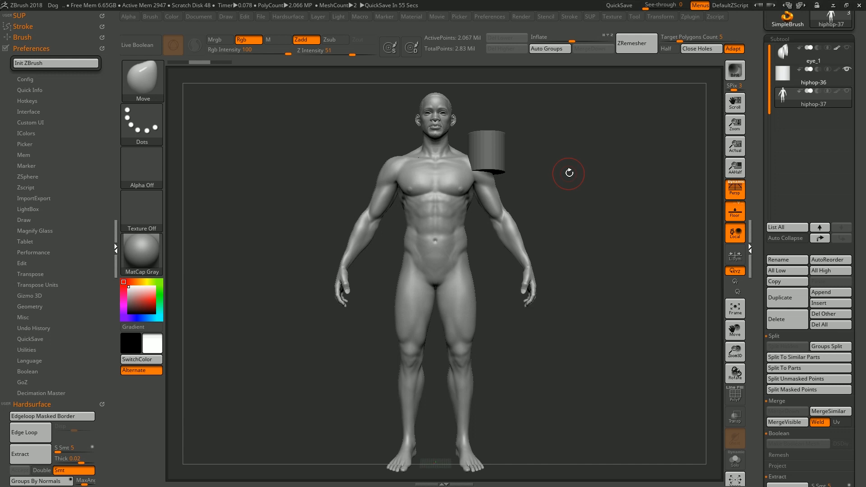
Select the cylinder subtool, frame it in the view and display its polyframe
{"action": "left_click", "coordinate": [491, 154], "text": "alt"}
{"action": "key", "text": "f"}
{"action": "key", "text": "shift+f"}
{"action": "left_click_drag", "start_coordinate": [657, 192], "coordinate": [597, 178], "text": "alt"}
{"action": "key", "text": "shift+f"}
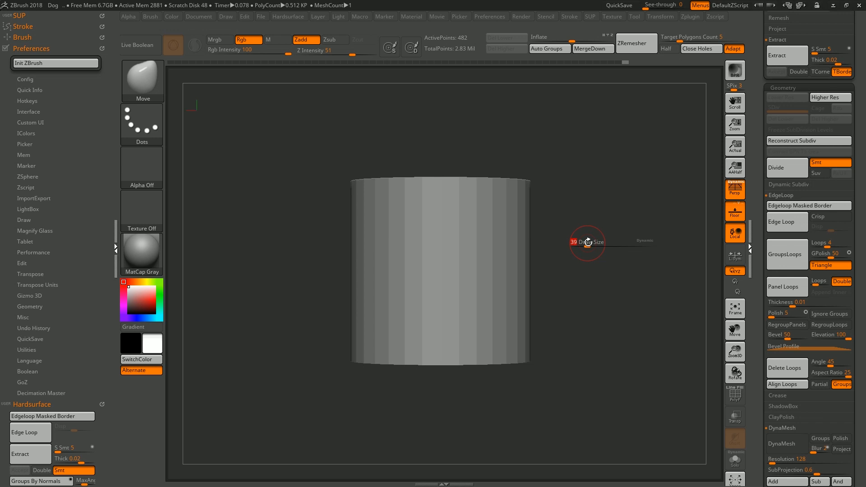
{"action": "key", "text": "shift+f"}
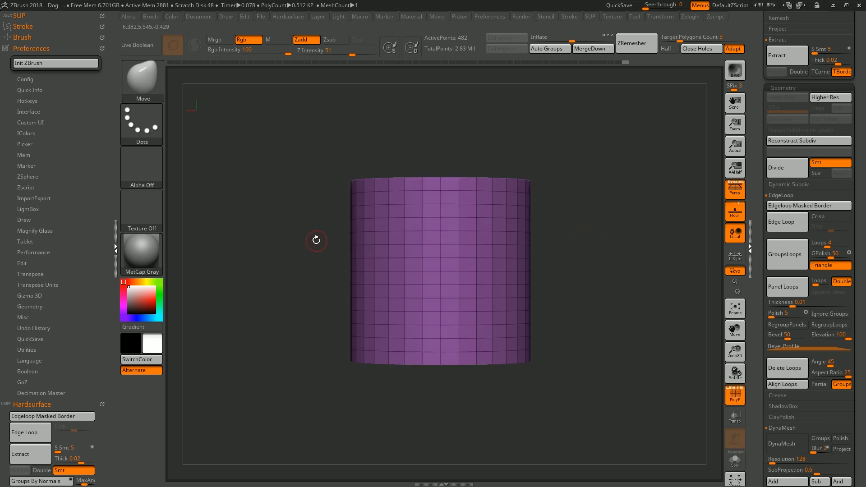
Mask a two-row horizontal band around the cylinder above its middle and convert it into its own polygroup
{"action": "mouse_move", "coordinate": [309, 236]}
{"action": "left_mouse_down", "text": "ctrl"}
{"action": "mouse_move", "coordinate": [428, 251]}
{"action": "mouse_move", "coordinate": [593, 254]}
{"action": "left_mouse_up", "text": "ctrl"}
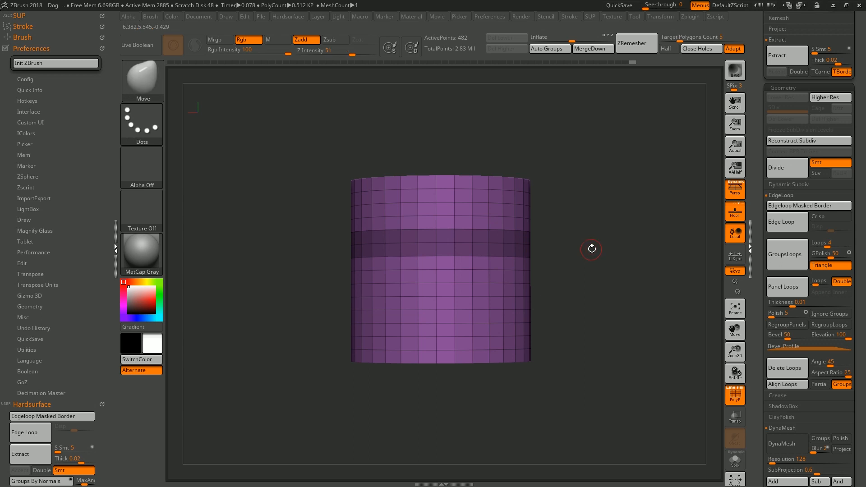
{"action": "key", "text": "ctrl+w"}
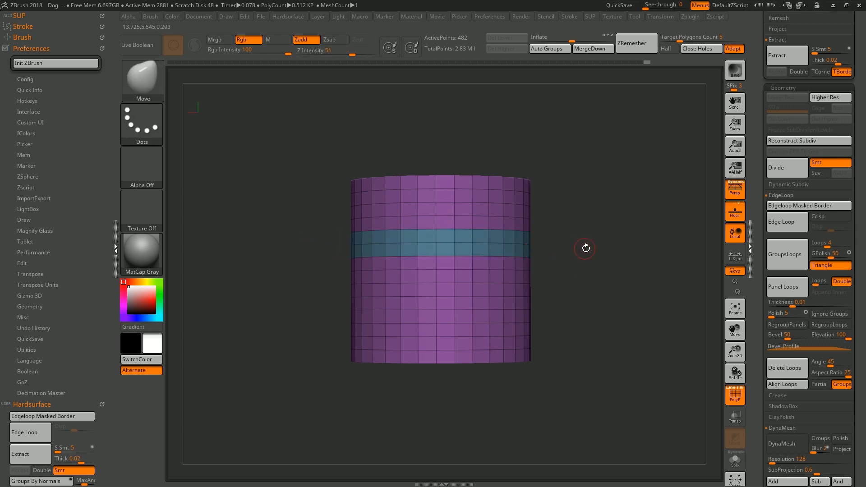
{"action": "left_click_drag", "start_coordinate": [602, 239], "coordinate": [598, 238]}
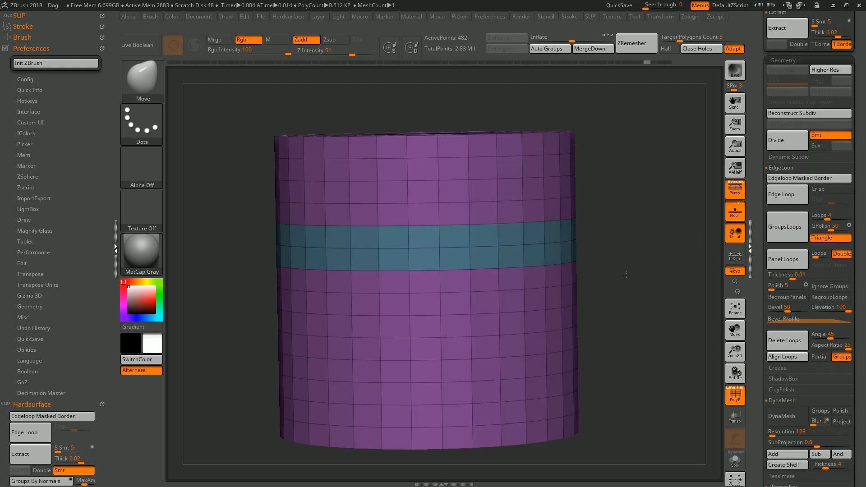
Switch to the move gizmo and use it to mask everything except the cylinder's band polygroup
{"action": "key", "text": "w"}
{"action": "left_click_drag", "start_coordinate": [628, 276], "coordinate": [567, 259]}
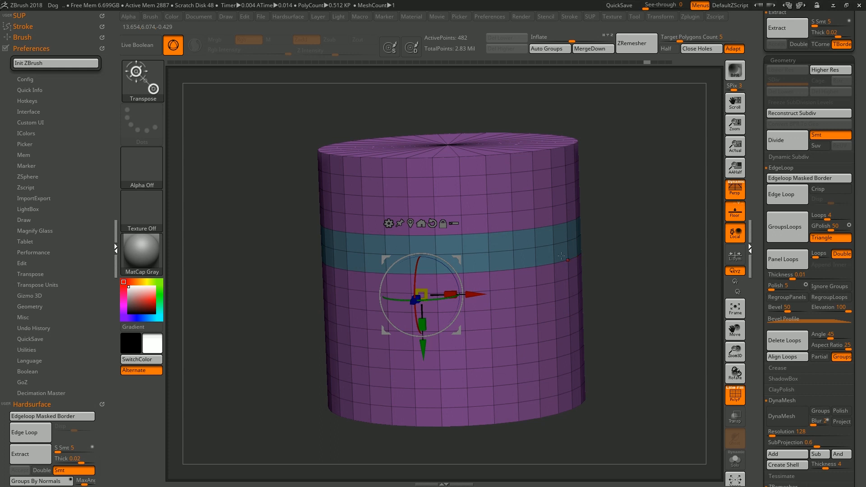
{"action": "left_click", "coordinate": [548, 247], "text": "ctrl"}
{"action": "left_click_drag", "start_coordinate": [659, 255], "coordinate": [621, 283]}
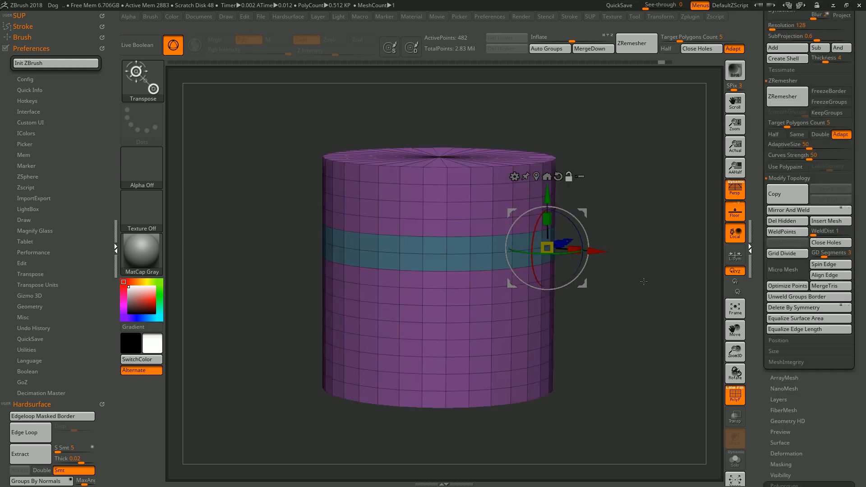
Subdivide the cylinder three times and show its polyframe
{"action": "key", "text": "ctrl"}
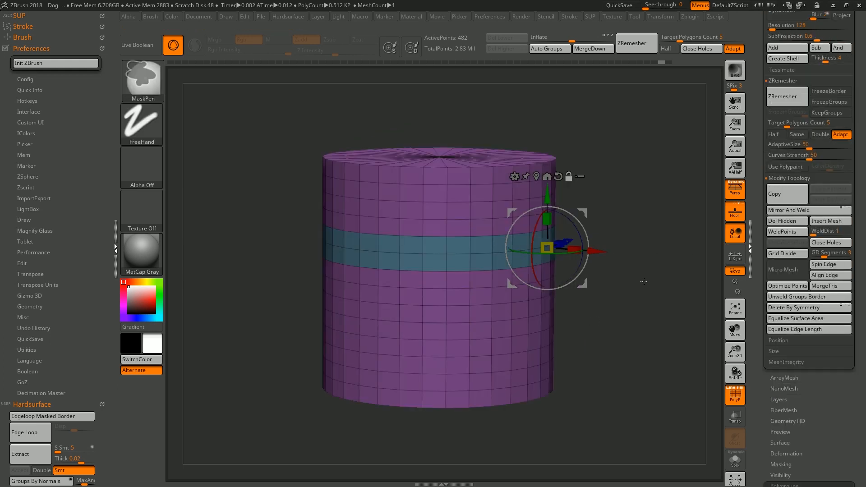
{"action": "key", "text": "shift+f"}
{"action": "key", "text": "ctrl+d"}
{"action": "key", "text": "ctrl+d"}
{"action": "key", "text": "ctrl+d"}
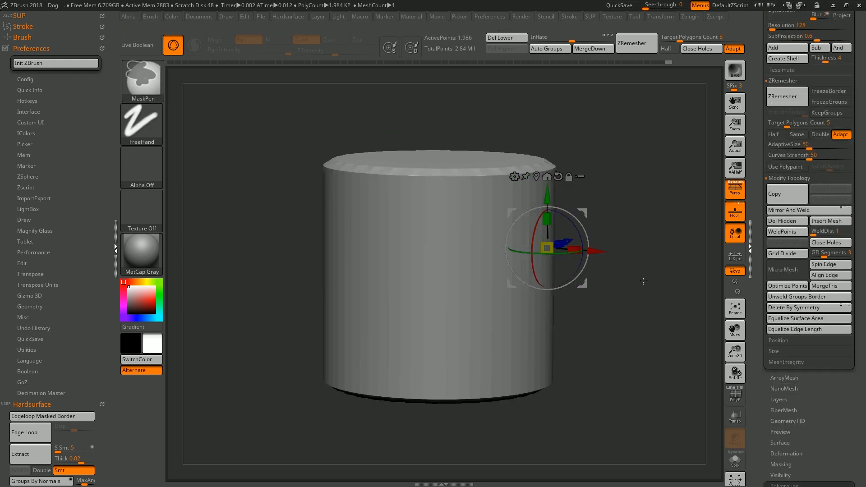
{"action": "key", "text": "shift+f"}
{"action": "key", "text": "shift+f"}
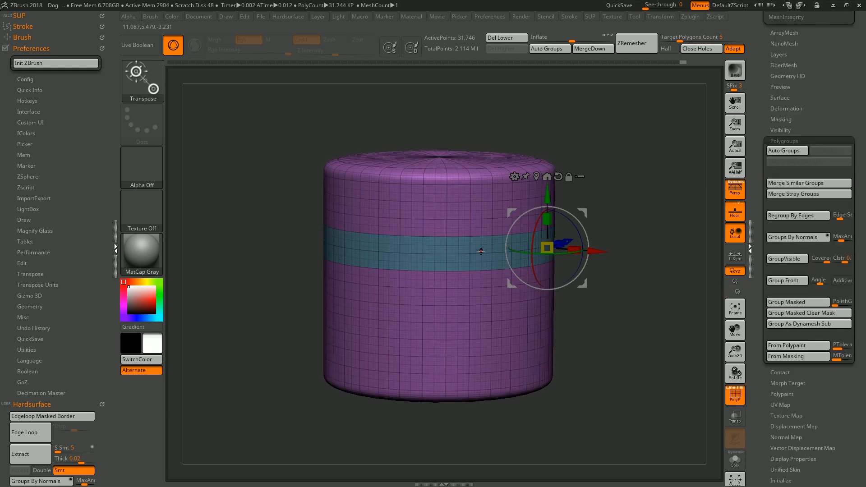
Mask the subdivided cylinder except for the band polygroup and hide the polyframe
{"action": "left_click", "coordinate": [476, 251], "text": "ctrl"}
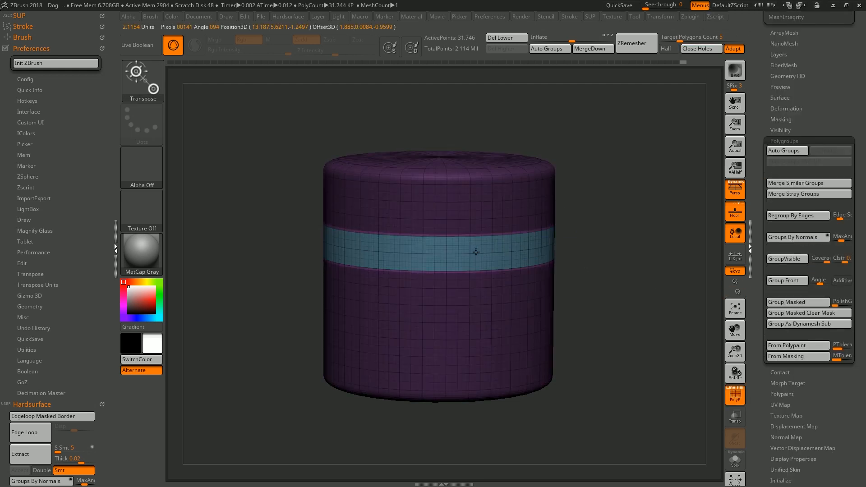
{"action": "key", "text": "shift+f"}
{"action": "scroll", "coordinate": [818, 317], "scroll_direction": "down", "scroll_amount": 5}
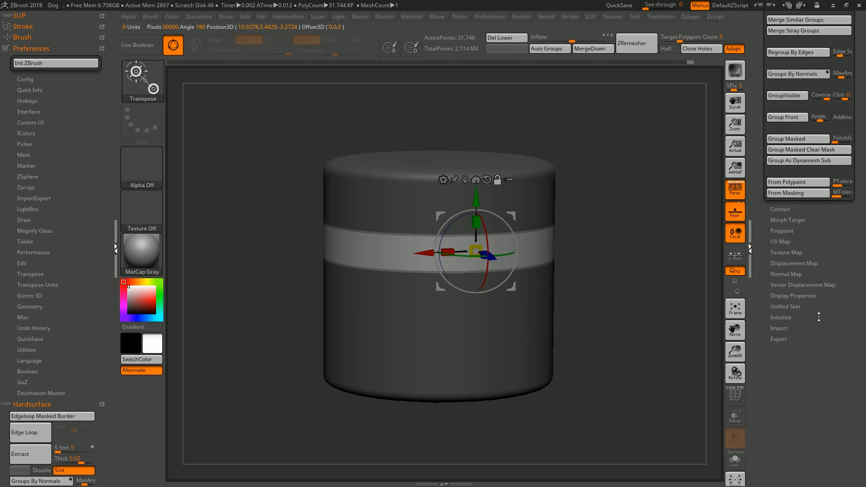
Inflate the cylinder's unmasked band outward with the Inflate deformation, return to Draw mode and show the polyframe
{"action": "scroll", "coordinate": [839, 272], "scroll_direction": "up", "scroll_amount": 8}
{"action": "scroll", "coordinate": [835, 246], "scroll_direction": "up", "scroll_amount": 1}
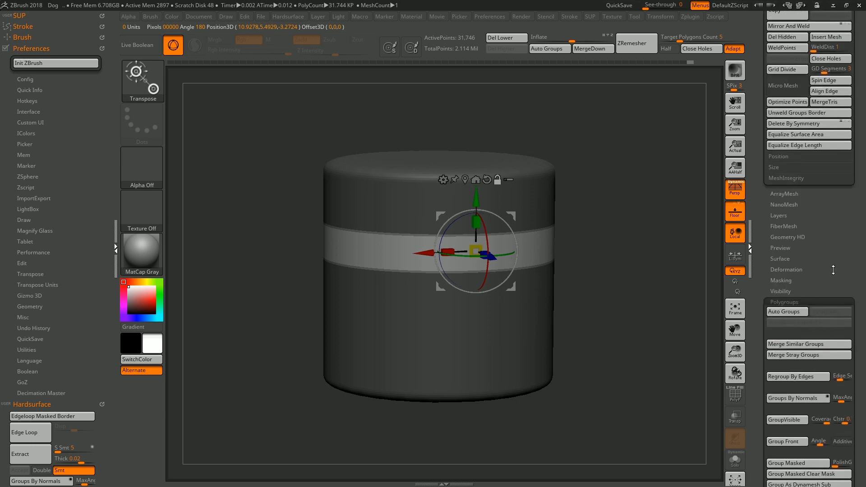
{"action": "left_click", "coordinate": [799, 269]}
{"action": "left_click_drag", "start_coordinate": [836, 290], "coordinate": [847, 121]}
{"action": "left_click_drag", "start_coordinate": [813, 372], "coordinate": [837, 373]}
{"action": "key", "text": "q"}
{"action": "mouse_move", "coordinate": [638, 280]}
{"action": "left_mouse_down"}
{"action": "mouse_move", "coordinate": [632, 290]}
{"action": "mouse_move", "coordinate": [622, 271]}
{"action": "mouse_move", "coordinate": [638, 286]}
{"action": "mouse_move", "coordinate": [634, 273]}
{"action": "left_mouse_up"}
{"action": "key", "text": "shift+f"}
{"action": "key", "text": "shift+f"}
{"action": "key", "text": "shift+f"}
{"action": "key", "text": "shift+f"}
{"action": "key", "text": "shift+f"}
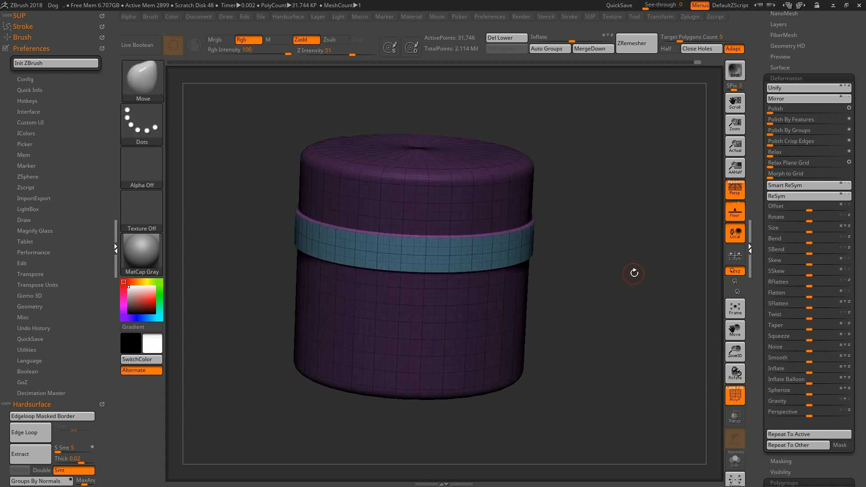
Try Polish By Features on the raised band and undo it
{"action": "left_click_drag", "start_coordinate": [774, 122], "coordinate": [812, 124]}
{"action": "key", "text": "ctrl+z"}
{"action": "key", "text": "ctrl"}
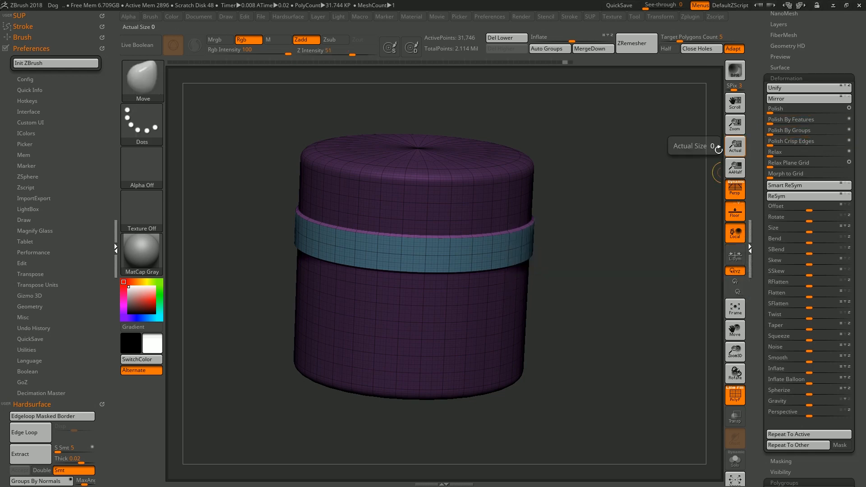
Inspect the raised band up close without the polyframe and clear the cylinder's mask
{"action": "key", "text": "shift+f"}
{"action": "left_click_drag", "start_coordinate": [636, 190], "coordinate": [567, 202]}
{"action": "key", "text": "shift+f"}
{"action": "key", "text": "shift+f"}
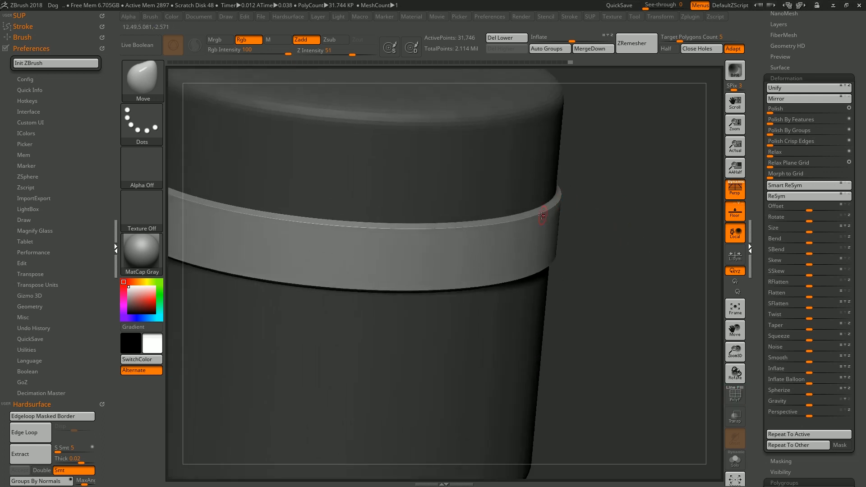
{"action": "left_click_drag", "start_coordinate": [649, 234], "coordinate": [541, 242]}
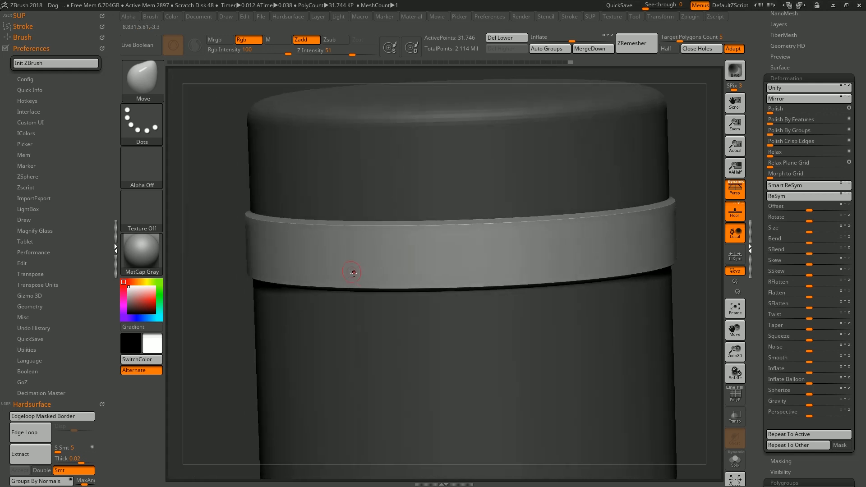
{"action": "left_click_drag", "start_coordinate": [685, 301], "coordinate": [620, 272], "text": "alt"}
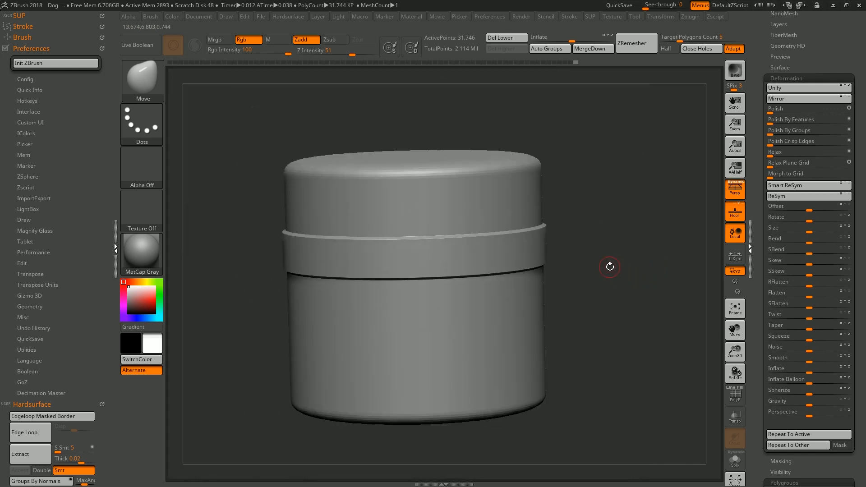
Mask a narrow horizontal strip around the cylinder just below the raised band
{"action": "key", "text": "h"}
{"action": "left_click", "coordinate": [608, 268]}
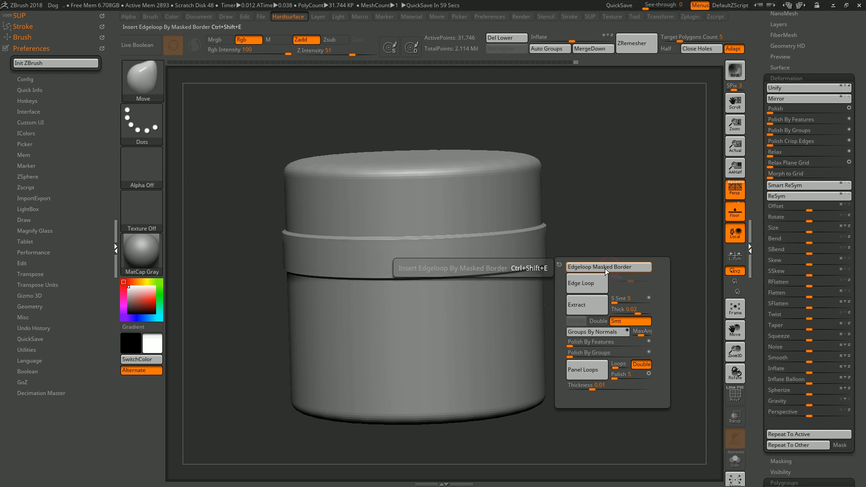
{"action": "left_click_drag", "start_coordinate": [627, 237], "coordinate": [628, 218]}
{"action": "key", "text": "shift+f"}
{"action": "key", "text": "shift+f"}
{"action": "left_click_drag", "start_coordinate": [613, 255], "coordinate": [638, 240], "text": "shift"}
{"action": "left_click_drag", "start_coordinate": [255, 294], "coordinate": [661, 191], "text": "ctrl+shift"}
{"action": "key", "text": "shift+f"}
{"action": "key", "text": "shift+f"}
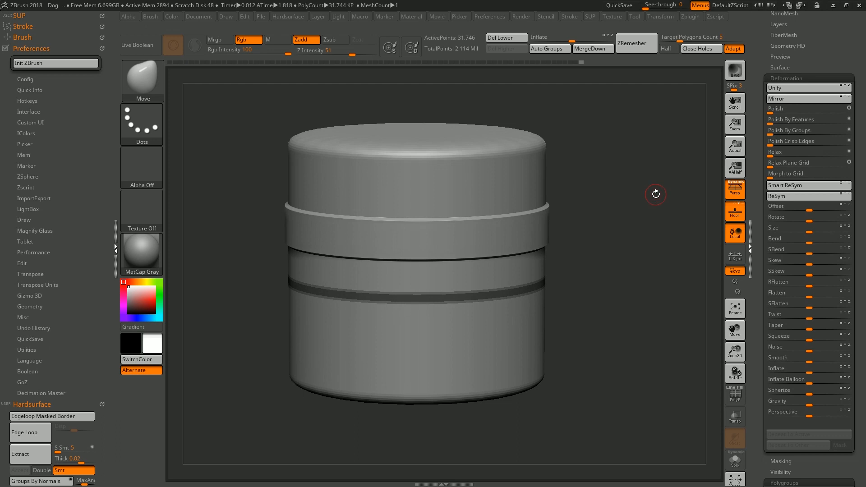
Delete the lower subdivision levels and insert an edge loop along the border of the masked strip
{"action": "left_click", "coordinate": [521, 37]}
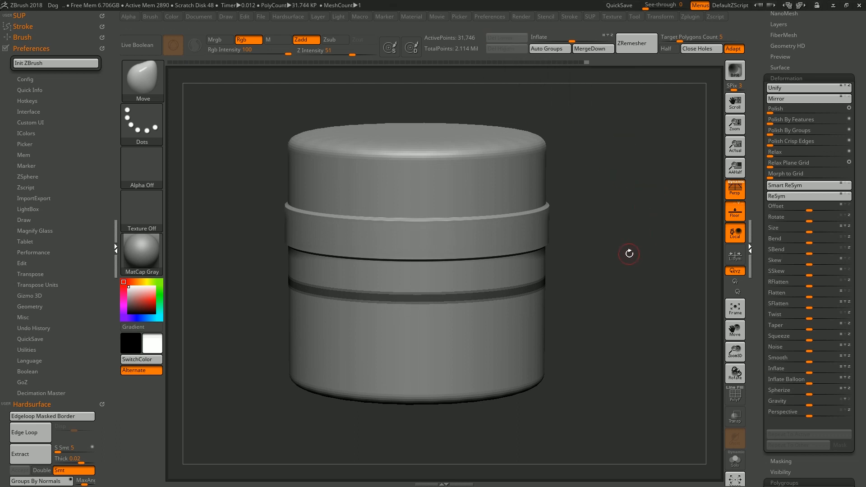
{"action": "key", "text": "h"}
{"action": "left_click", "coordinate": [636, 254]}
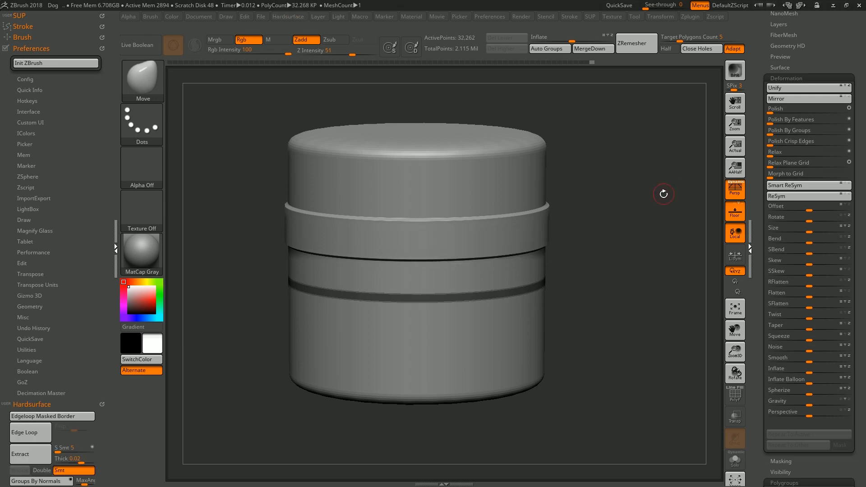
Clear the strip's mask and show the cylinder's polyframe
{"action": "key", "text": "shift+f"}
{"action": "left_click_drag", "start_coordinate": [644, 248], "coordinate": [656, 271], "text": "alt"}
{"action": "left_click_drag", "start_coordinate": [659, 293], "coordinate": [525, 286], "text": "ctrl"}
{"action": "key", "text": "shift+f"}
{"action": "key", "text": "shift+f"}
{"action": "key", "text": "shift+f"}
{"action": "key", "text": "shift+f"}
{"action": "mouse_move", "coordinate": [638, 294]}
{"action": "left_mouse_down"}
{"action": "mouse_move", "coordinate": [649, 301]}
{"action": "mouse_move", "coordinate": [591, 249]}
{"action": "left_mouse_up"}
Paint a freehand diagonal mask across the narrow strip and insert an edge loop along its masked border
{"action": "mouse_move", "coordinate": [452, 230]}
{"action": "left_mouse_down", "text": "ctrl"}
{"action": "mouse_move", "coordinate": [374, 311]}
{"action": "mouse_move", "coordinate": [375, 325]}
{"action": "mouse_move", "coordinate": [447, 255]}
{"action": "left_mouse_up", "text": "ctrl"}
{"action": "left_click_drag", "start_coordinate": [586, 254], "coordinate": [621, 245], "text": "alt"}
{"action": "key", "text": "h"}
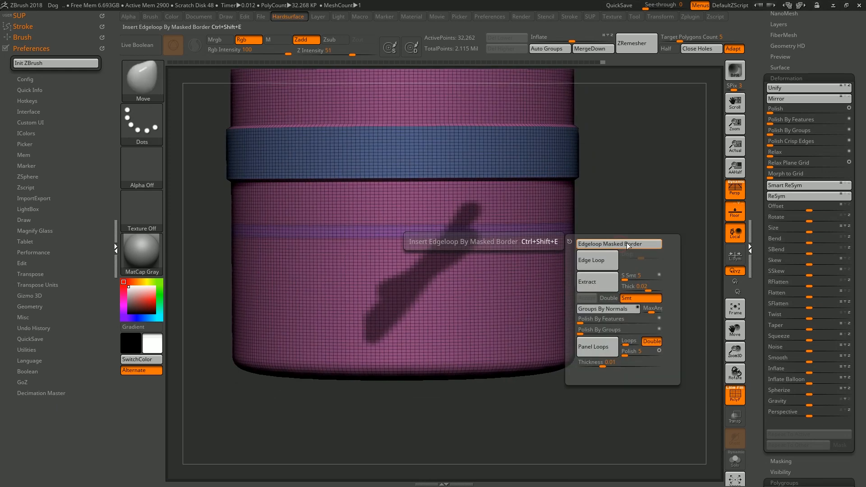
{"action": "left_click_drag", "start_coordinate": [858, 144], "coordinate": [858, 352]}
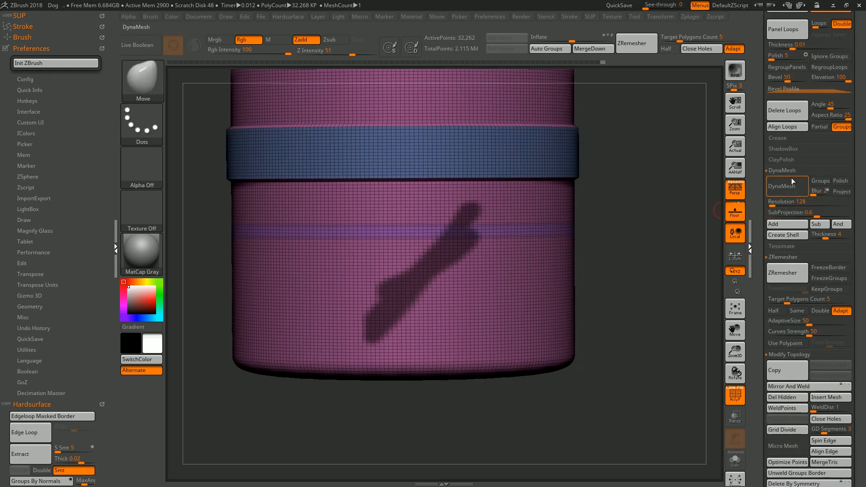
{"action": "scroll", "coordinate": [787, 158], "scroll_direction": "up", "scroll_amount": 5}
{"action": "left_click", "coordinate": [783, 140]}
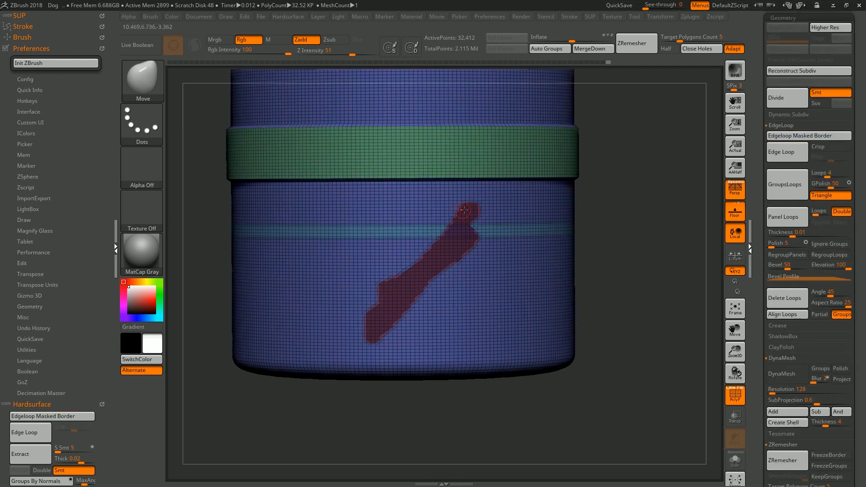
Convert the masked diagonal stroke into its own polygroup and check it with the polyframe on and off
{"action": "key", "text": "ctrl+w"}
{"action": "key", "text": "shift+f"}
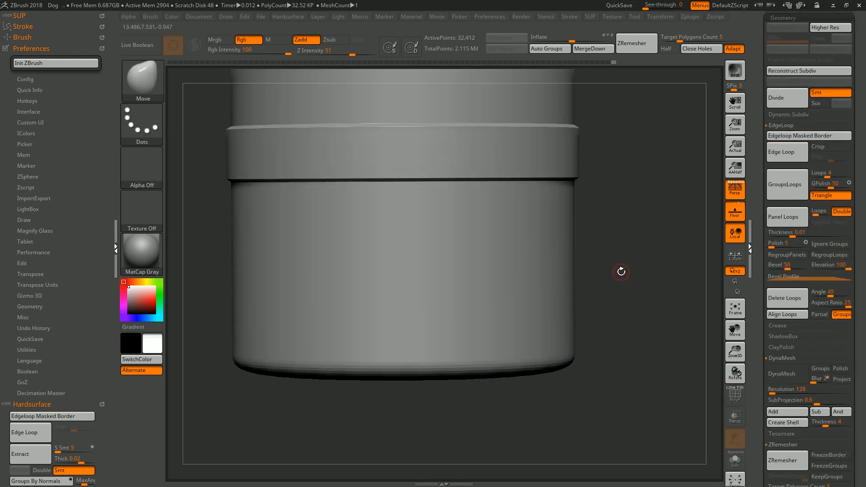
{"action": "key", "text": "shift+f"}
{"action": "left_click_drag", "start_coordinate": [620, 271], "coordinate": [577, 263]}
{"action": "left_click_drag", "start_coordinate": [469, 383], "coordinate": [505, 400]}
{"action": "key", "text": "shift+f"}
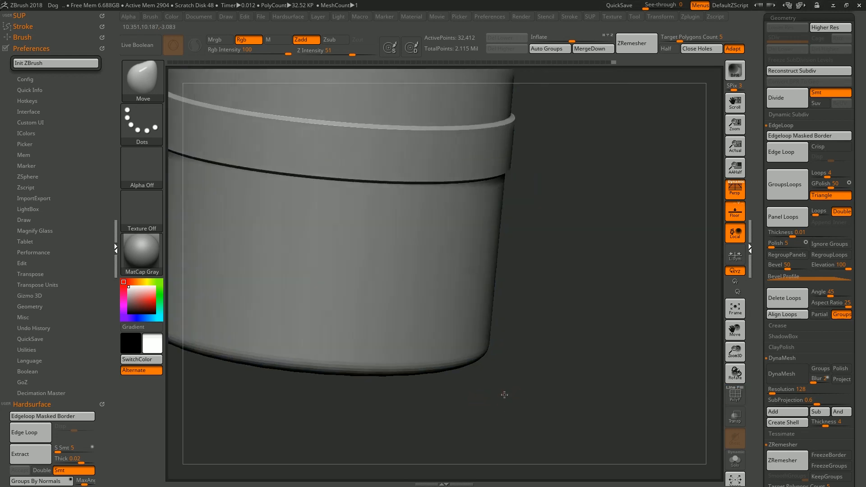
{"action": "key", "text": "shift+f"}
Use the move gizmo to mask everything except the diagonal stroke's polygroup and hide the polyframe
{"action": "key", "text": "w"}
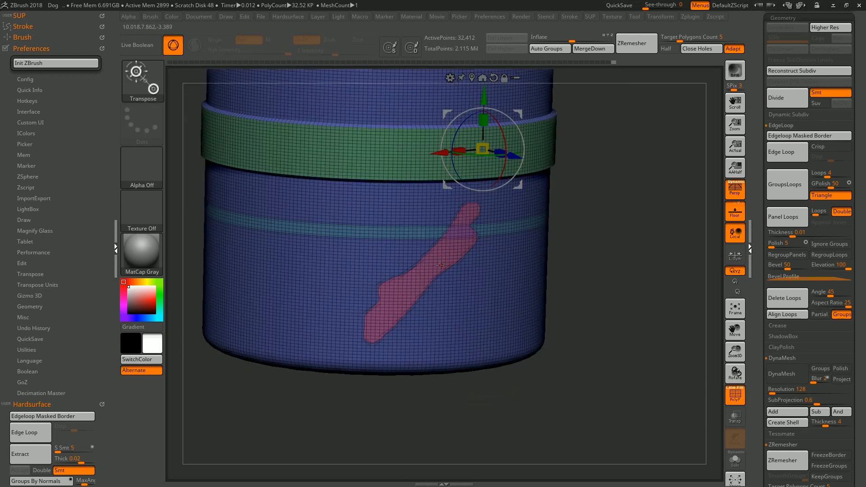
{"action": "left_click", "coordinate": [445, 263], "text": "ctrl"}
{"action": "left_click_drag", "start_coordinate": [569, 276], "coordinate": [600, 280]}
{"action": "key", "text": "shift+f"}
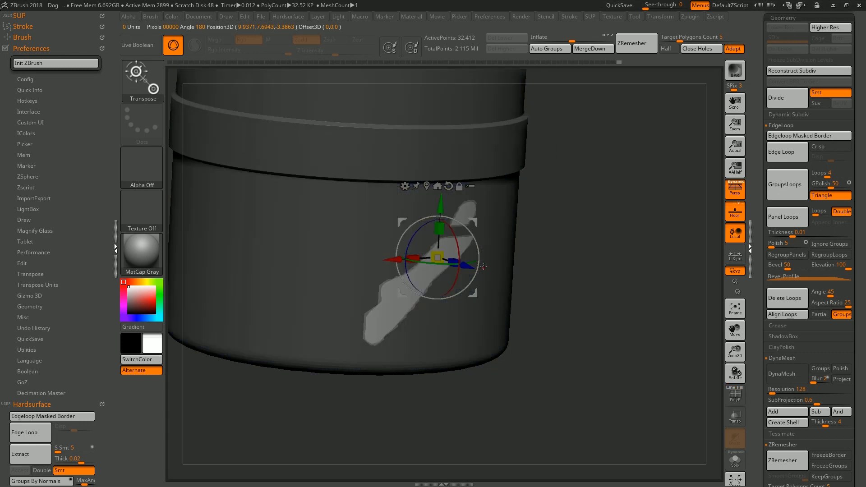
Try pulling the unmasked diagonal stroke outward with the move gizmo and undo the move
{"action": "left_click_drag", "start_coordinate": [472, 269], "coordinate": [484, 272]}
{"action": "key", "text": "q"}
{"action": "left_click_drag", "start_coordinate": [618, 291], "coordinate": [582, 296]}
{"action": "left_click_drag", "start_coordinate": [650, 279], "coordinate": [602, 283]}
{"action": "left_click_drag", "start_coordinate": [328, 330], "coordinate": [499, 333]}
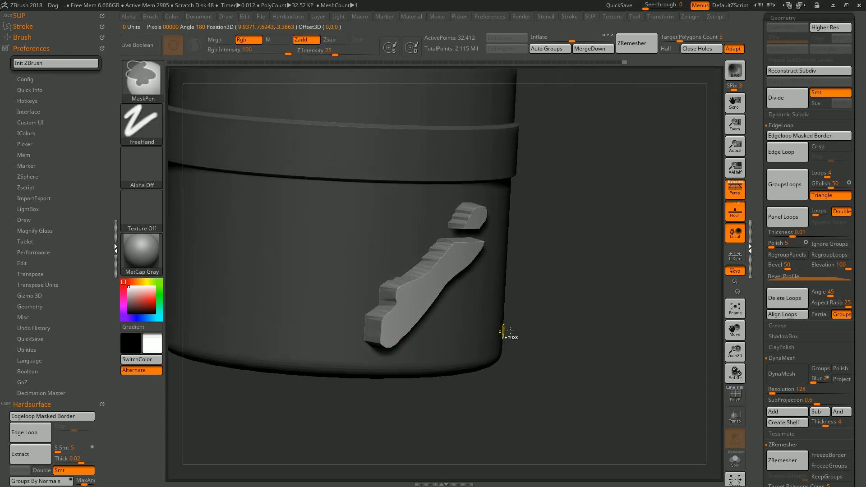
{"action": "key", "text": "ctrl+z"}
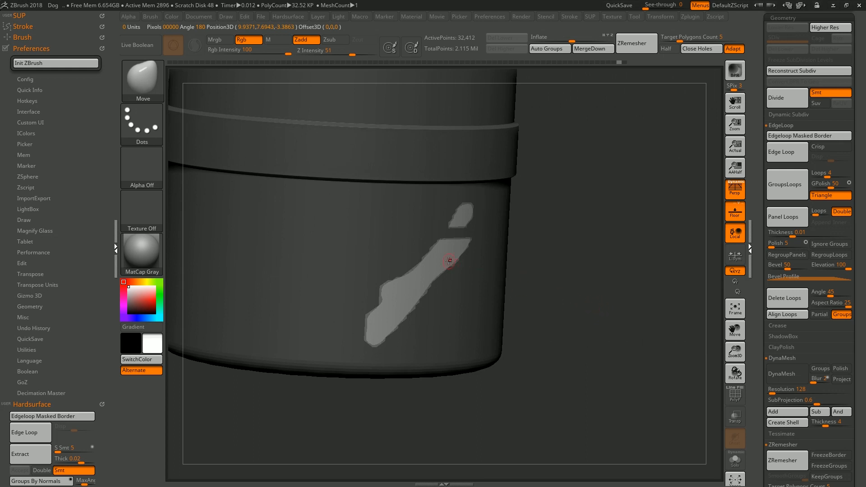
Isolate the diagonal stroke's polygroup and frame it in the view
{"action": "key", "text": "ctrl+shift"}
{"action": "left_click", "coordinate": [444, 255], "text": "ctrl+shift"}
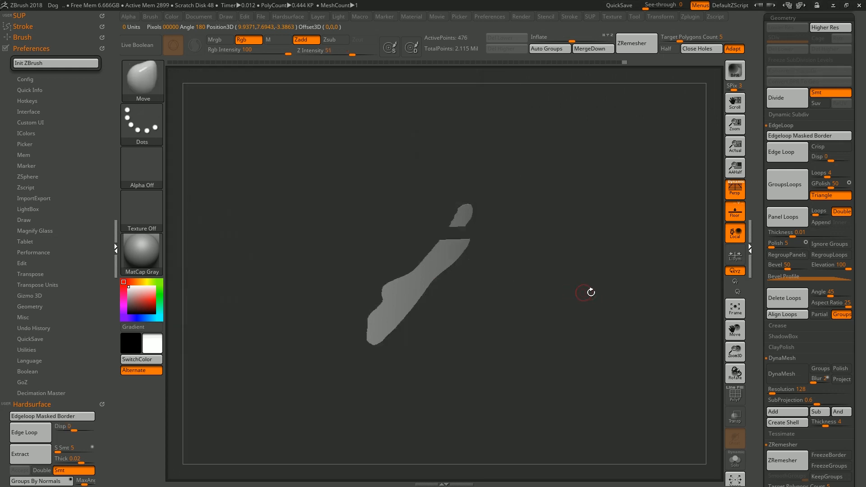
{"action": "key", "text": "f"}
Try Panel Loops on the isolated stroke with a thickness of 0.01 and undo it
{"action": "left_click", "coordinate": [788, 221]}
{"action": "left_click_drag", "start_coordinate": [623, 238], "coordinate": [643, 212]}
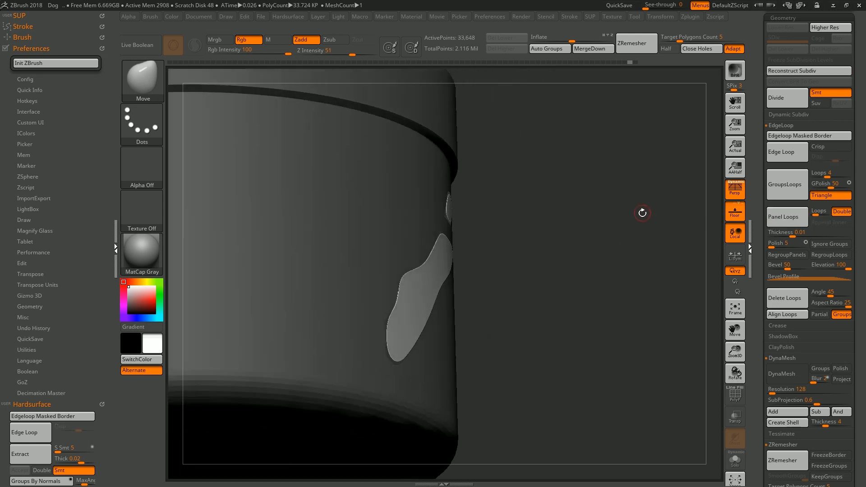
{"action": "key", "text": "shift+f"}
{"action": "left_click_drag", "start_coordinate": [540, 291], "coordinate": [568, 292]}
{"action": "key", "text": "shift+f"}
{"action": "key", "text": "ctrl+z"}
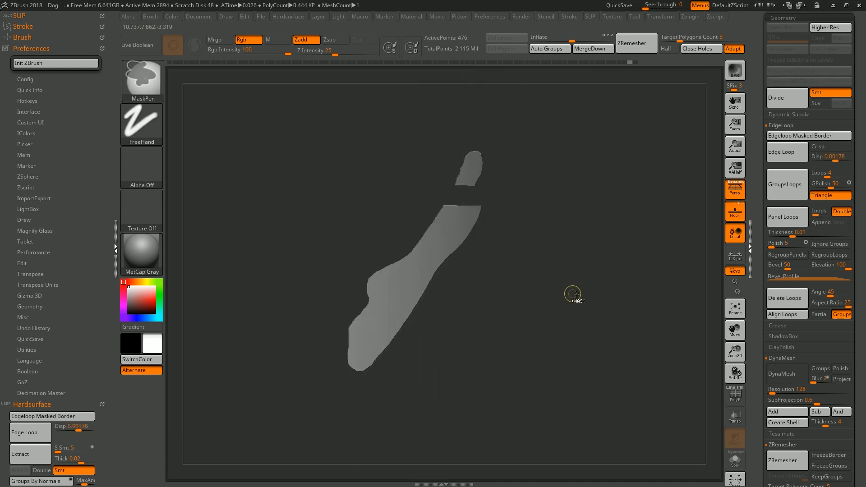
Insert panel loops around the isolated stroke with a thickness of 0.1093, then clear the mask on the cylinder
{"action": "left_click_drag", "start_coordinate": [793, 233], "coordinate": [804, 236]}
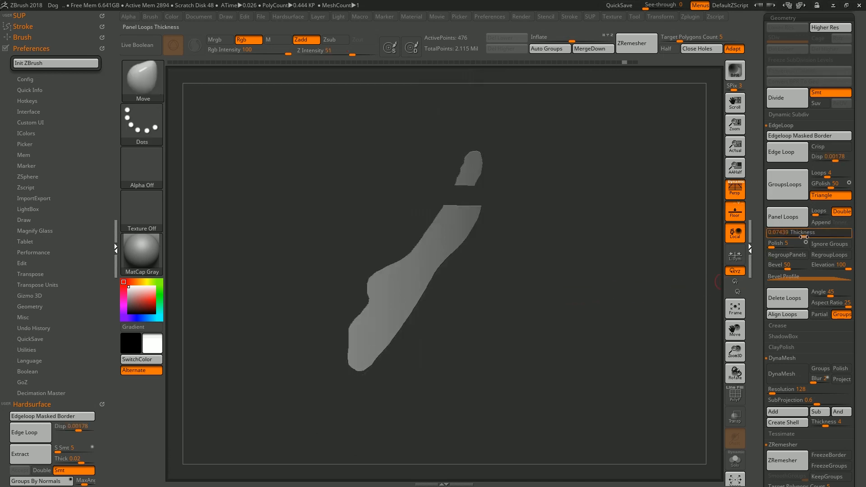
{"action": "left_click", "coordinate": [787, 216]}
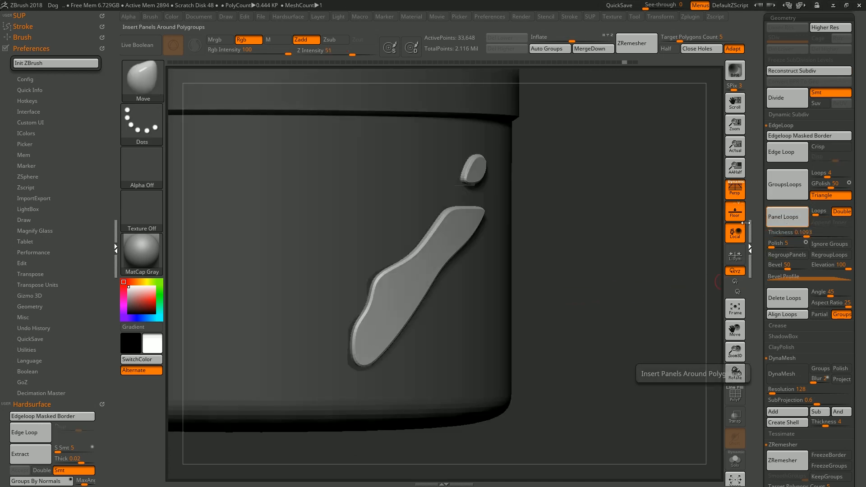
{"action": "key", "text": "shift+f"}
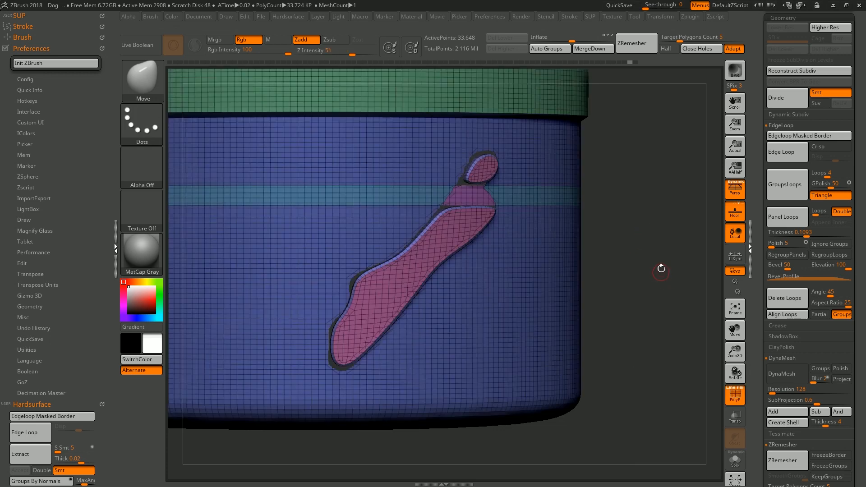
{"action": "key", "text": "shift+f"}
{"action": "left_click_drag", "start_coordinate": [659, 268], "coordinate": [645, 266]}
{"action": "right_click_drag", "start_coordinate": [645, 266], "coordinate": [616, 367]}
{"action": "right_click_drag", "start_coordinate": [600, 433], "coordinate": [636, 429], "text": "ctrl"}
{"action": "key", "text": "shift+f"}
{"action": "key", "text": "shift+f"}
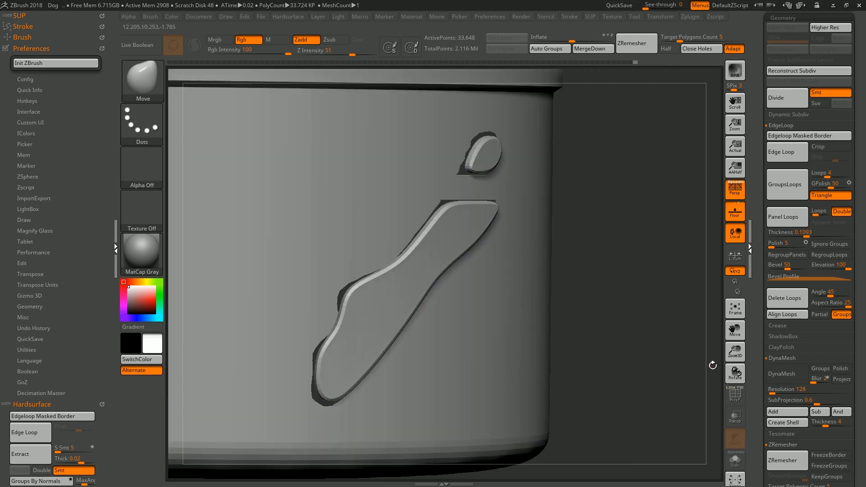
Try Polish By Features on the cylinder with the raised stroke panels
{"action": "scroll", "coordinate": [859, 271], "scroll_direction": "down", "scroll_amount": 10}
{"action": "scroll", "coordinate": [862, 181], "scroll_direction": "down", "scroll_amount": 5}
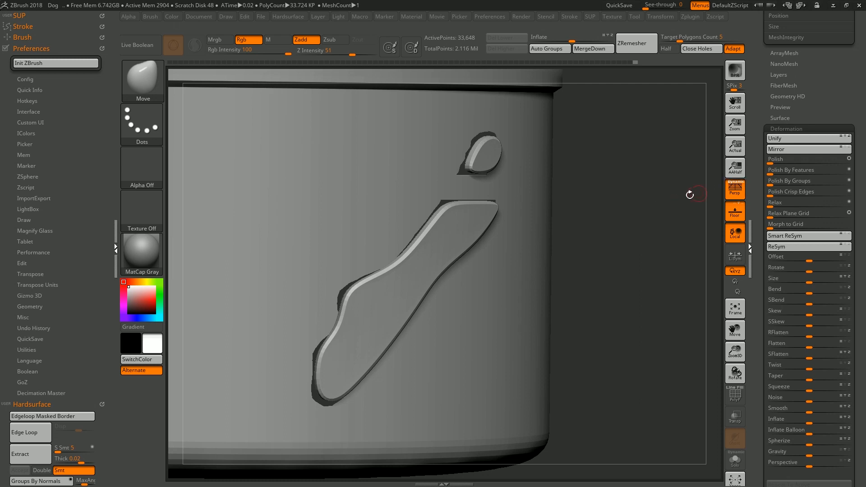
{"action": "key", "text": "h"}
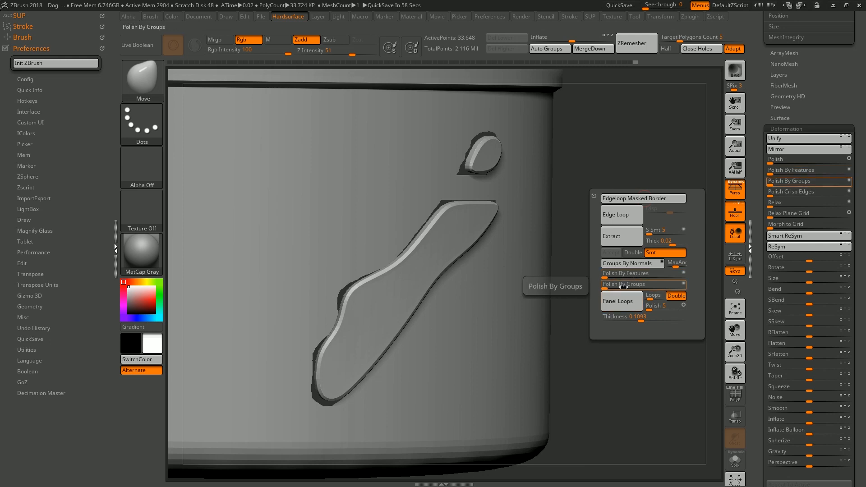
{"action": "left_click_drag", "start_coordinate": [608, 278], "coordinate": [647, 277]}
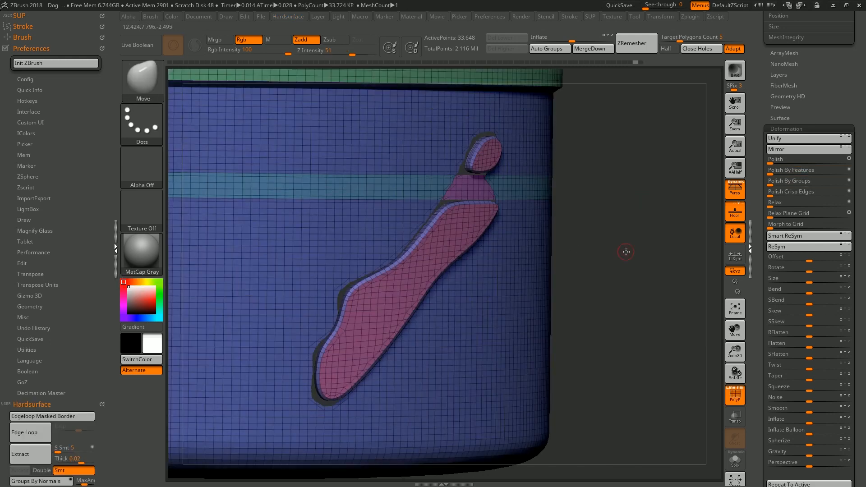
Hide the rest of the cylinder to isolate the two raised stroke panels
{"action": "left_click_drag", "start_coordinate": [624, 250], "coordinate": [607, 256]}
{"action": "key", "text": "shift+f"}
{"action": "left_click_drag", "start_coordinate": [501, 234], "coordinate": [463, 218]}
{"action": "left_click_drag", "start_coordinate": [624, 249], "coordinate": [637, 236]}
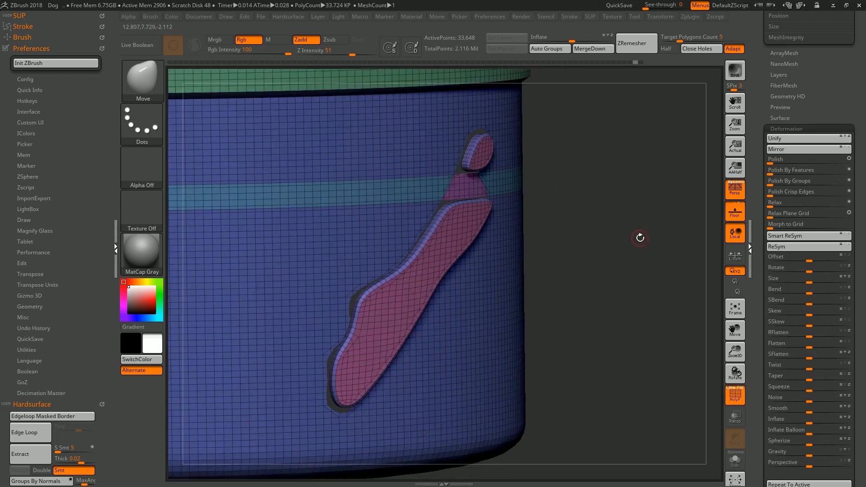
{"action": "key", "text": "shift+f"}
{"action": "left_click_drag", "start_coordinate": [636, 290], "coordinate": [439, 207]}
{"action": "left_click_drag", "start_coordinate": [499, 230], "coordinate": [487, 195]}
{"action": "left_click_drag", "start_coordinate": [231, 234], "coordinate": [253, 231]}
{"action": "left_click_drag", "start_coordinate": [310, 246], "coordinate": [323, 250]}
{"action": "key", "text": "shift+f"}
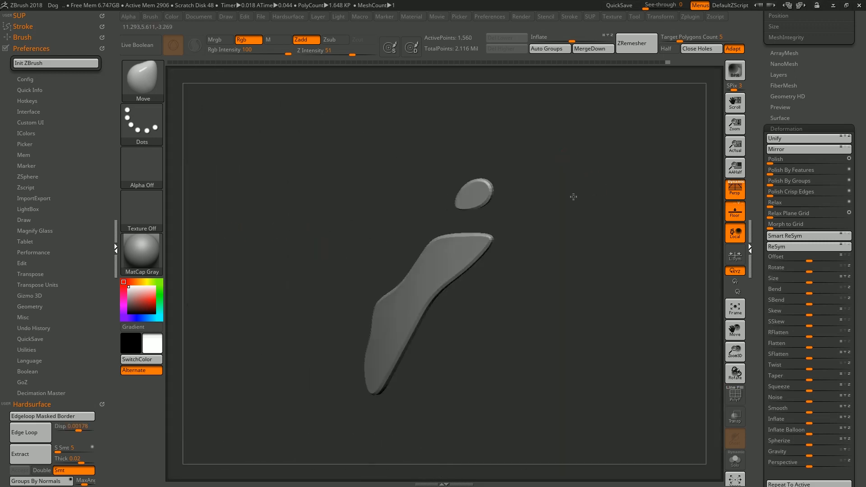
Examine the isolated panels' top and side polygroups from several angles with the polyframe on and off
{"action": "key", "text": "shift+f"}
{"action": "left_click_drag", "start_coordinate": [572, 197], "coordinate": [481, 234]}
{"action": "key", "text": "shift+f"}
{"action": "key", "text": "shift+f"}
{"action": "key", "text": "shift+f"}
{"action": "key", "text": "shift+f"}
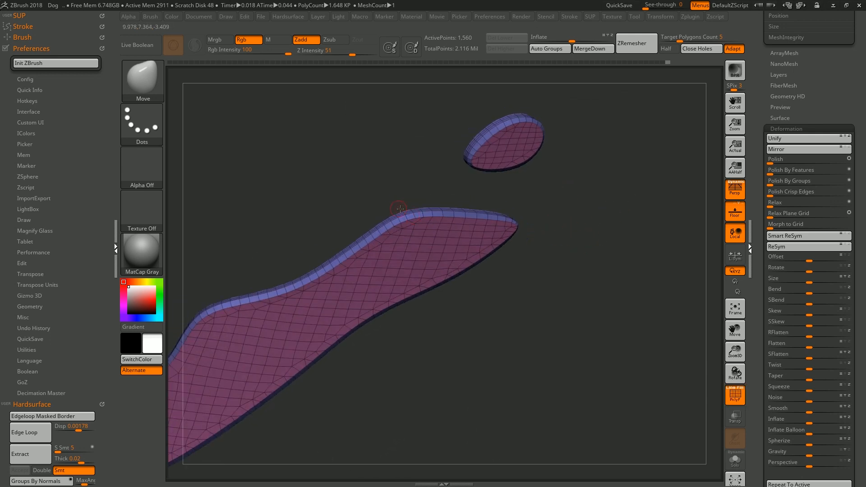
{"action": "key", "text": "shift+f"}
{"action": "key", "text": "shift+f"}
{"action": "left_click_drag", "start_coordinate": [586, 247], "coordinate": [624, 242], "text": "alt"}
{"action": "key", "text": "shift+f"}
{"action": "key", "text": "shift+f"}
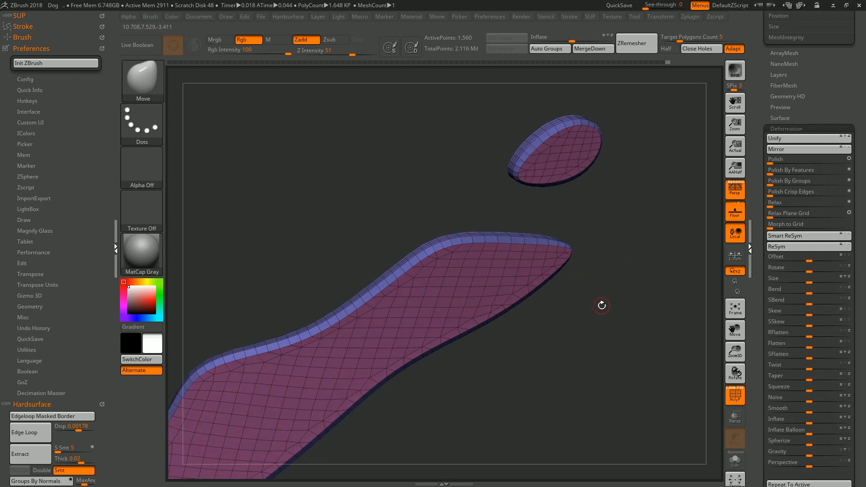
Isolate a short section of side faces on the smaller panel's edge
{"action": "left_click_drag", "start_coordinate": [602, 304], "coordinate": [604, 235]}
{"action": "key", "text": "shift+f"}
{"action": "key", "text": "shift+f"}
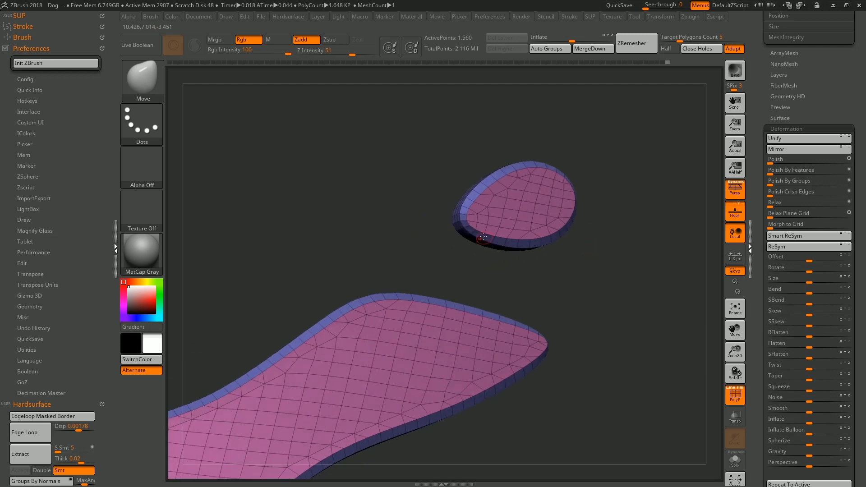
{"action": "left_click_drag", "start_coordinate": [434, 211], "coordinate": [470, 234], "text": "ctrl+shift"}
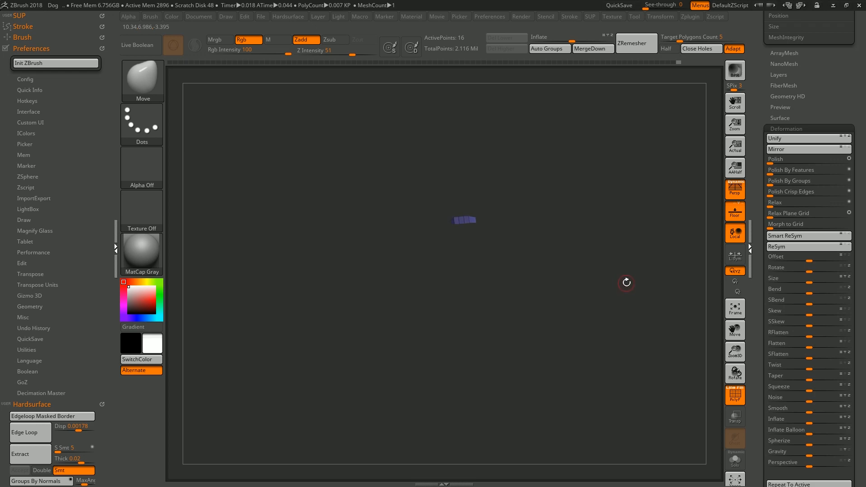
Unhide the rest of the cylinder and isolate the two stroke panels together with the strip between them
{"action": "left_click", "coordinate": [616, 271], "text": "ctrl+shift"}
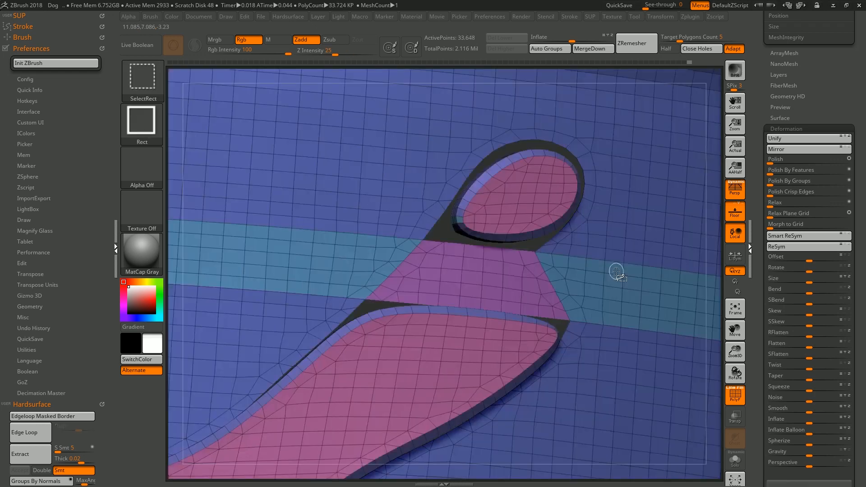
{"action": "right_click_drag", "start_coordinate": [647, 239], "coordinate": [606, 255], "text": "ctrl"}
{"action": "left_click", "coordinate": [605, 255], "text": "ctrl+shift"}
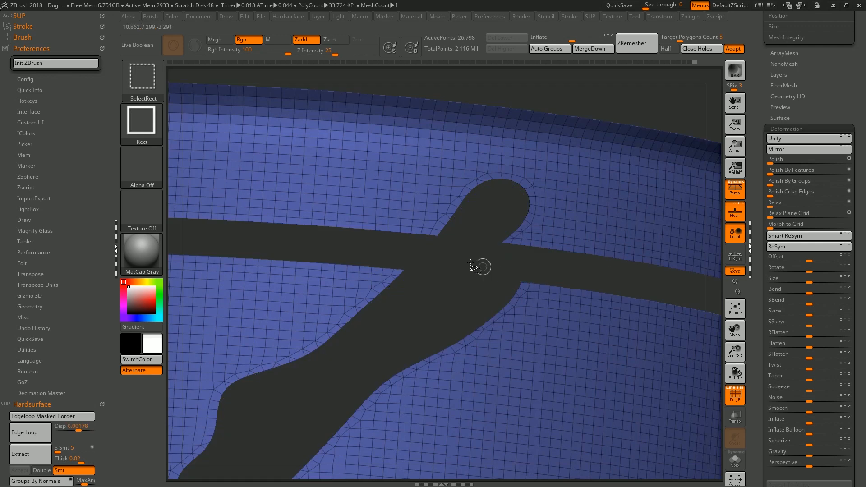
{"action": "left_click_drag", "start_coordinate": [464, 261], "coordinate": [484, 280], "text": "ctrl+shift"}
{"action": "key", "text": "ctrl+z"}
{"action": "right_click_drag", "start_coordinate": [579, 237], "coordinate": [632, 285], "text": "ctrl"}
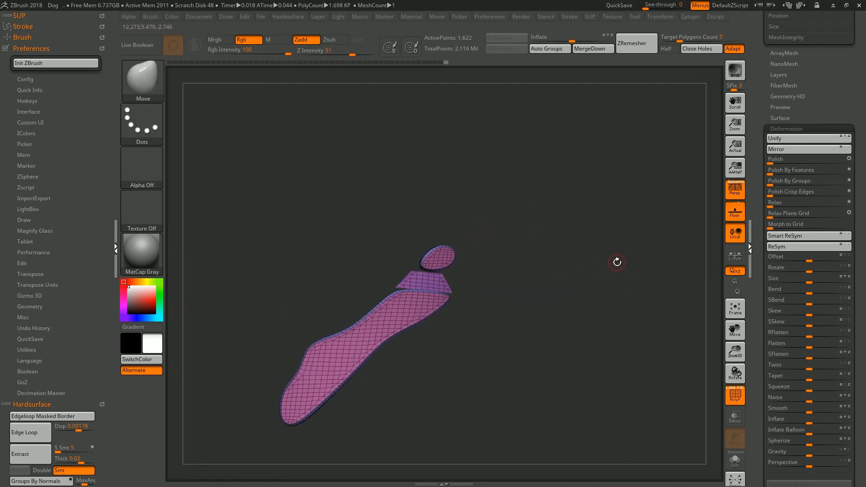
Apply Polish By Groups to the isolated panels with the polyframe off
{"action": "key", "text": "space"}
{"action": "left_click", "coordinate": [592, 422]}
{"action": "right_click_drag", "start_coordinate": [531, 386], "coordinate": [566, 404], "text": "ctrl"}
{"action": "right_click_drag", "start_coordinate": [569, 303], "coordinate": [617, 295]}
{"action": "key", "text": "shift+f"}
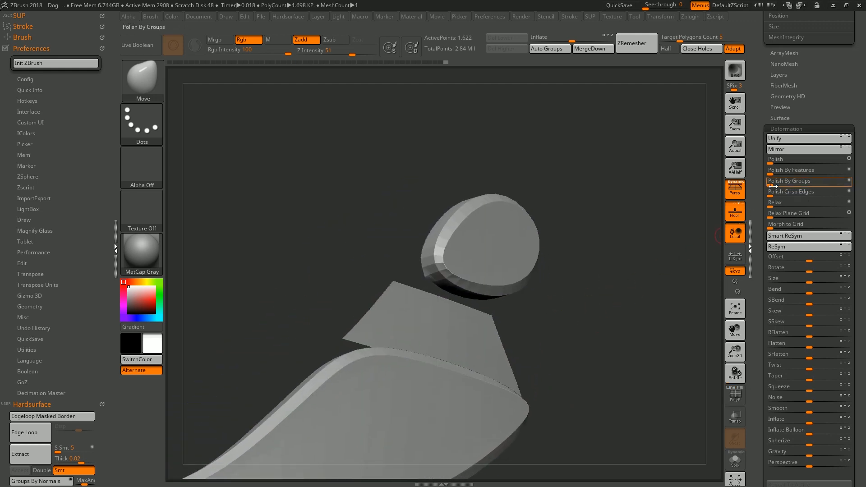
{"action": "left_click_drag", "start_coordinate": [801, 182], "coordinate": [831, 183]}
{"action": "right_click_drag", "start_coordinate": [612, 226], "coordinate": [521, 193]}
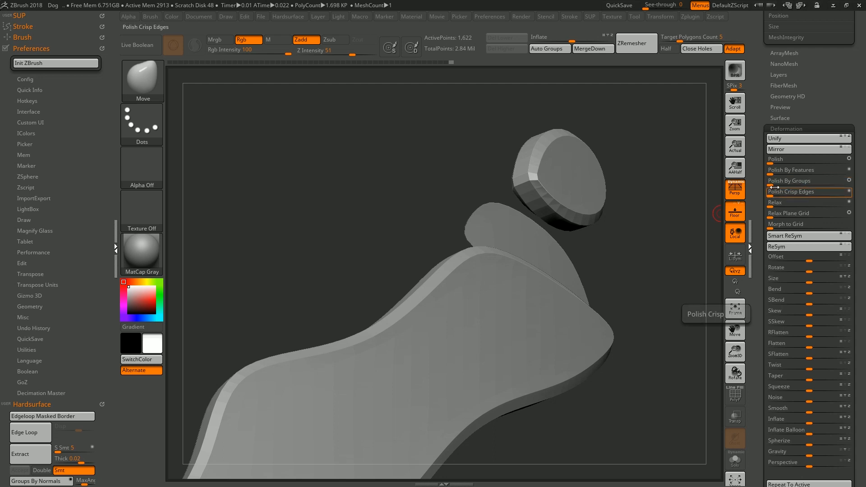
Try Polish By Groups in its open-circle mode on the isolated panels, examine the smaller panel's edge, and undo the polish
{"action": "left_click_drag", "start_coordinate": [826, 181], "coordinate": [809, 184]}
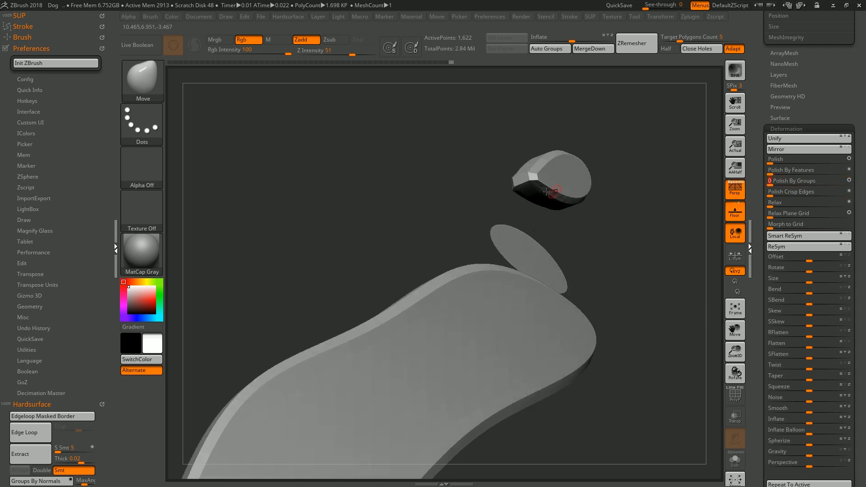
{"action": "left_click_drag", "start_coordinate": [534, 176], "coordinate": [359, 220]}
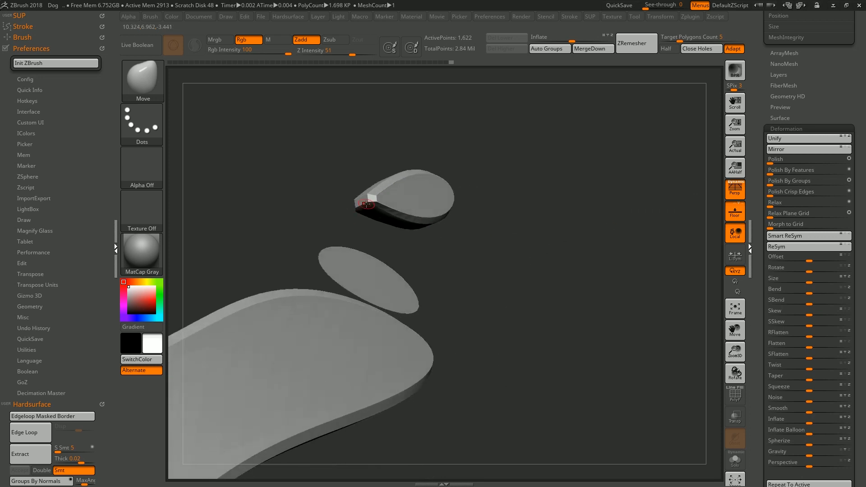
{"action": "left_click_drag", "start_coordinate": [465, 239], "coordinate": [531, 246]}
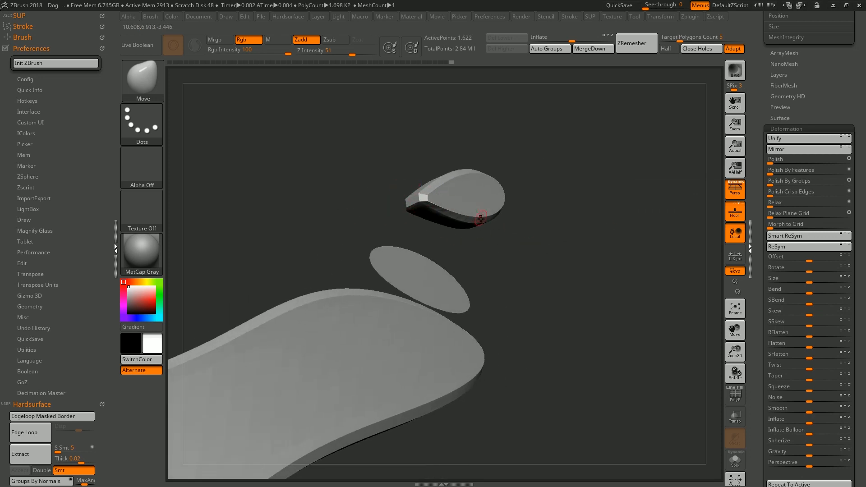
{"action": "key", "text": "ctrl+z"}
Isolate a short section of side faces at the smaller panel's end, assign it a new polygroup, and show the panels again
{"action": "key", "text": "shift+f"}
{"action": "left_click_drag", "start_coordinate": [552, 249], "coordinate": [399, 230]}
{"action": "key", "text": "ctrl+shift"}
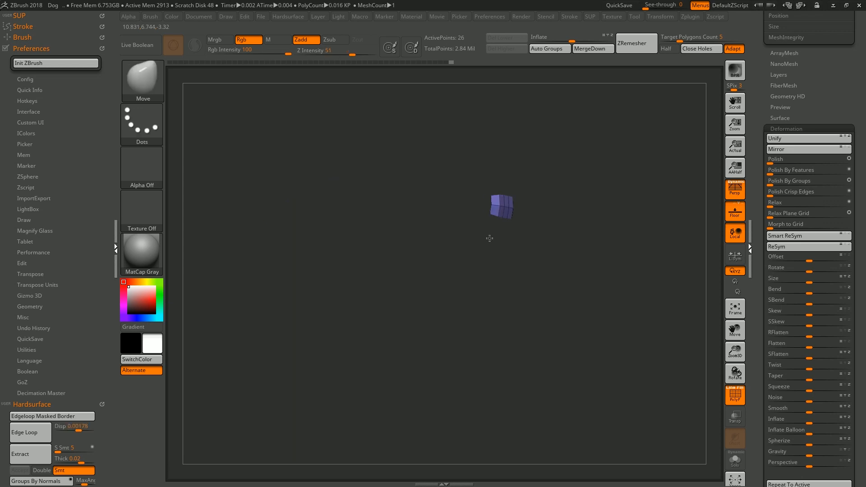
{"action": "key", "text": "ctrl+w"}
{"action": "left_click_drag", "start_coordinate": [512, 236], "coordinate": [528, 225]}
{"action": "key", "text": "ctrl+shift"}
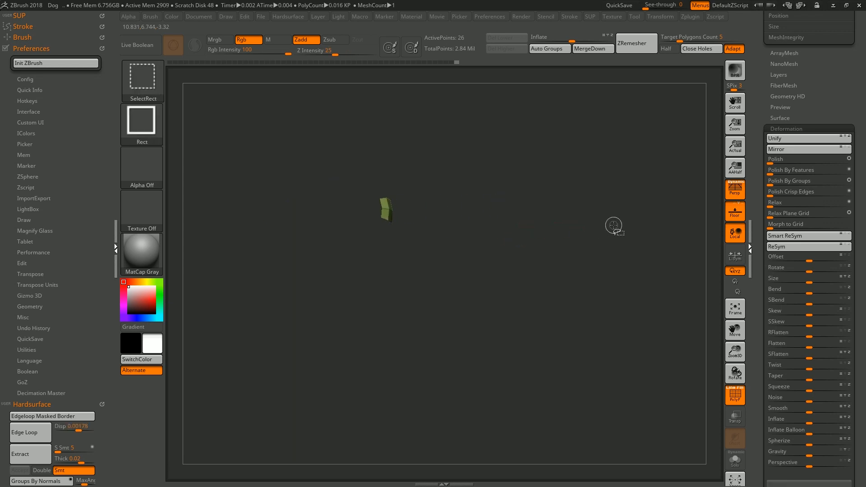
{"action": "left_click", "coordinate": [614, 226], "text": "ctrl+shift"}
Try Polish By Groups on the panels with the separate polygroup at the smaller panel's end
{"action": "left_click_drag", "start_coordinate": [532, 225], "coordinate": [603, 233], "text": "alt"}
{"action": "key", "text": "shift+f"}
{"action": "left_click_drag", "start_coordinate": [780, 185], "coordinate": [792, 186]}
{"action": "mouse_move", "coordinate": [644, 222]}
{"action": "left_mouse_down"}
{"action": "mouse_move", "coordinate": [634, 225]}
{"action": "mouse_move", "coordinate": [644, 220]}
{"action": "left_mouse_up"}
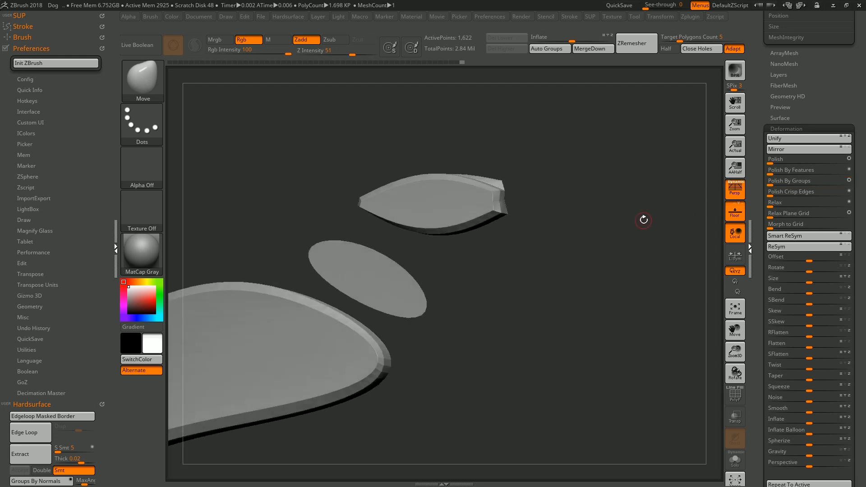
{"action": "key", "text": "shift"}
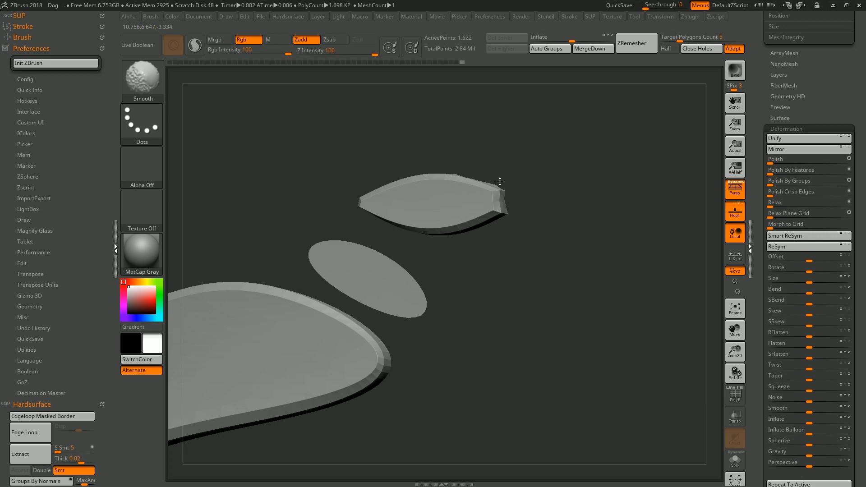
{"action": "key", "text": "shift+f"}
{"action": "left_click_drag", "start_coordinate": [578, 197], "coordinate": [593, 214]}
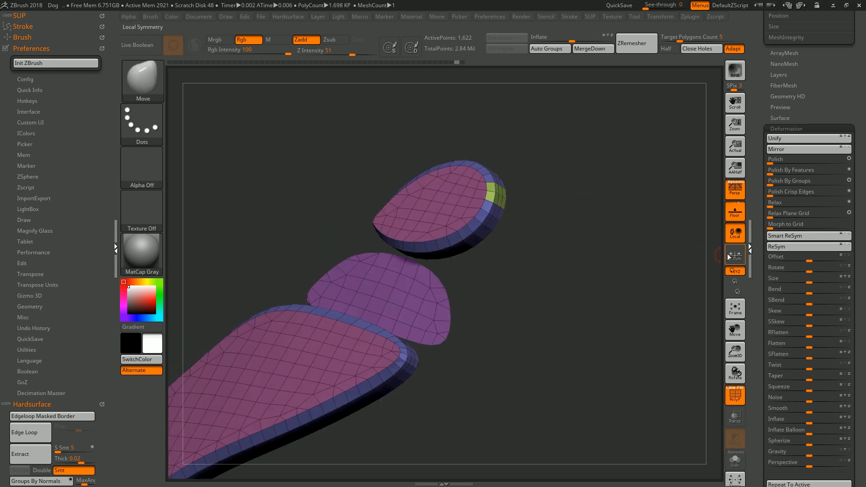
Try Auto Groups on the isolated panels and undo the regrouping
{"action": "left_click_drag", "start_coordinate": [860, 231], "coordinate": [860, 225]}
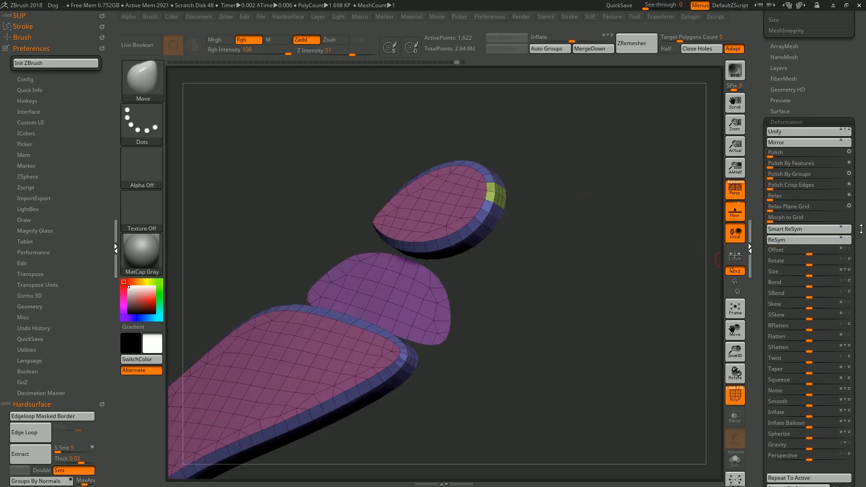
{"action": "scroll", "coordinate": [861, 229], "scroll_direction": "down", "scroll_amount": 9}
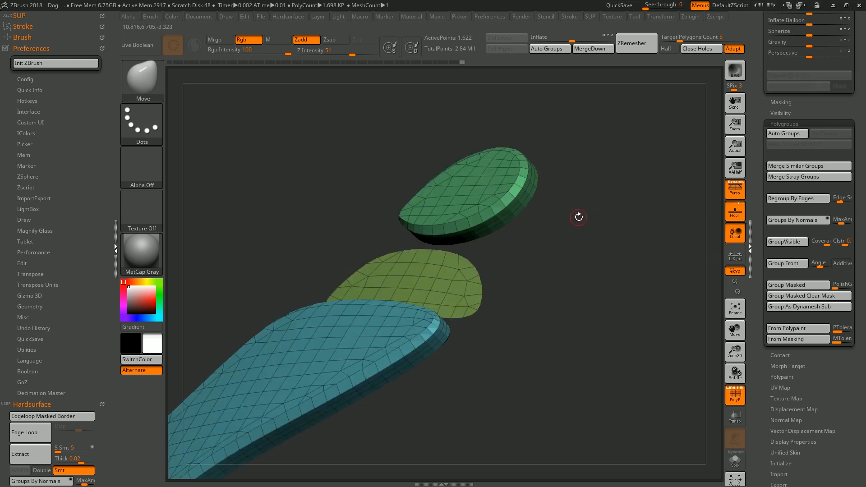
{"action": "key", "text": "ctrl"}
{"action": "key", "text": "ctrl+z"}
{"action": "left_click_drag", "start_coordinate": [586, 218], "coordinate": [595, 227]}
{"action": "key", "text": "s"}
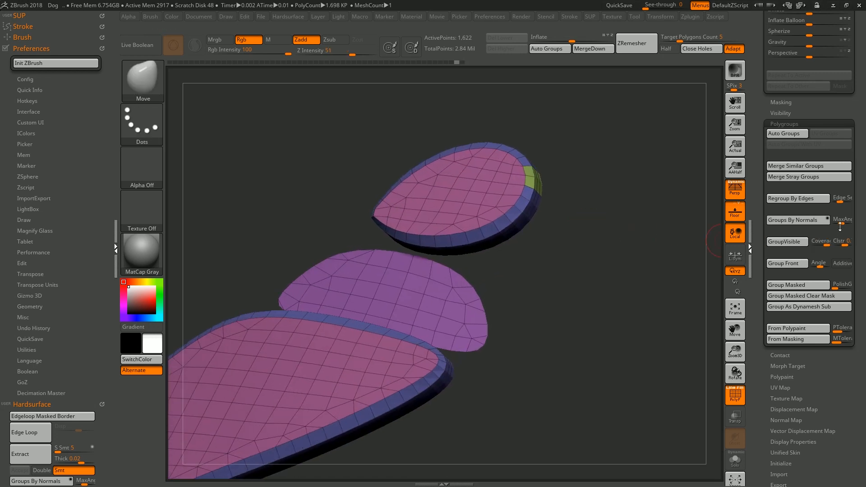
Try Groups By Normals on the panels with a low maximum angle tolerance and undo the regrouping
{"action": "left_click_drag", "start_coordinate": [841, 223], "coordinate": [837, 222]}
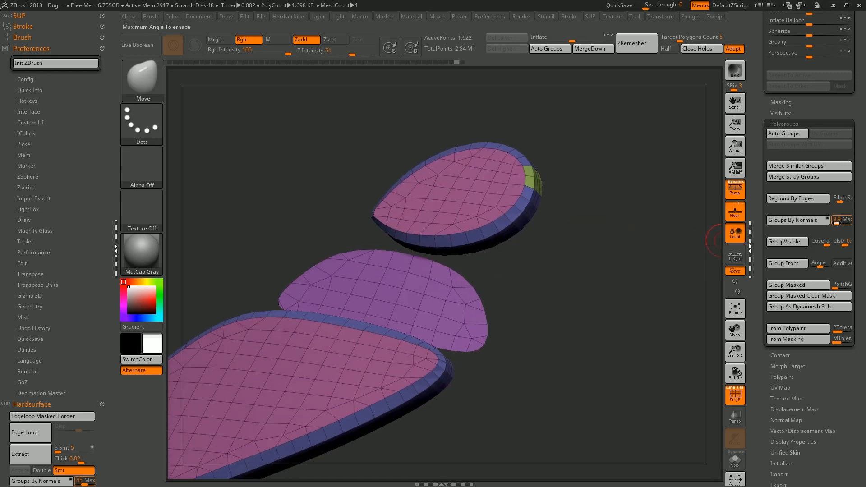
{"action": "left_click", "coordinate": [817, 221]}
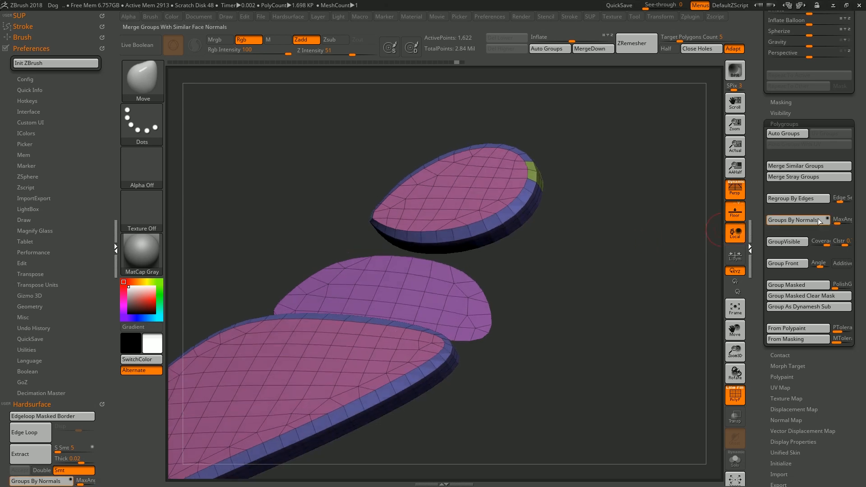
{"action": "left_click", "coordinate": [787, 220]}
{"action": "left_click_drag", "start_coordinate": [672, 228], "coordinate": [510, 185]}
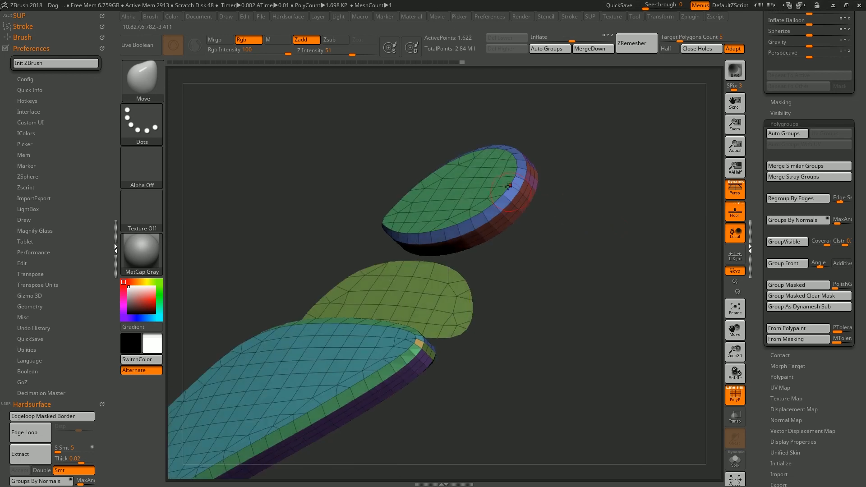
{"action": "key", "text": "ctrl+z"}
Mask all but the small section at the smaller panel's end, pull it outward into a tab, and clear the mask
{"action": "key", "text": "s"}
{"action": "mouse_move", "coordinate": [568, 209]}
{"action": "left_mouse_down"}
{"action": "mouse_move", "coordinate": [598, 217]}
{"action": "mouse_move", "coordinate": [582, 208]}
{"action": "left_mouse_up"}
{"action": "key", "text": "w"}
{"action": "left_click", "coordinate": [511, 188], "text": "ctrl"}
{"action": "left_click_drag", "start_coordinate": [551, 180], "coordinate": [581, 172]}
{"action": "key", "text": "q"}
{"action": "left_click_drag", "start_coordinate": [613, 236], "coordinate": [597, 263], "text": "ctrl"}
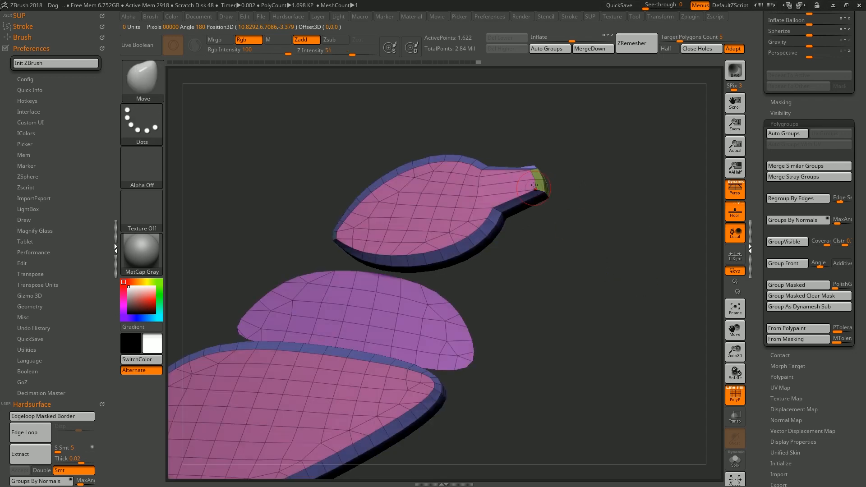
{"action": "mouse_move", "coordinate": [570, 236]}
{"action": "left_mouse_down"}
{"action": "mouse_move", "coordinate": [581, 247]}
{"action": "mouse_move", "coordinate": [574, 197]}
{"action": "left_mouse_up"}
{"action": "mouse_move", "coordinate": [536, 166]}
{"action": "left_mouse_down", "text": "shift"}
{"action": "mouse_move", "coordinate": [530, 153]}
{"action": "mouse_move", "coordinate": [568, 172]}
{"action": "left_mouse_up", "text": "shift"}
Regroup the panels by normals and compare the tab's edges with the polyframe on and off
{"action": "left_click", "coordinate": [823, 221]}
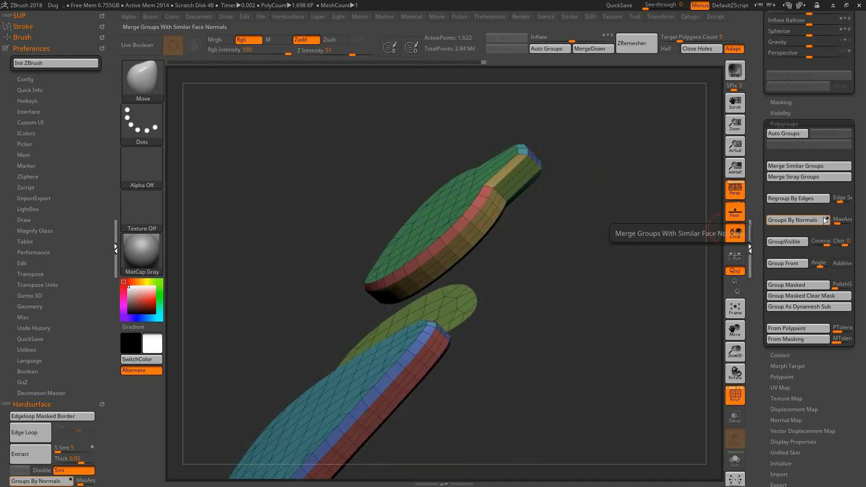
{"action": "left_click_drag", "start_coordinate": [612, 201], "coordinate": [576, 185]}
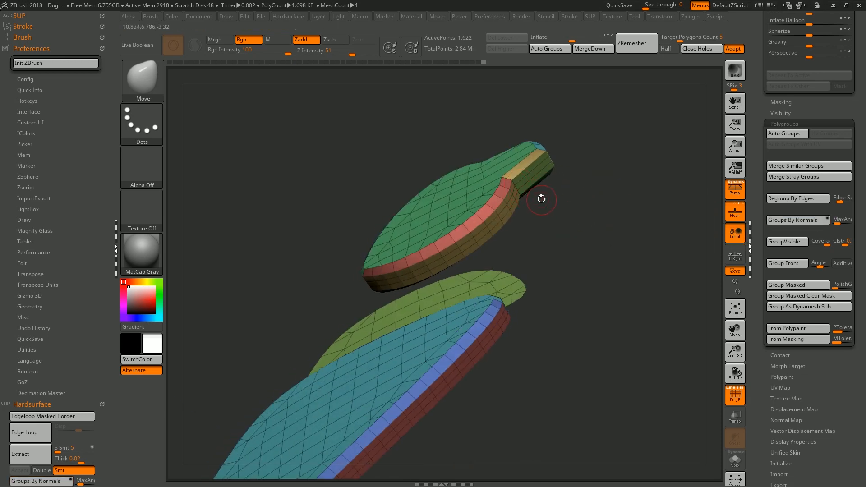
{"action": "key", "text": "shift+f"}
{"action": "key", "text": "shift+f"}
{"action": "key", "text": "shift+f"}
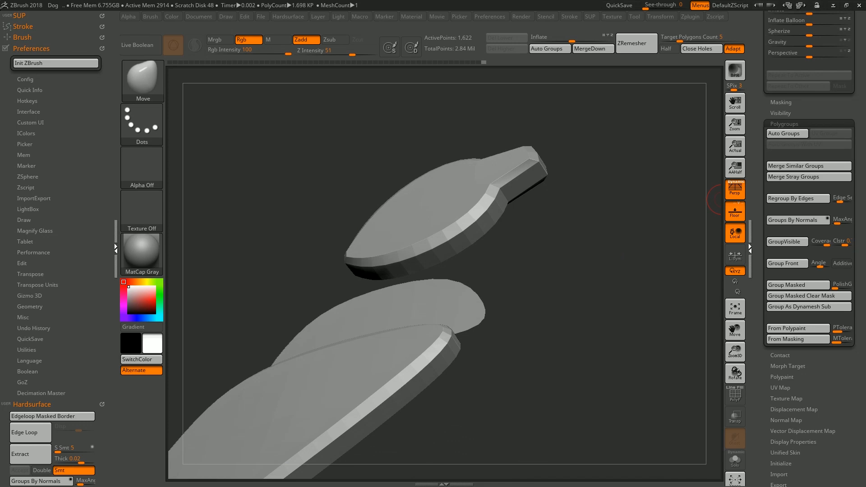
Try Polish By Groups on the panels with the polygroups made from normals
{"action": "scroll", "coordinate": [807, 243], "scroll_direction": "up", "scroll_amount": 5}
{"action": "left_click_drag", "start_coordinate": [774, 82], "coordinate": [806, 80]}
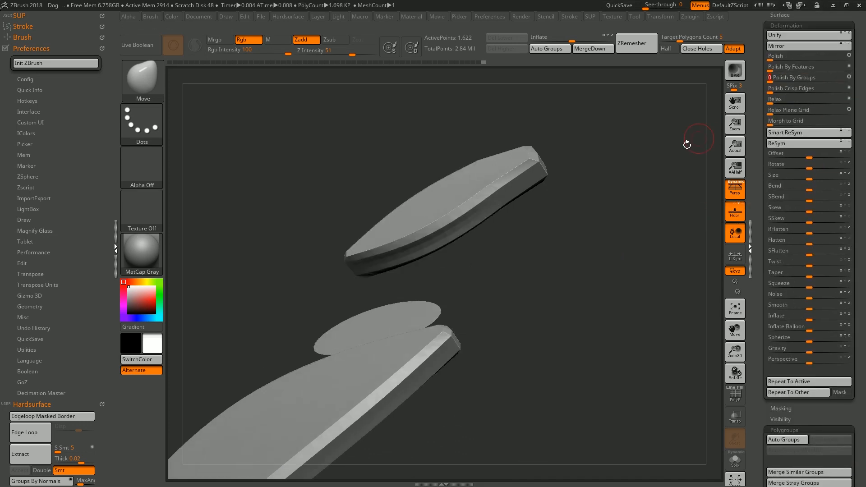
{"action": "key", "text": "shift+f"}
{"action": "mouse_move", "coordinate": [626, 159]}
{"action": "left_mouse_down"}
{"action": "mouse_move", "coordinate": [632, 113]}
{"action": "mouse_move", "coordinate": [638, 151]}
{"action": "mouse_move", "coordinate": [630, 151]}
{"action": "left_mouse_up"}
{"action": "key", "text": "shift+f"}
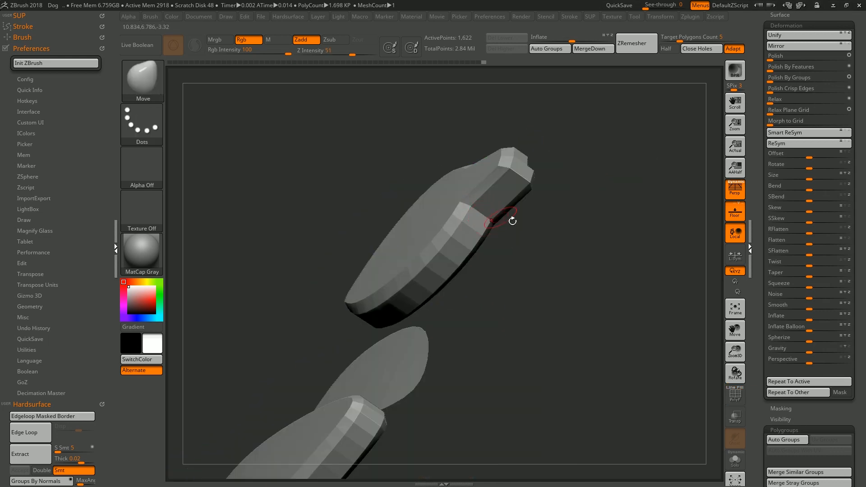
Show the tabbed panel's polygroups up close and try Polish By Features
{"action": "key", "text": "shift+f"}
{"action": "left_click_drag", "start_coordinate": [560, 224], "coordinate": [594, 260]}
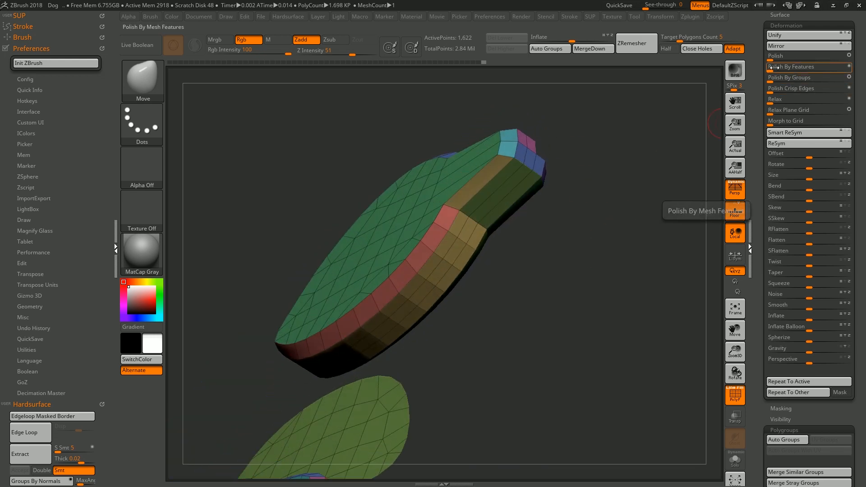
{"action": "left_click_drag", "start_coordinate": [776, 68], "coordinate": [796, 75]}
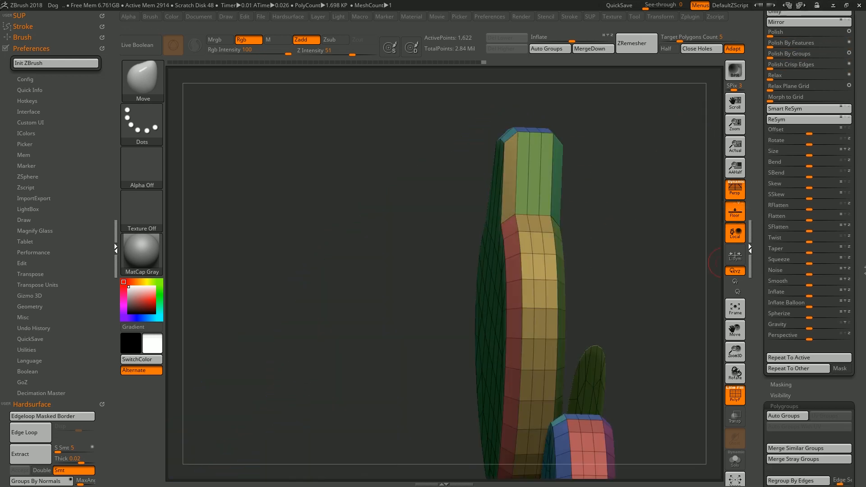
Regroup the panels by normals with a maximum angle tolerance of 10
{"action": "left_click", "coordinate": [784, 430]}
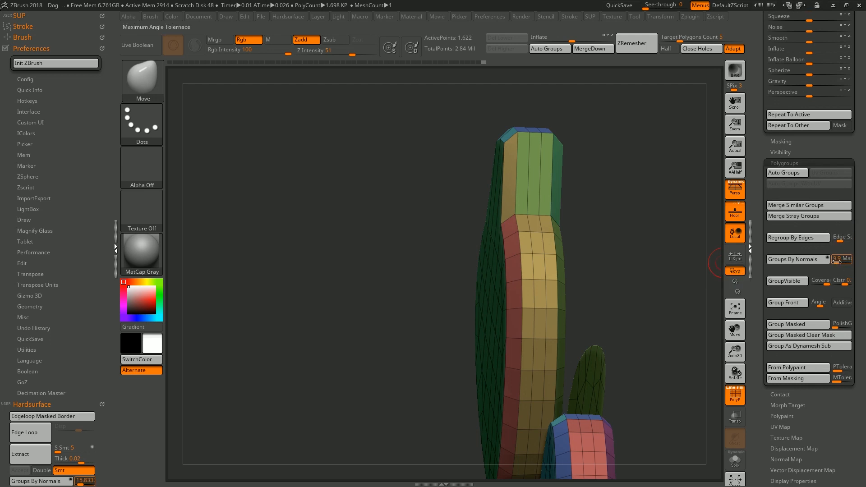
{"action": "left_click_drag", "start_coordinate": [836, 261], "coordinate": [838, 260]}
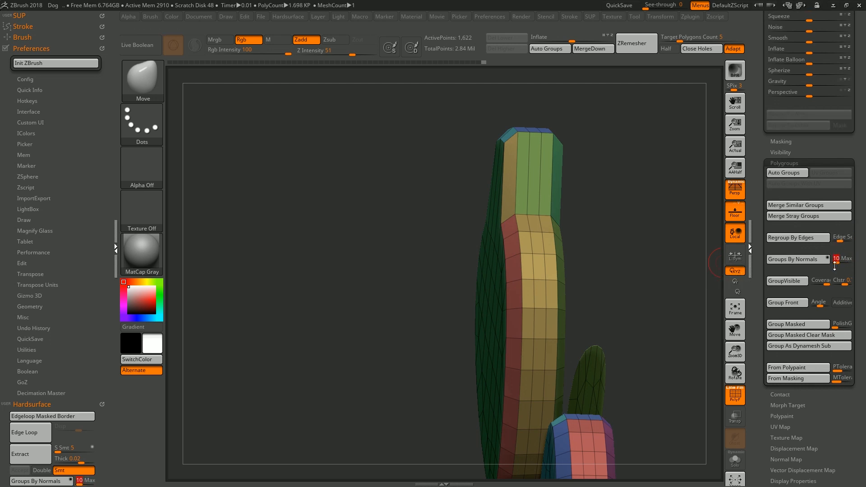
{"action": "left_click", "coordinate": [795, 259]}
{"action": "left_click_drag", "start_coordinate": [674, 252], "coordinate": [722, 225]}
Apply Polish By Groups to the newly regrouped panels and inspect the result without the polyframe
{"action": "scroll", "coordinate": [793, 203], "scroll_direction": "up", "scroll_amount": 7}
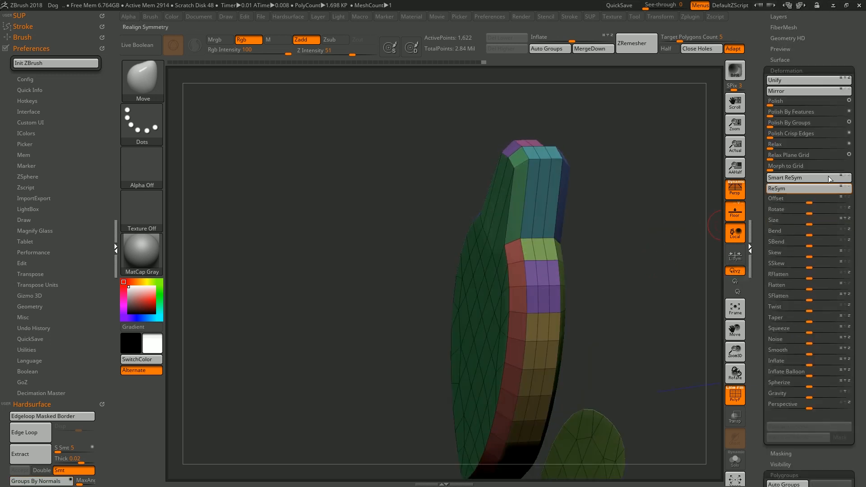
{"action": "left_click", "coordinate": [782, 128]}
{"action": "left_click_drag", "start_coordinate": [704, 252], "coordinate": [660, 240]}
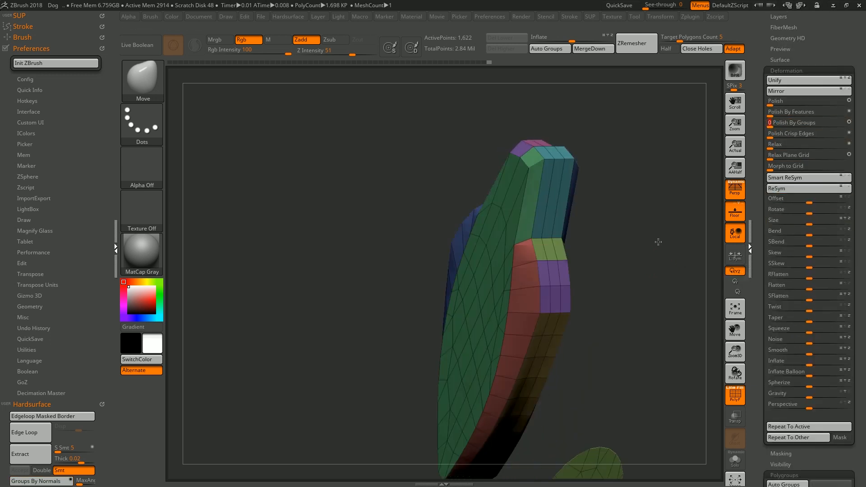
{"action": "key", "text": "shift+f"}
{"action": "left_click_drag", "start_coordinate": [636, 234], "coordinate": [519, 168]}
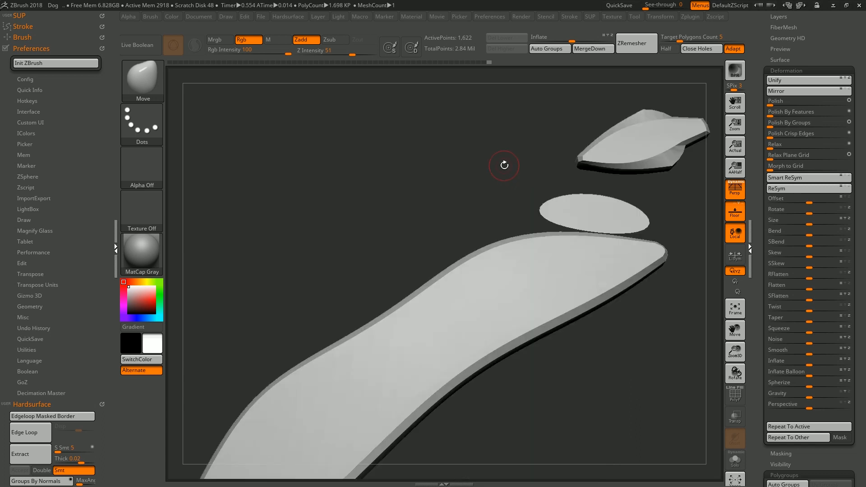
Set the selection brush to SelectLasso and show the polygroups on the long panel's edge with the polyframe
{"action": "key", "text": "ctrl+shift"}
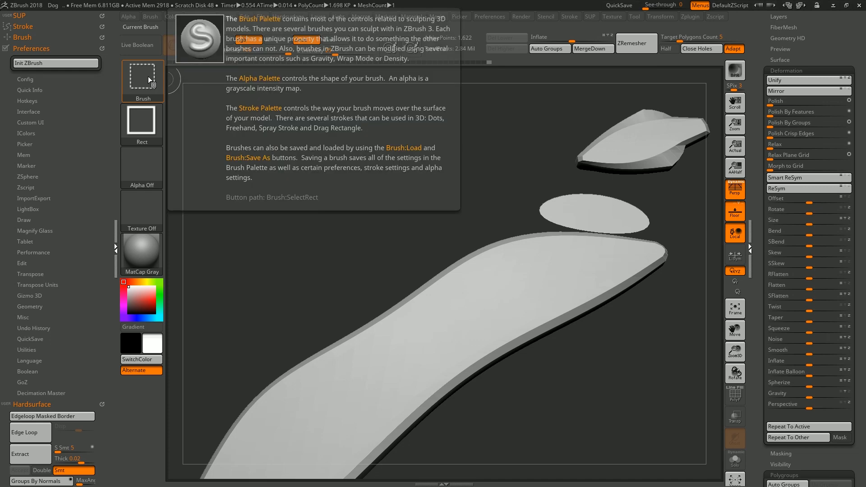
{"action": "left_click", "coordinate": [147, 77]}
{"action": "left_click", "coordinate": [402, 128], "text": "ctrl+shift"}
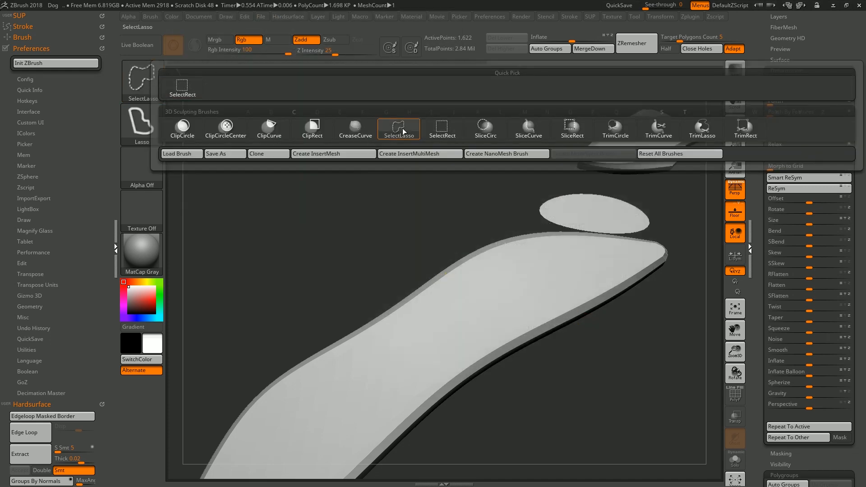
{"action": "left_click_drag", "start_coordinate": [491, 193], "coordinate": [611, 249]}
{"action": "key", "text": "shift+f"}
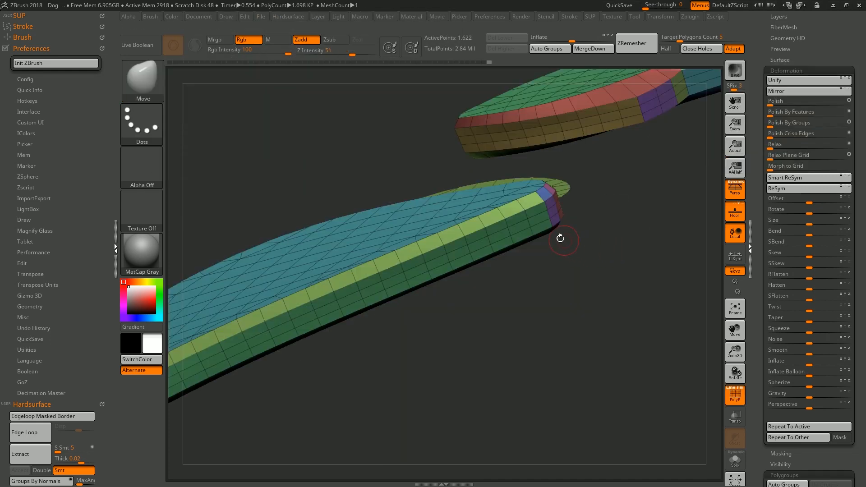
Isolate the middle polygon loop around the long panel's side, make it a single polygroup and show the whole mesh again
{"action": "key", "text": "ctrl+shift"}
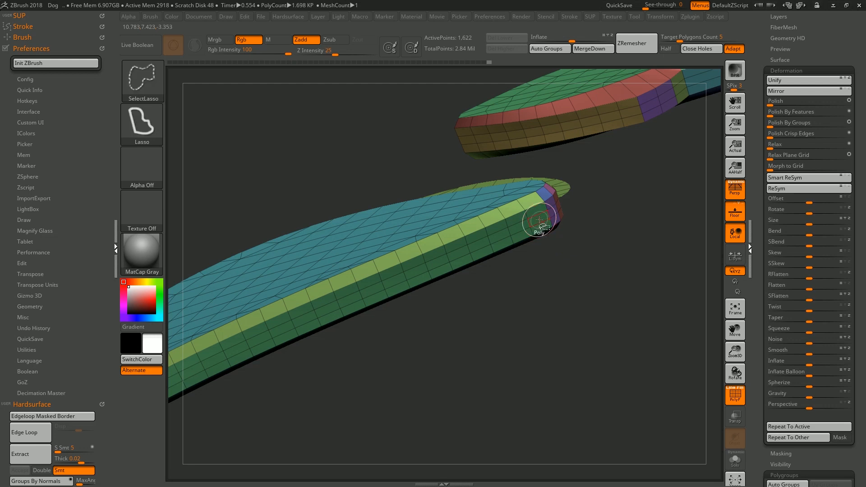
{"action": "left_click", "coordinate": [538, 220], "text": "ctrl+shift"}
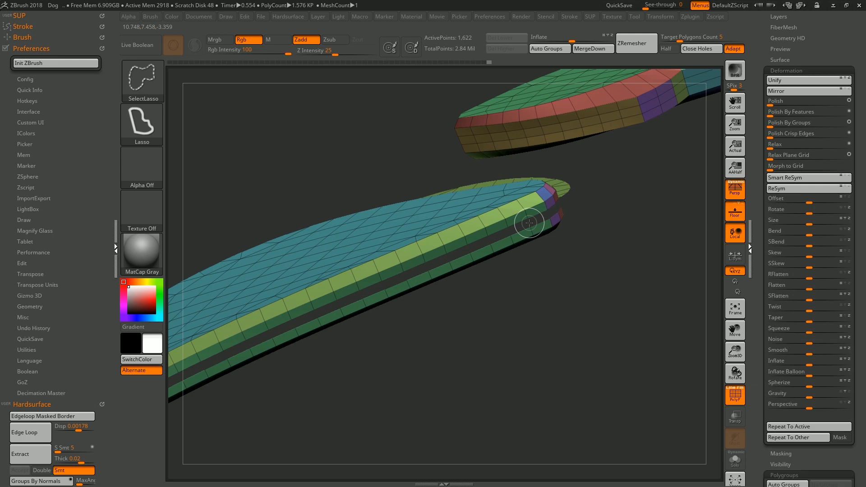
{"action": "mouse_move", "coordinate": [563, 235]}
{"action": "left_mouse_down"}
{"action": "mouse_move", "coordinate": [584, 253]}
{"action": "mouse_move", "coordinate": [489, 211]}
{"action": "mouse_move", "coordinate": [507, 289]}
{"action": "mouse_move", "coordinate": [530, 267]}
{"action": "mouse_move", "coordinate": [496, 295]}
{"action": "mouse_move", "coordinate": [566, 303]}
{"action": "mouse_move", "coordinate": [580, 293]}
{"action": "mouse_move", "coordinate": [588, 313]}
{"action": "left_mouse_up"}
{"action": "left_click", "coordinate": [589, 282], "text": "ctrl+shift"}
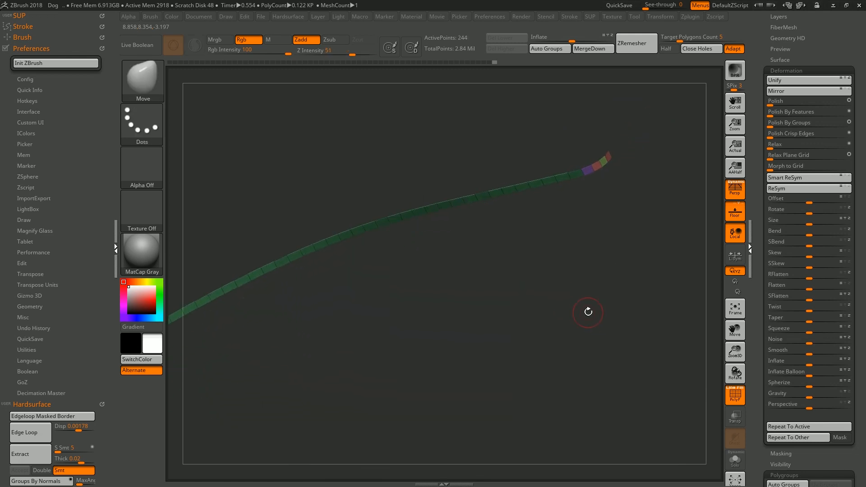
{"action": "key", "text": "ctrl+w"}
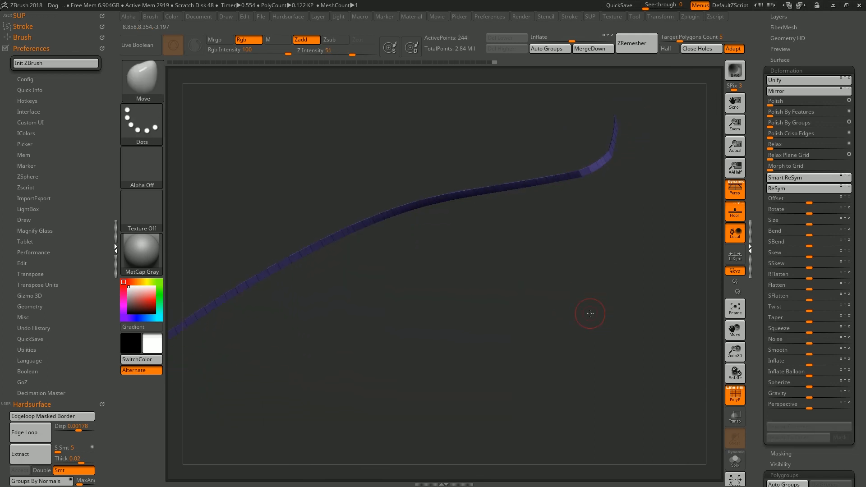
{"action": "key", "text": "ctrl+shift"}
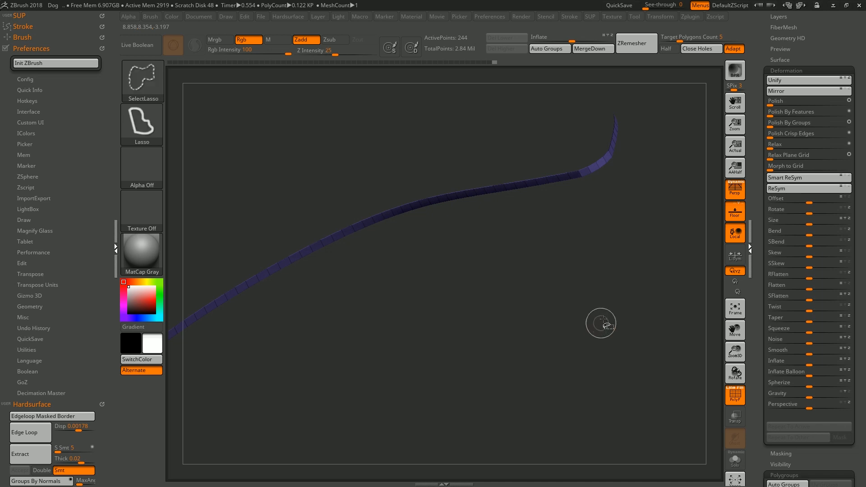
{"action": "left_click", "coordinate": [589, 357], "text": "ctrl+shift"}
{"action": "mouse_move", "coordinate": [585, 353]}
{"action": "left_mouse_down"}
{"action": "mouse_move", "coordinate": [588, 325]}
{"action": "mouse_move", "coordinate": [568, 324]}
{"action": "mouse_move", "coordinate": [585, 192]}
{"action": "left_mouse_up"}
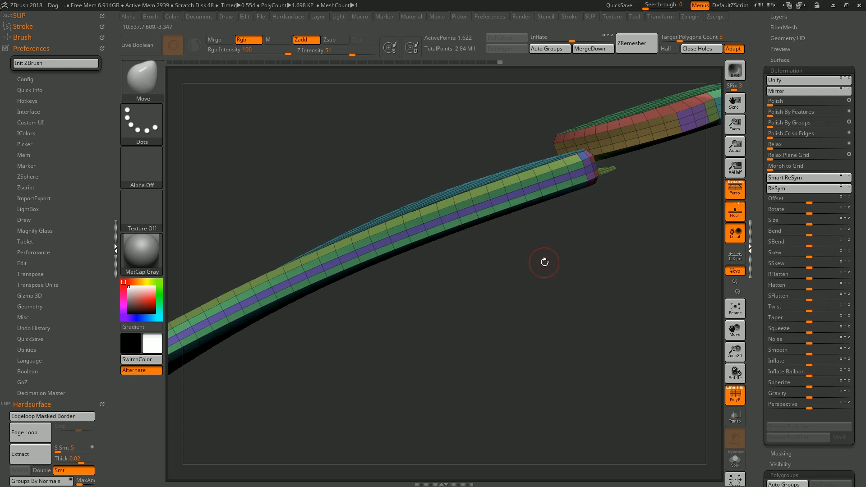
Subdivide the panels four times and show the polygroups on the rounded edge
{"action": "key", "text": "shift+f"}
{"action": "key", "text": "shift+f"}
{"action": "key", "text": "shift+f"}
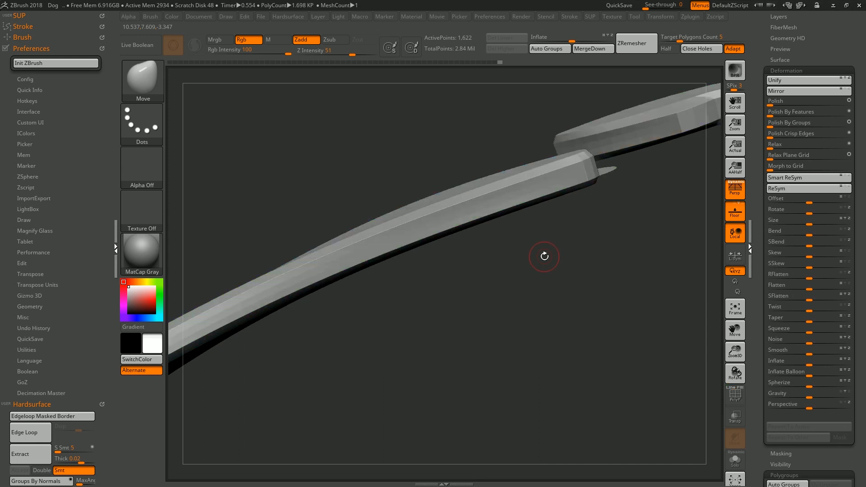
{"action": "key", "text": "ctrl+d"}
{"action": "key", "text": "ctrl+d"}
{"action": "key", "text": "ctrl+d"}
{"action": "key", "text": "ctrl+d"}
{"action": "key", "text": "shift+f"}
{"action": "left_click_drag", "start_coordinate": [545, 256], "coordinate": [588, 276]}
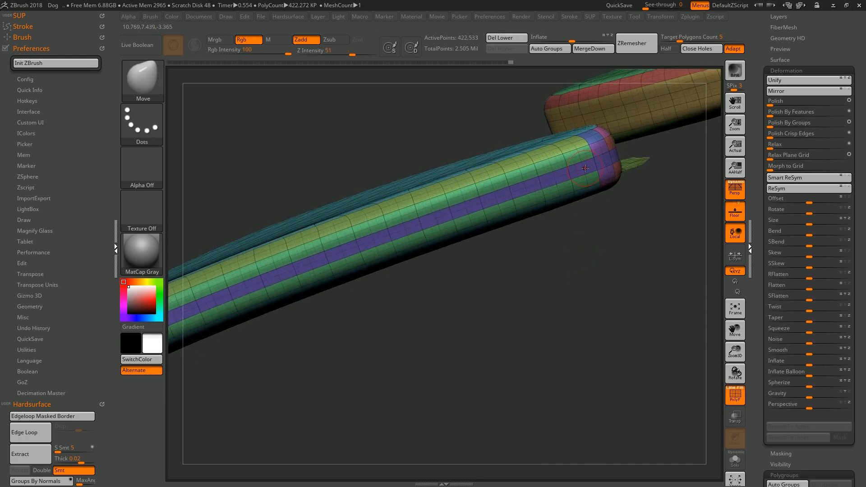
Mask everything except the new strip polygroup around the long panel's side
{"action": "key", "text": "w"}
{"action": "key", "text": "shift+f"}
{"action": "key", "text": "shift+f"}
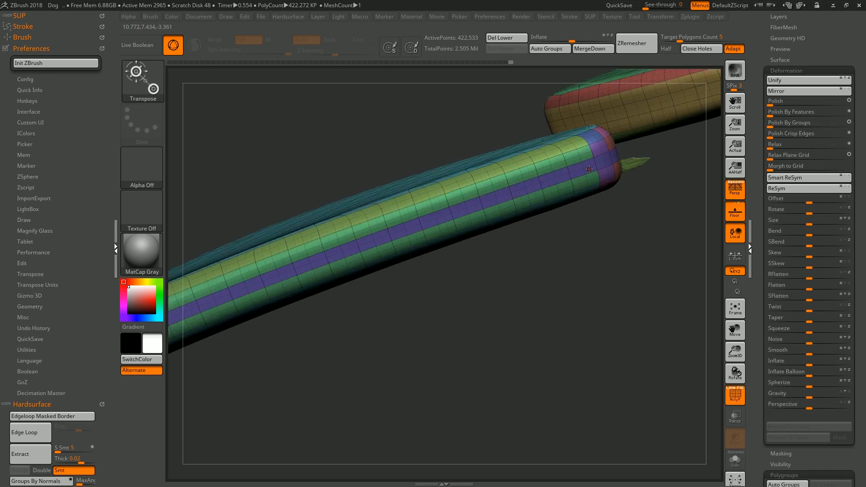
{"action": "left_click", "coordinate": [588, 167], "text": "ctrl"}
{"action": "left_click_drag", "start_coordinate": [617, 252], "coordinate": [608, 247]}
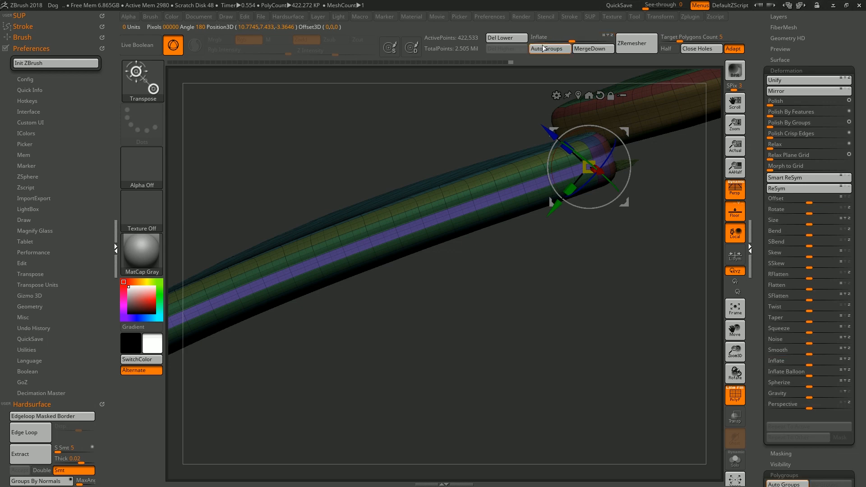
Inflate the unmasked strip negatively to sink a groove into the panel's side, and clear the mask
{"action": "left_click_drag", "start_coordinate": [569, 40], "coordinate": [559, 40]}
{"action": "key", "text": "q"}
{"action": "left_click_drag", "start_coordinate": [617, 237], "coordinate": [637, 281], "text": "ctrl"}
{"action": "mouse_move", "coordinate": [639, 269]}
{"action": "left_mouse_down"}
{"action": "mouse_move", "coordinate": [638, 300]}
{"action": "mouse_move", "coordinate": [624, 284]}
{"action": "mouse_move", "coordinate": [644, 265]}
{"action": "mouse_move", "coordinate": [511, 324]}
{"action": "mouse_move", "coordinate": [433, 318]}
{"action": "mouse_move", "coordinate": [552, 319]}
{"action": "mouse_move", "coordinate": [510, 313]}
{"action": "mouse_move", "coordinate": [557, 322]}
{"action": "mouse_move", "coordinate": [547, 311]}
{"action": "mouse_move", "coordinate": [646, 201]}
{"action": "left_mouse_up"}
{"action": "key", "text": "shift+f"}
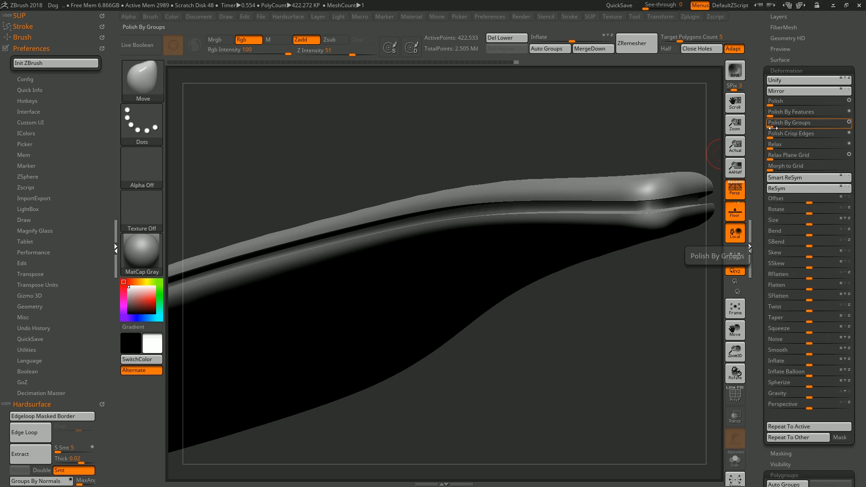
Apply Polish By Groups to the grooved panel and inspect its corner with and without the polyframe
{"action": "left_click_drag", "start_coordinate": [773, 128], "coordinate": [816, 126]}
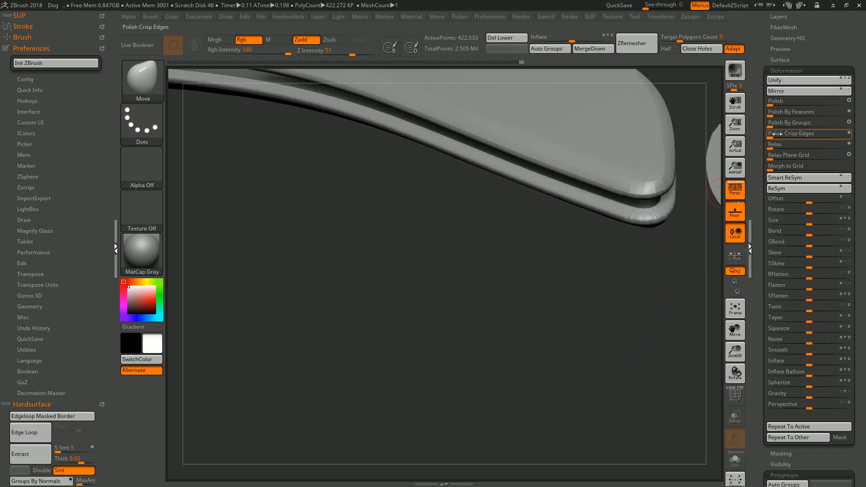
{"action": "left_click_drag", "start_coordinate": [641, 270], "coordinate": [655, 316]}
{"action": "key", "text": "shift+f"}
{"action": "left_click_drag", "start_coordinate": [645, 277], "coordinate": [645, 291]}
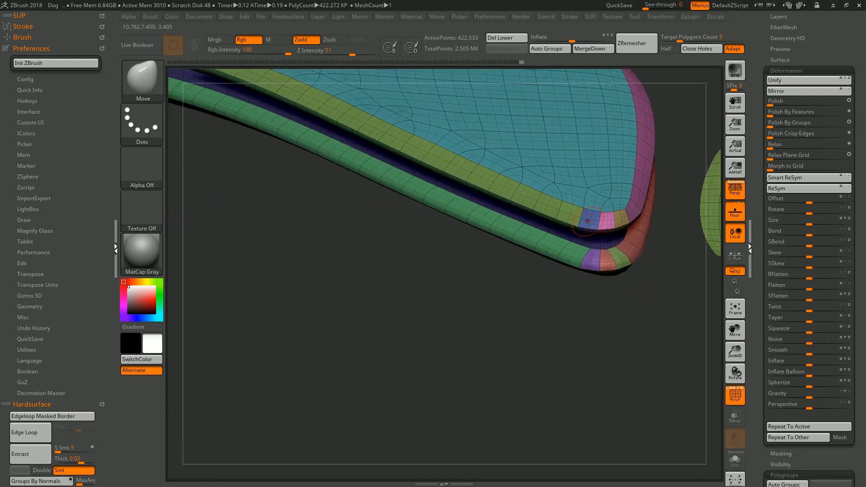
{"action": "key", "text": "shift+f"}
{"action": "left_click_drag", "start_coordinate": [623, 293], "coordinate": [604, 232]}
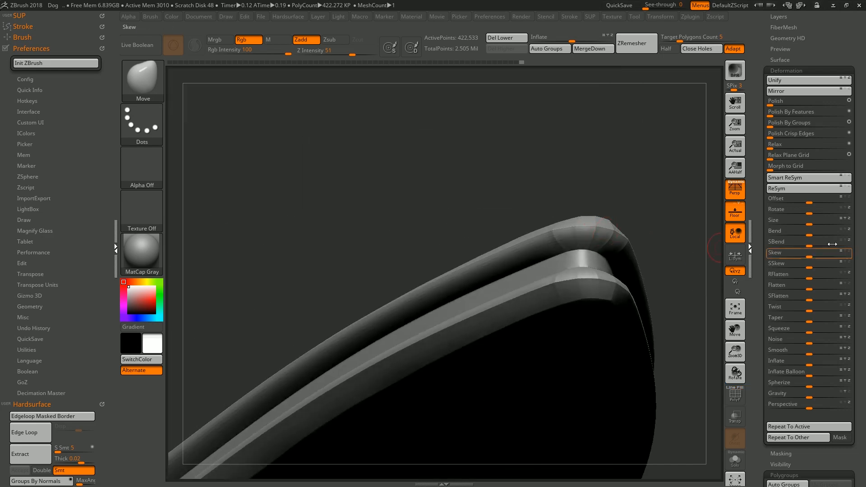
Raise the maximum angle tolerance and regroup the grooved panel by normals
{"action": "left_click_drag", "start_coordinate": [862, 411], "coordinate": [862, 2]}
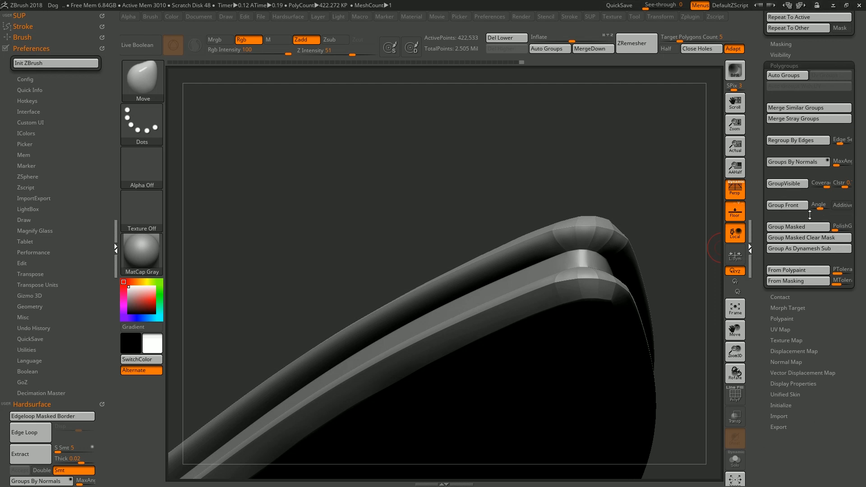
{"action": "left_click", "coordinate": [819, 165]}
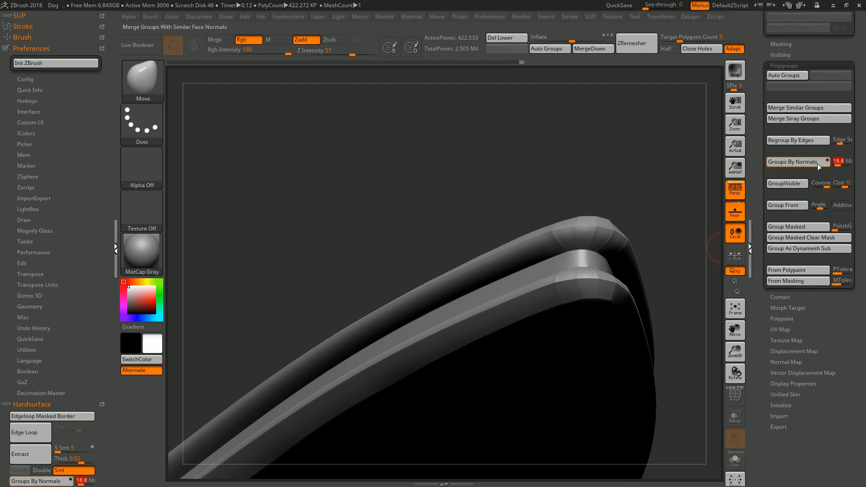
{"action": "left_click_drag", "start_coordinate": [836, 164], "coordinate": [840, 164]}
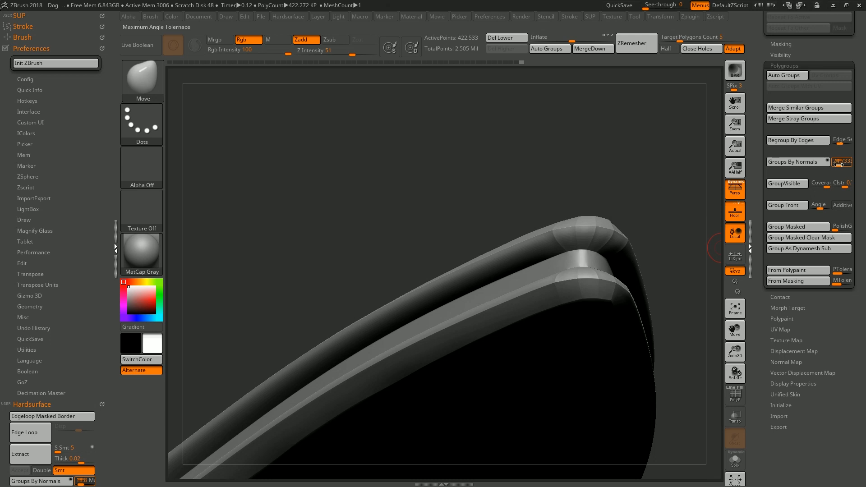
{"action": "left_click_drag", "start_coordinate": [613, 155], "coordinate": [696, 196]}
{"action": "key", "text": "shift+f"}
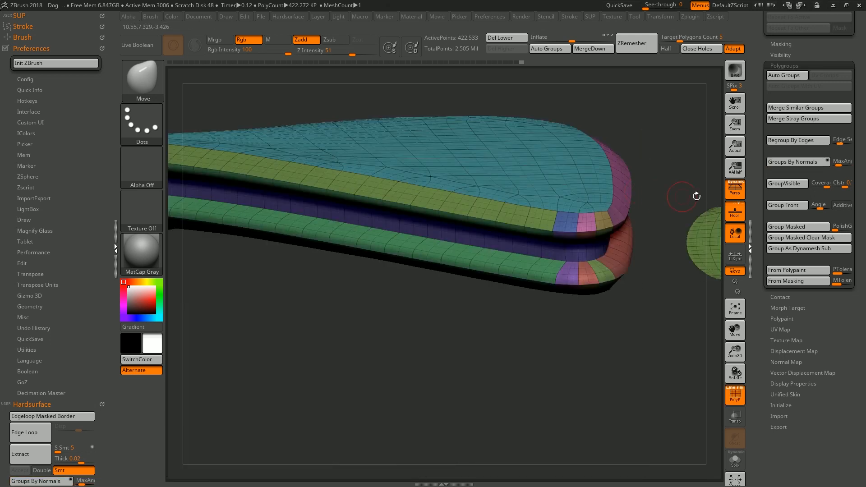
{"action": "left_click", "coordinate": [801, 165]}
{"action": "left_click_drag", "start_coordinate": [624, 310], "coordinate": [610, 219]}
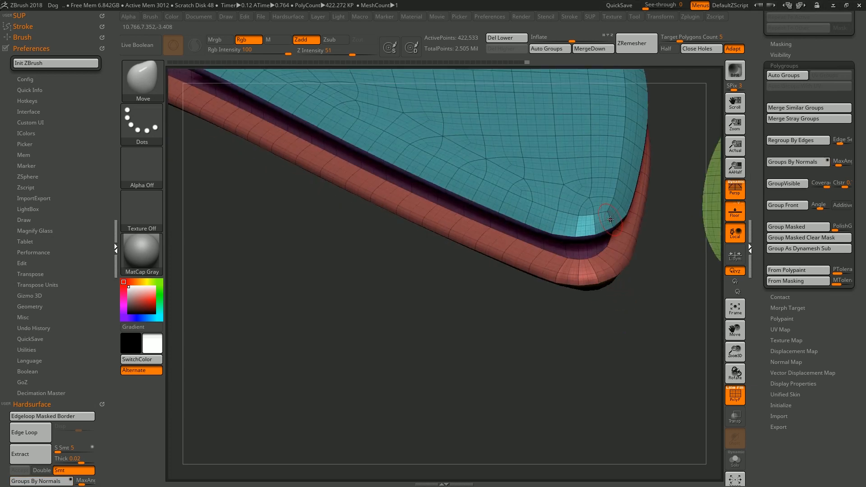
Apply Polish By Groups to the panel with its regrouped polygroups and inspect the smoothed corner
{"action": "left_click_drag", "start_coordinate": [627, 340], "coordinate": [582, 217]}
{"action": "key", "text": "shift+f"}
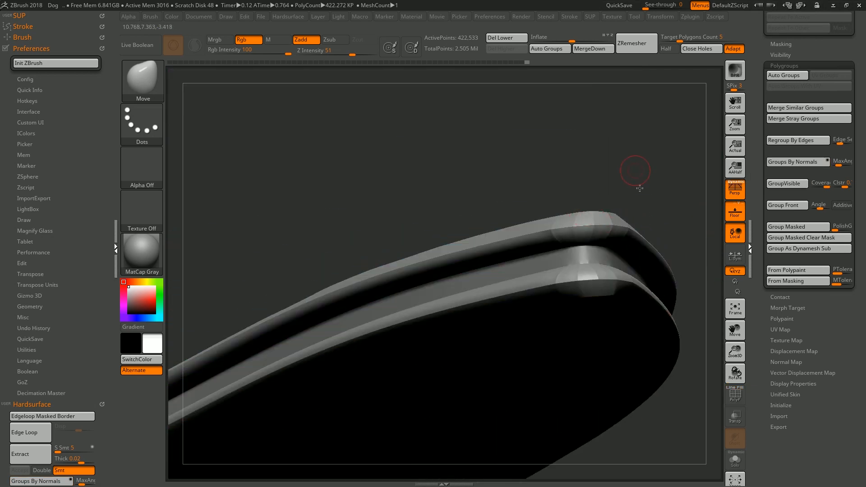
{"action": "left_click_drag", "start_coordinate": [636, 173], "coordinate": [645, 229]}
{"action": "key", "text": "shift+f"}
{"action": "key", "text": "shift+f"}
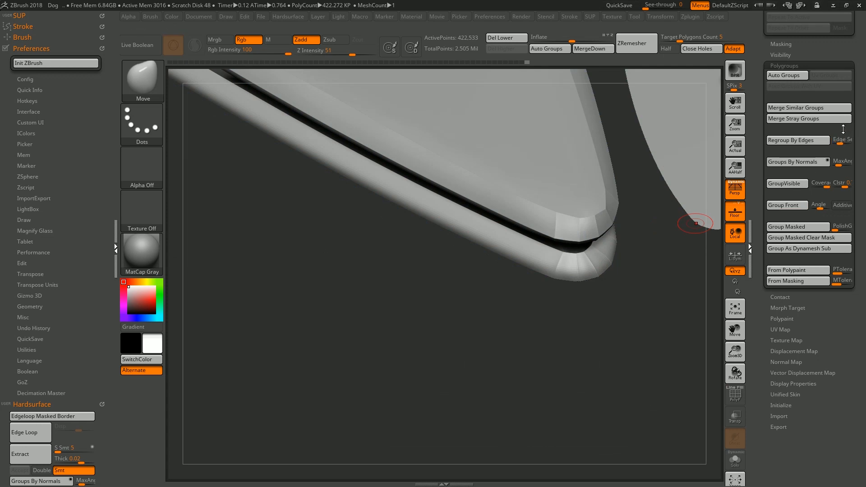
{"action": "scroll", "coordinate": [851, 244], "scroll_direction": "up", "scroll_amount": 10}
{"action": "scroll", "coordinate": [851, 244], "scroll_direction": "down", "scroll_amount": 3}
{"action": "left_click", "coordinate": [800, 176]}
{"action": "mouse_move", "coordinate": [589, 363]}
{"action": "left_mouse_down"}
{"action": "mouse_move", "coordinate": [581, 328]}
{"action": "mouse_move", "coordinate": [562, 367]}
{"action": "mouse_move", "coordinate": [555, 350]}
{"action": "mouse_move", "coordinate": [539, 354]}
{"action": "mouse_move", "coordinate": [579, 359]}
{"action": "mouse_move", "coordinate": [576, 255]}
{"action": "left_mouse_up"}
{"action": "key", "text": "shift+f"}
{"action": "key", "text": "shift+f"}
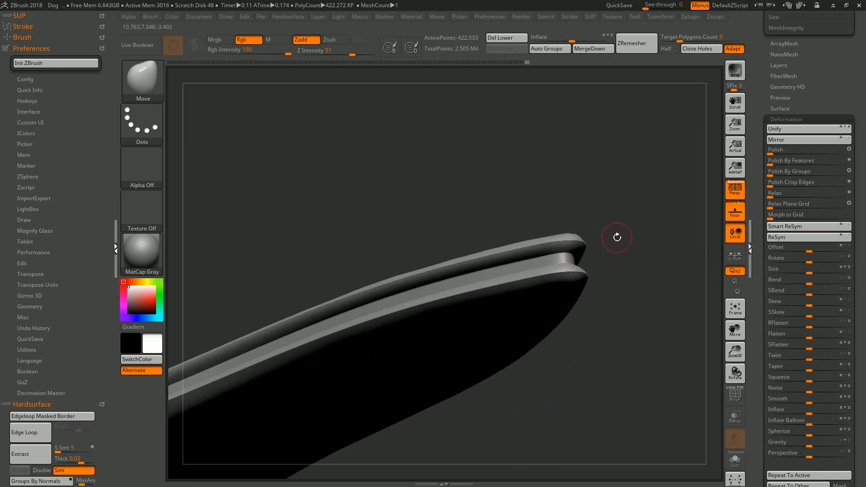
{"action": "left_click_drag", "start_coordinate": [621, 234], "coordinate": [597, 229]}
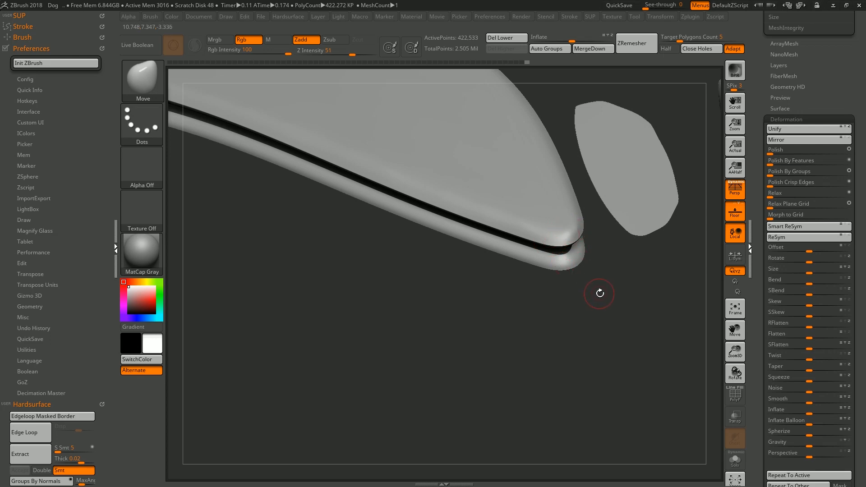
Lower the panel's subdivision to one level above the lowest and show its polyframe
{"action": "key", "text": "shift+f"}
{"action": "key", "text": "shift+f"}
{"action": "key", "text": "shift+d"}
{"action": "key", "text": "shift+d"}
{"action": "key", "text": "shift+d"}
{"action": "key", "text": "shift+d"}
{"action": "key", "text": "shift+f"}
{"action": "mouse_move", "coordinate": [590, 297]}
{"action": "left_mouse_down", "text": "alt"}
{"action": "mouse_move", "coordinate": [605, 326]}
{"action": "mouse_move", "coordinate": [583, 313]}
{"action": "left_mouse_up", "text": "alt"}
{"action": "key", "text": "d"}
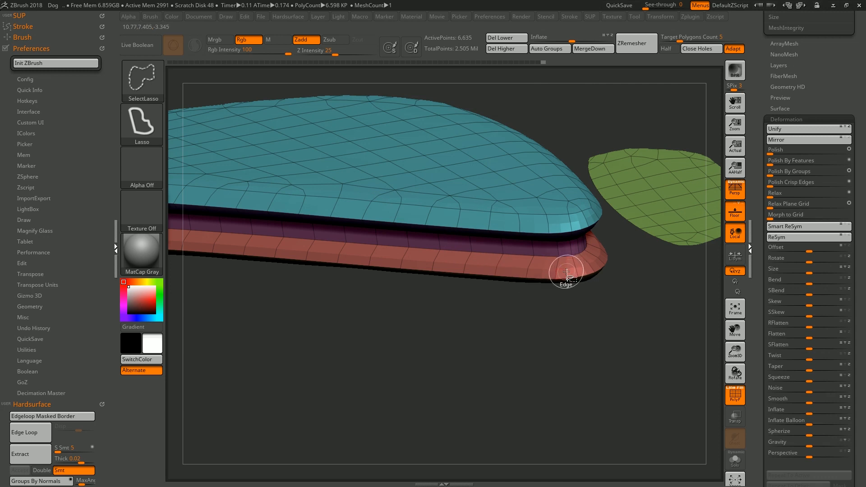
Isolate a polygon loop along the panel's lower rim, assign it a new polygroup and show the whole mesh again
{"action": "mouse_move", "coordinate": [615, 313]}
{"action": "left_mouse_down"}
{"action": "mouse_move", "coordinate": [568, 337]}
{"action": "mouse_move", "coordinate": [607, 326]}
{"action": "left_mouse_up"}
{"action": "key", "text": "shift+f"}
{"action": "key", "text": "shift+f"}
{"action": "left_click_drag", "start_coordinate": [550, 357], "coordinate": [599, 393], "text": "ctrl+shift"}
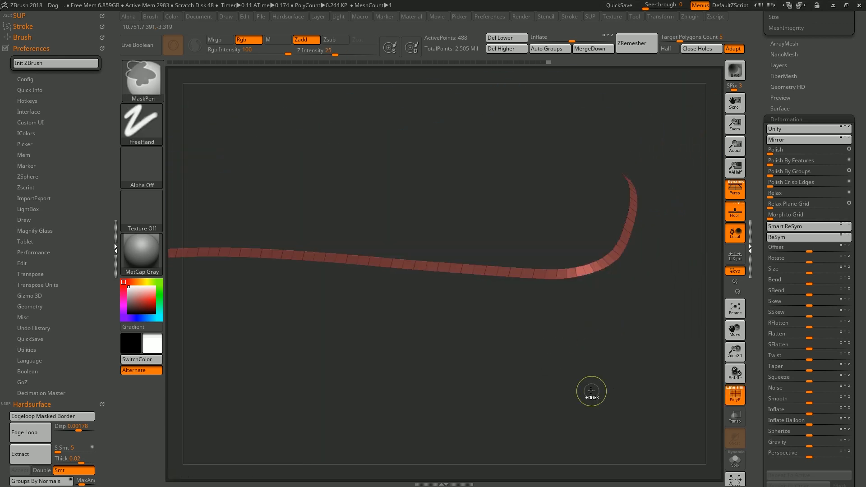
{"action": "key", "text": "ctrl+w"}
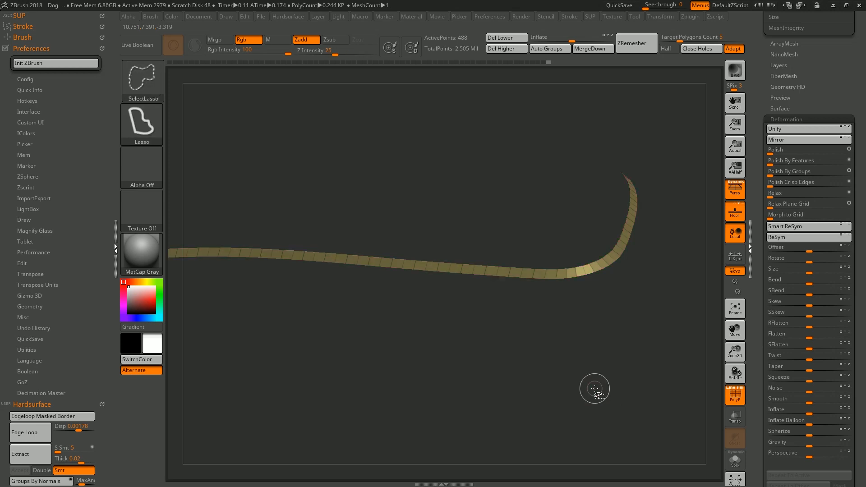
{"action": "left_click", "coordinate": [615, 358], "text": "ctrl+shift"}
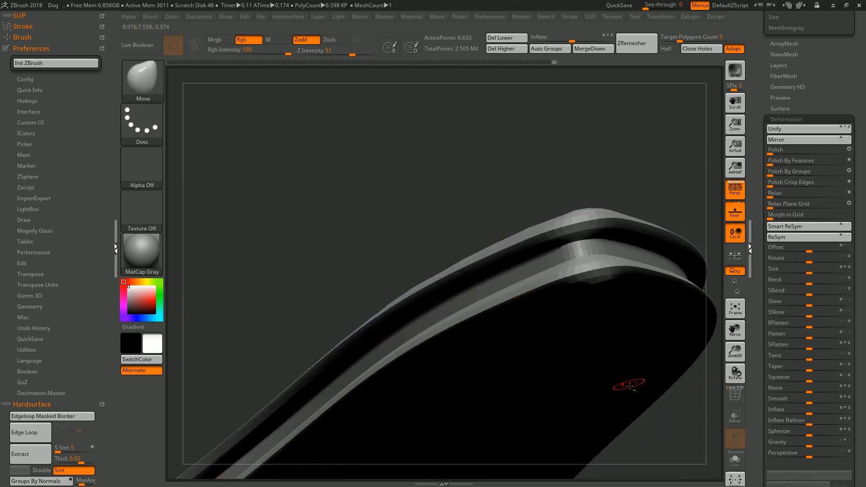
Raise the panel's subdivision by two levels and apply Polish By Groups to sharpen the lower rim
{"action": "left_click_drag", "start_coordinate": [618, 387], "coordinate": [616, 339]}
{"action": "key", "text": "d"}
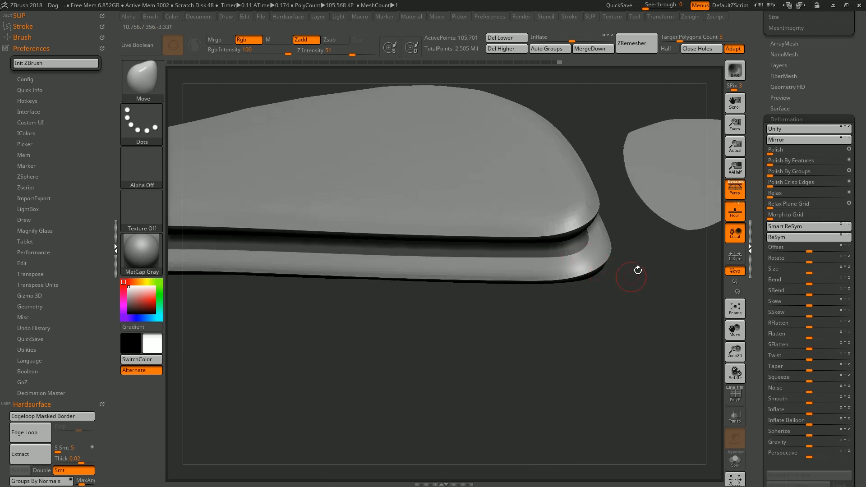
{"action": "key", "text": "shift+f"}
{"action": "key", "text": "shift+f"}
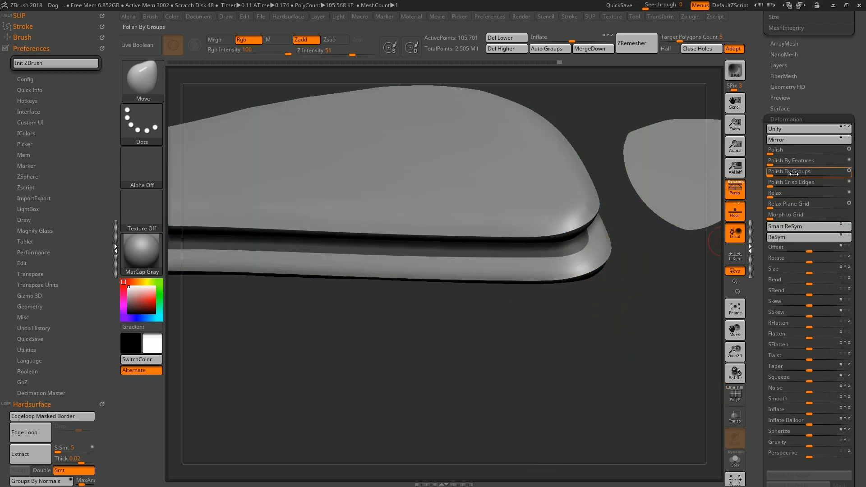
{"action": "left_click_drag", "start_coordinate": [776, 171], "coordinate": [830, 177]}
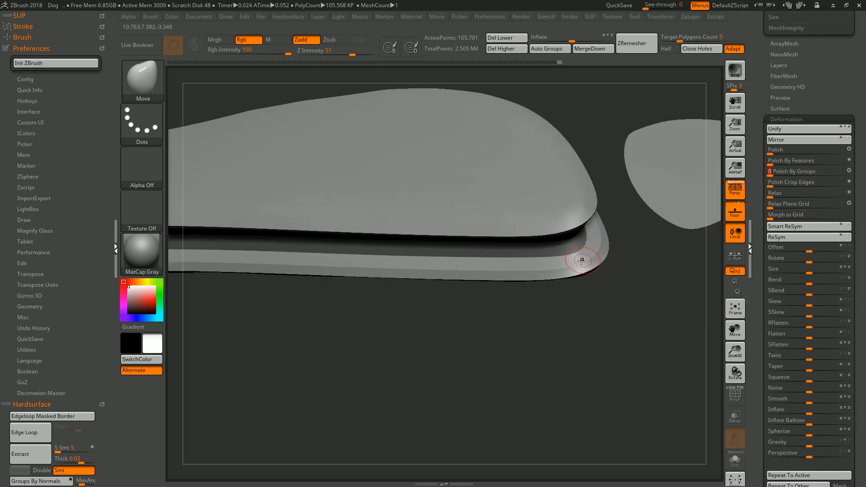
{"action": "left_click_drag", "start_coordinate": [586, 252], "coordinate": [624, 304]}
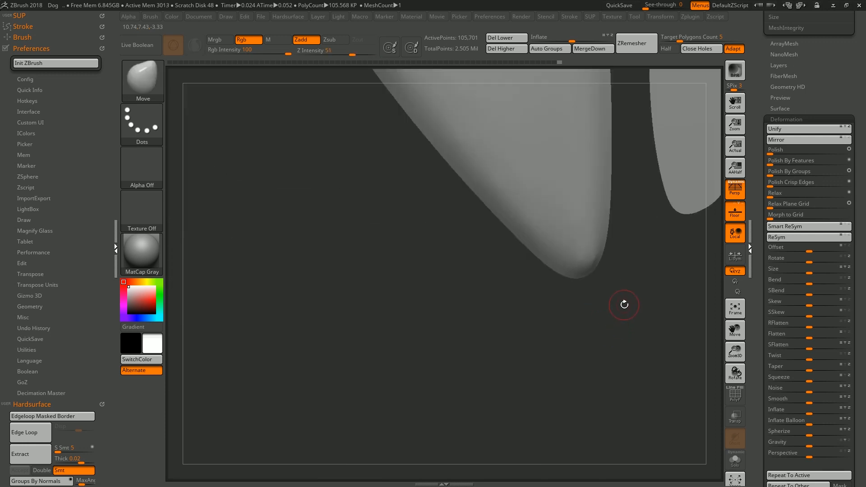
Isolate the panel's corner tip and view it at the lowest subdivision level
{"action": "key", "text": "ctrl+shift"}
{"action": "mouse_move", "coordinate": [622, 315]}
{"action": "left_mouse_down", "text": "ctrl+shift"}
{"action": "mouse_move", "coordinate": [634, 243]}
{"action": "mouse_move", "coordinate": [624, 325]}
{"action": "mouse_move", "coordinate": [637, 272]}
{"action": "mouse_move", "coordinate": [610, 307]}
{"action": "mouse_move", "coordinate": [617, 243]}
{"action": "left_mouse_up", "text": "ctrl+shift"}
{"action": "left_click", "coordinate": [620, 298], "text": "ctrl+shift"}
{"action": "key", "text": "shift+d"}
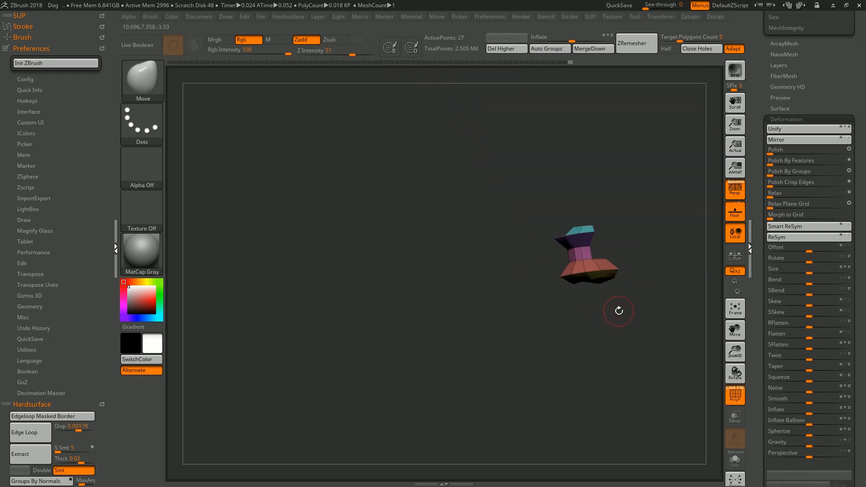
Show the whole panel again around its corner tip, with the polyframe displayed at the lowest subdivision level
{"action": "key", "text": "shift+f"}
{"action": "left_click_drag", "start_coordinate": [624, 319], "coordinate": [638, 348], "text": "alt"}
{"action": "key", "text": "shift+f"}
{"action": "key", "text": "shift+f"}
{"action": "key", "text": "ctrl+z"}
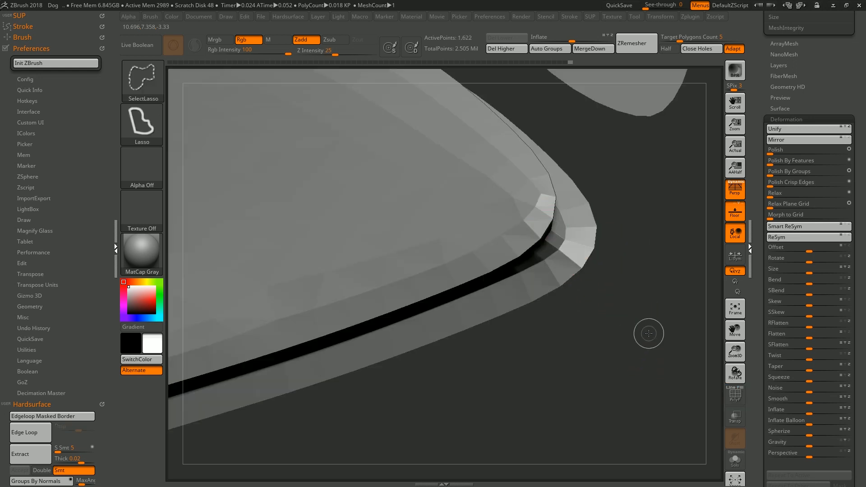
{"action": "key", "text": "shift+f"}
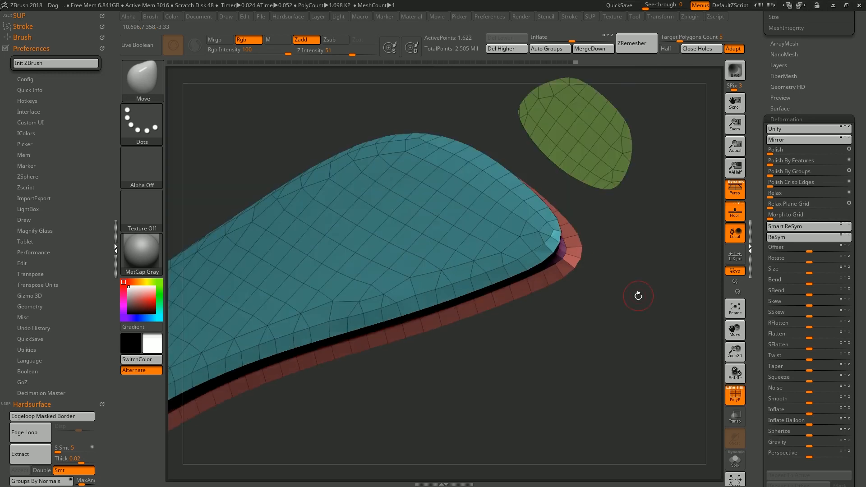
Isolate the panel's lower rim polygroup, add an Edge Loop along its border and show the whole mesh again
{"action": "scroll", "coordinate": [807, 189], "scroll_direction": "up", "scroll_amount": 10}
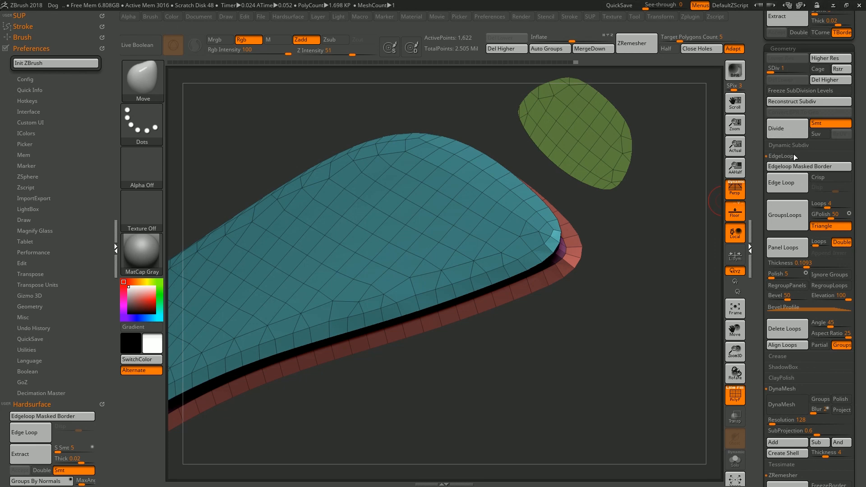
{"action": "mouse_move", "coordinate": [637, 267]}
{"action": "left_mouse_down"}
{"action": "mouse_move", "coordinate": [629, 252]}
{"action": "mouse_move", "coordinate": [630, 280]}
{"action": "mouse_move", "coordinate": [629, 266]}
{"action": "mouse_move", "coordinate": [658, 248]}
{"action": "mouse_move", "coordinate": [624, 237]}
{"action": "mouse_move", "coordinate": [640, 249]}
{"action": "left_mouse_up"}
{"action": "key", "text": "shift+f"}
{"action": "left_click", "coordinate": [585, 241], "text": "ctrl+shift"}
{"action": "key", "text": "shift+f"}
{"action": "left_click", "coordinate": [782, 185]}
{"action": "left_click", "coordinate": [666, 308], "text": "ctrl+shift"}
{"action": "left_click_drag", "start_coordinate": [669, 307], "coordinate": [674, 252]}
{"action": "left_click_drag", "start_coordinate": [594, 242], "coordinate": [566, 218]}
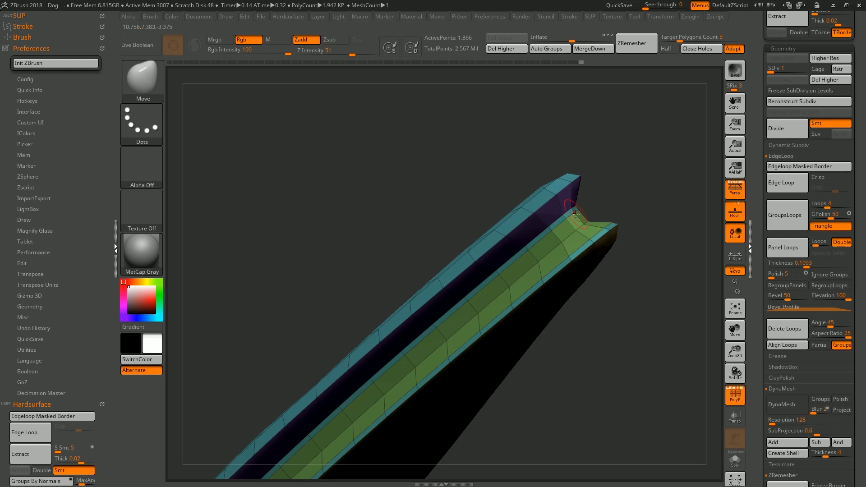
{"action": "left_click_drag", "start_coordinate": [644, 288], "coordinate": [656, 308]}
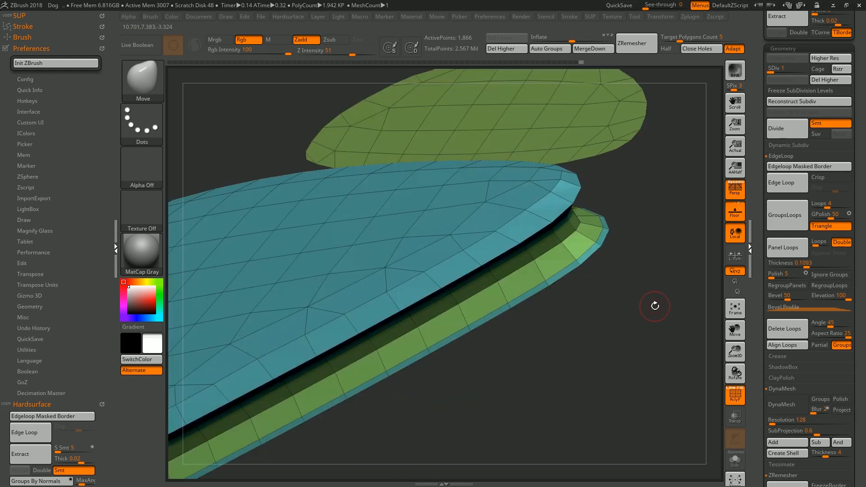
{"action": "left_click_drag", "start_coordinate": [655, 306], "coordinate": [599, 265]}
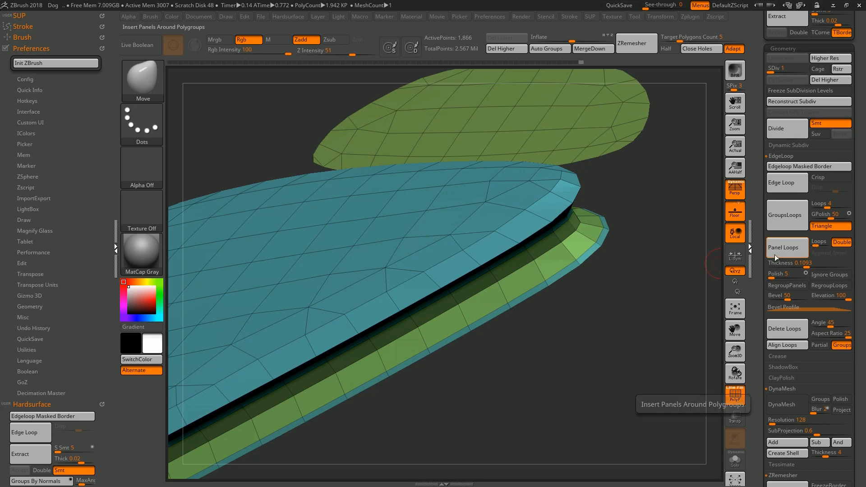
Isolate the inner band of the lower rim and delete the panel's higher subdivision levels in preparation for Panel Loops
{"action": "left_click", "coordinate": [550, 251], "text": "ctrl+shift"}
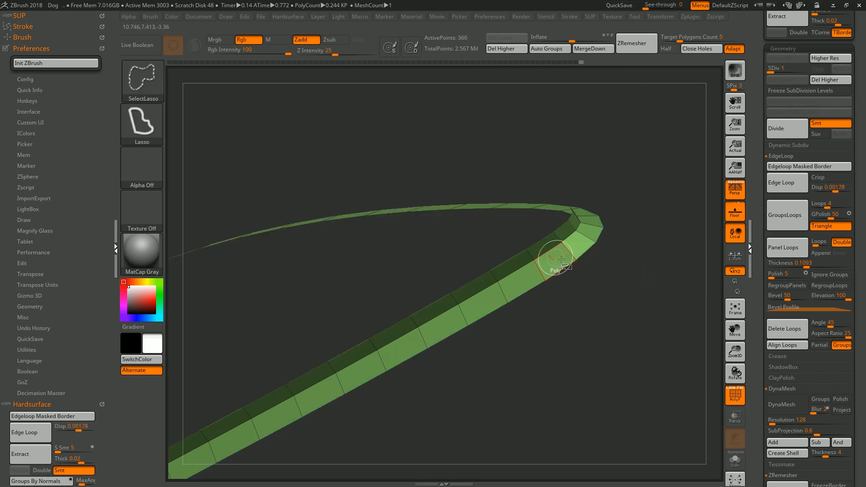
{"action": "mouse_move", "coordinate": [630, 273]}
{"action": "left_mouse_down"}
{"action": "mouse_move", "coordinate": [634, 261]}
{"action": "mouse_move", "coordinate": [635, 277]}
{"action": "left_mouse_up"}
{"action": "left_click", "coordinate": [783, 253]}
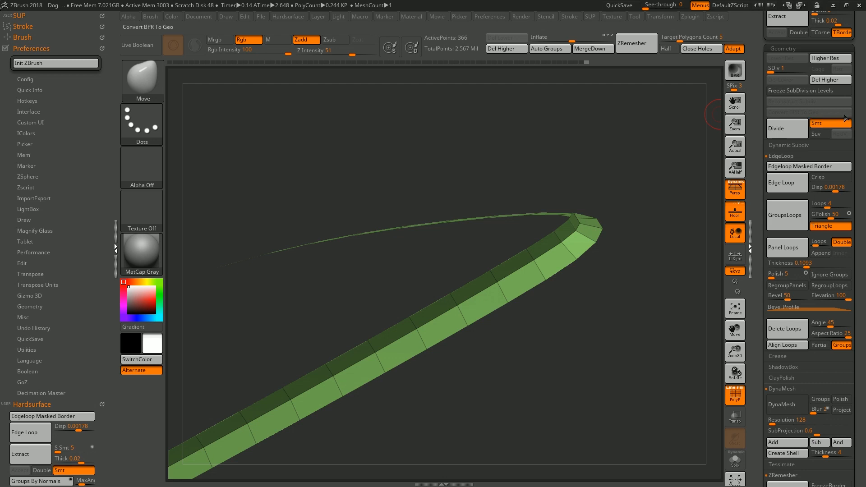
{"action": "left_click", "coordinate": [823, 81]}
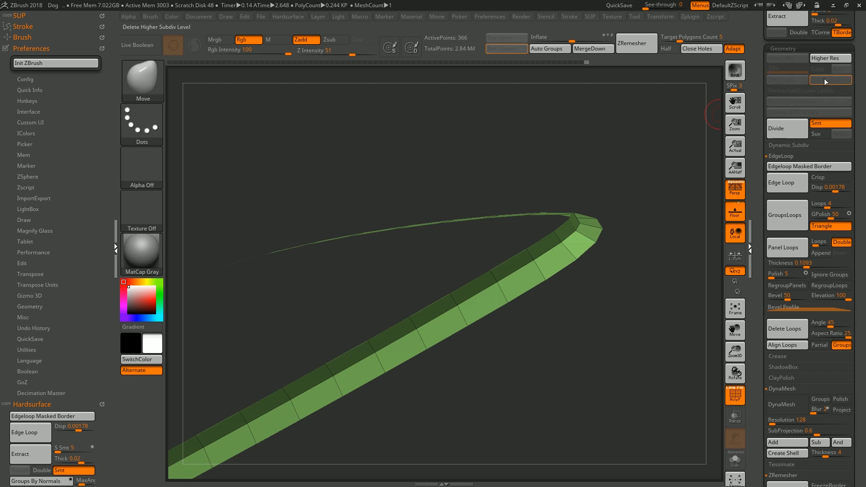
Try Panel Loops on the isolated rim band with a thickness of 0.1093
{"action": "left_click", "coordinate": [790, 252]}
{"action": "left_click_drag", "start_coordinate": [663, 278], "coordinate": [637, 226]}
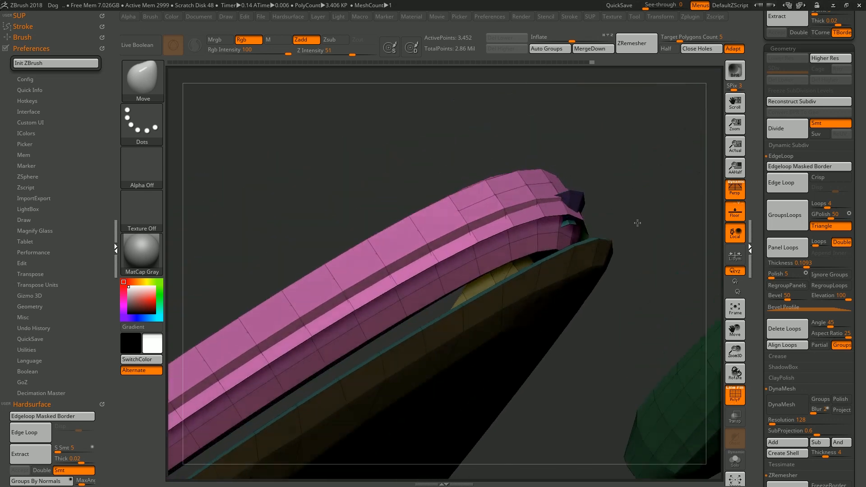
{"action": "key", "text": "ctrl+z"}
Try Panel Loops on the isolated rim band with the thickness reduced to 0.00089
{"action": "left_click", "coordinate": [783, 264]}
{"action": "left_click", "coordinate": [789, 250]}
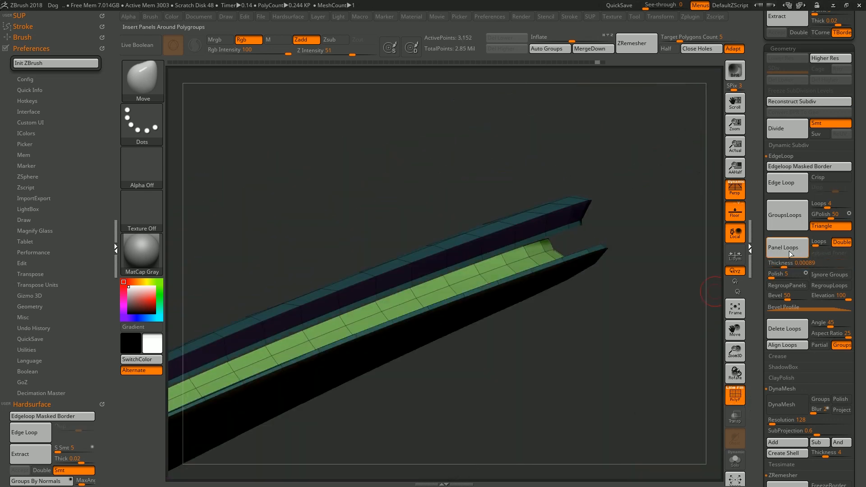
{"action": "left_click_drag", "start_coordinate": [644, 290], "coordinate": [644, 359]}
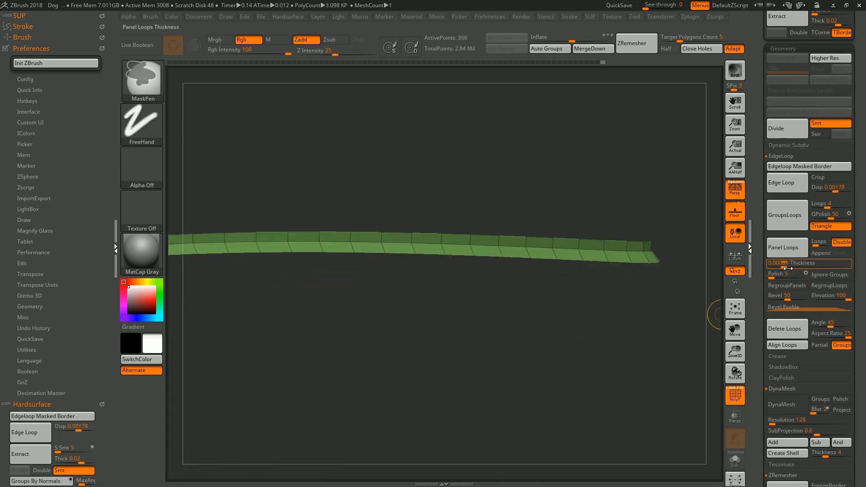